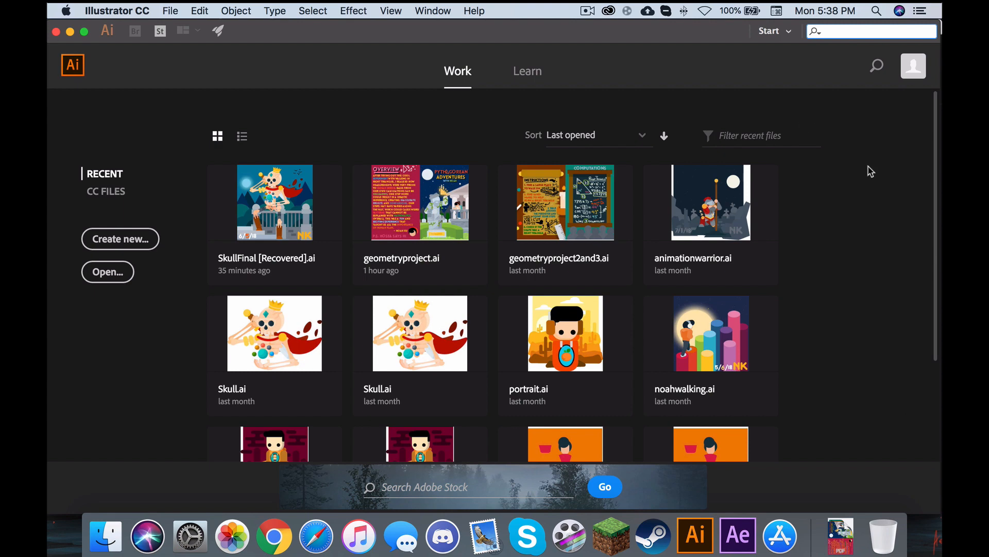
Step: Start a new document and name it Tutorial
left_click(142, 239)
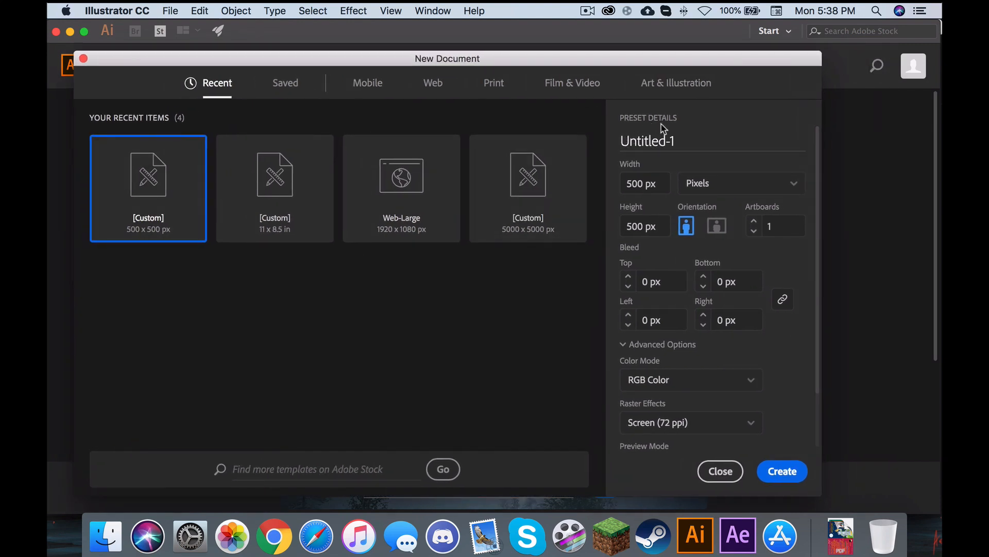
left_click(705, 139)
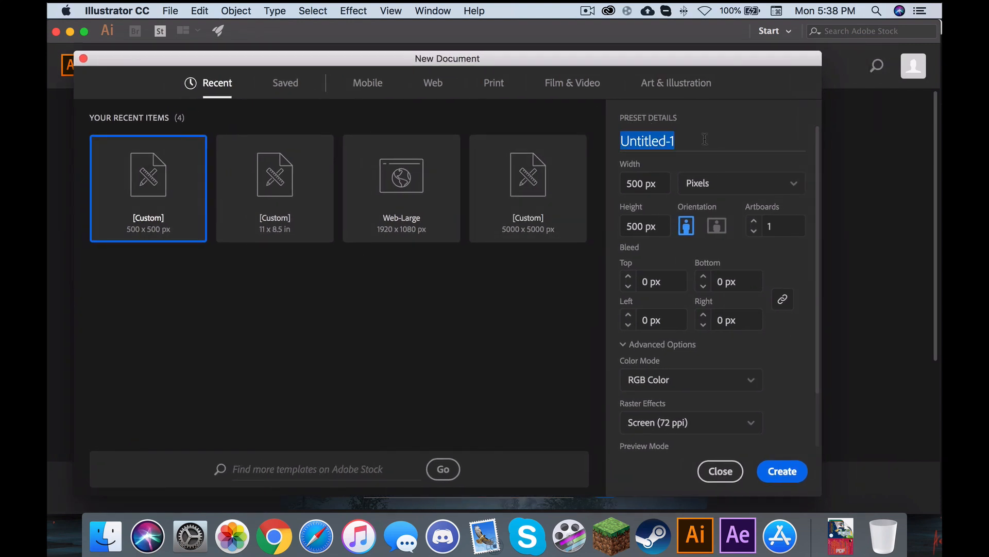
type("Tutorial")
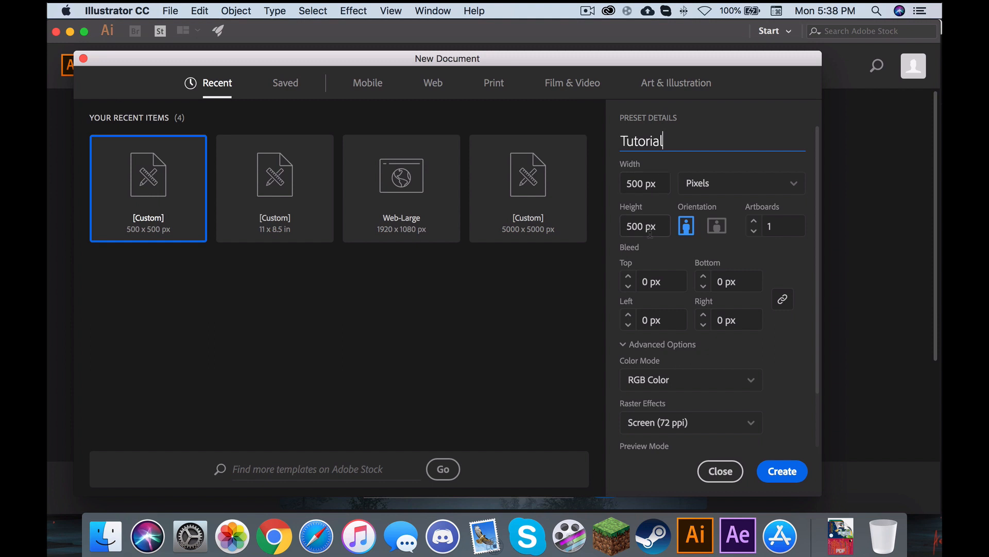
Step: Look through the unit choices and advanced settings, keeping pixels and RGB Color, and create the 500 x 500 px document
left_click(727, 185)
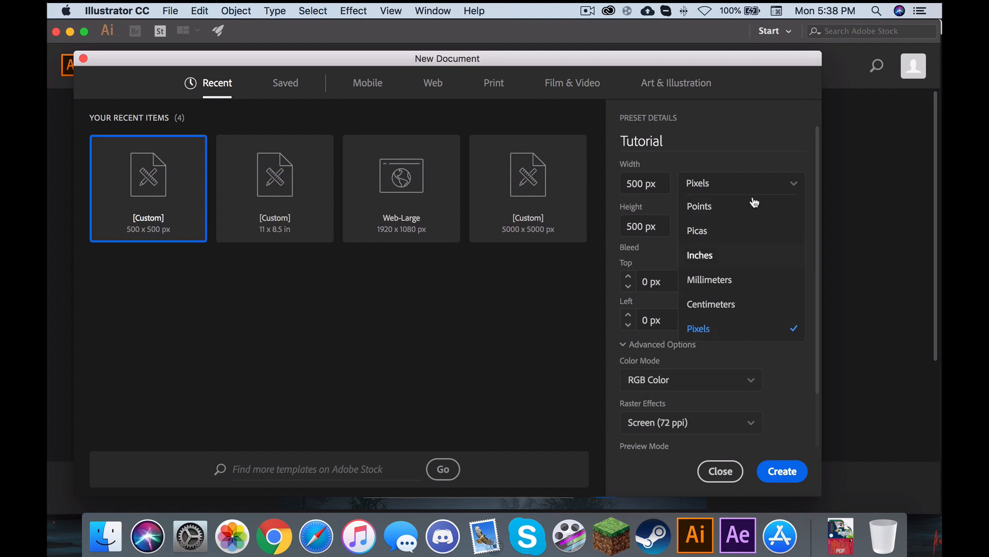
left_click(761, 166)
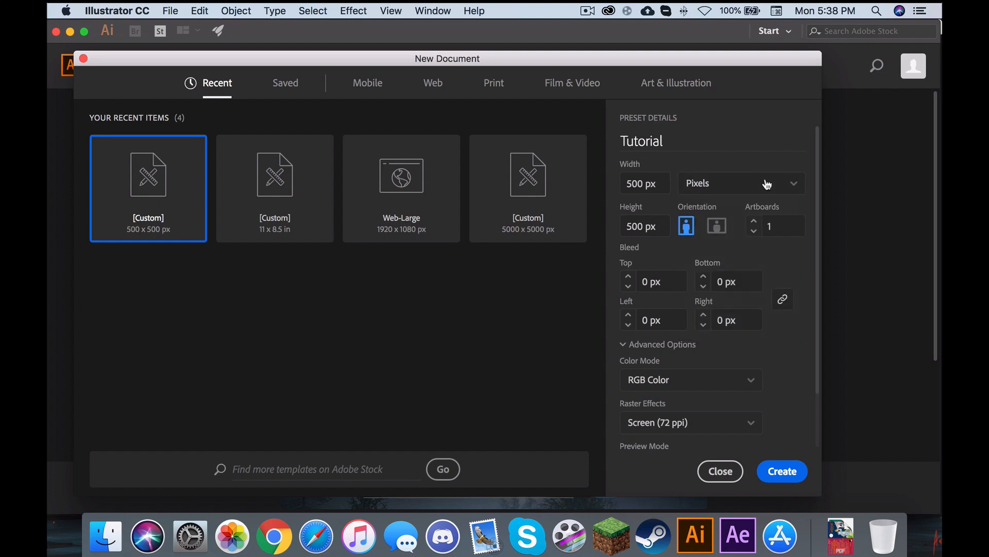
scroll(809, 198, "down", 3)
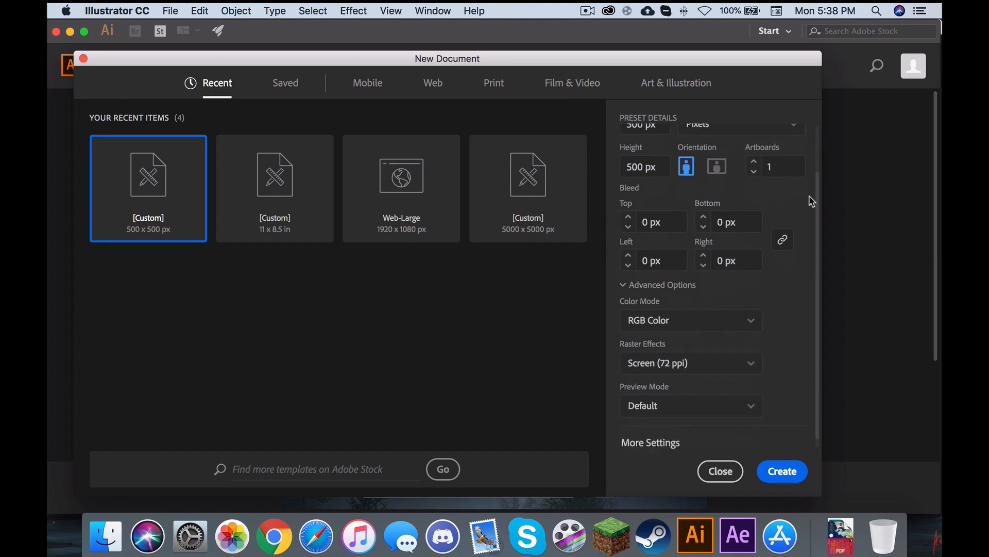
scroll(811, 200, "up", 3)
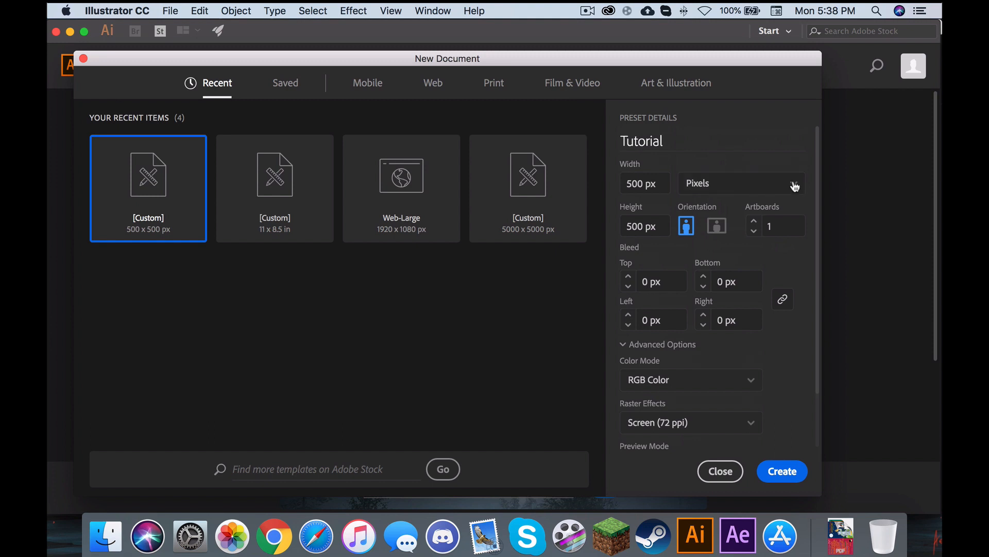
left_click(794, 184)
left_click(797, 175)
scroll(779, 371, "down", 3)
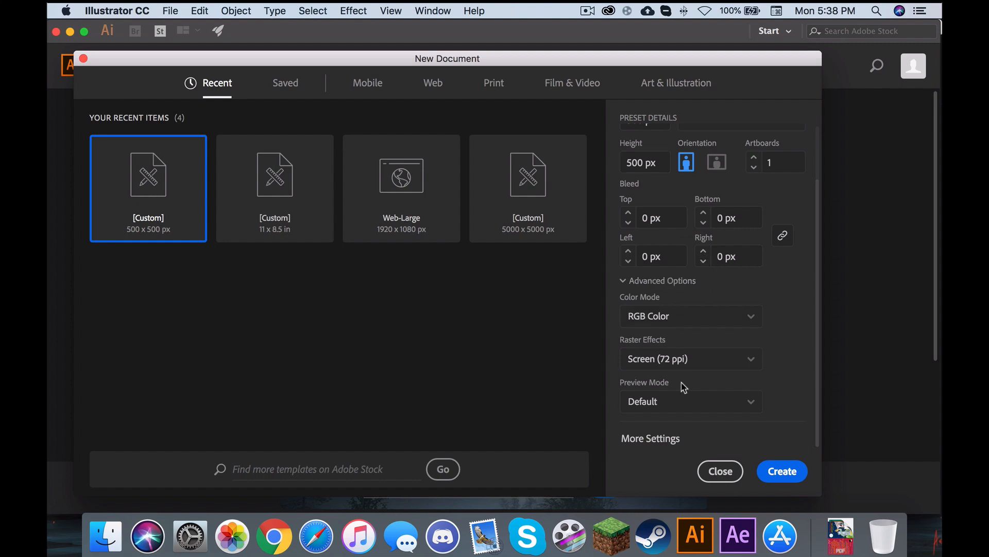
scroll(748, 283, "up", 3)
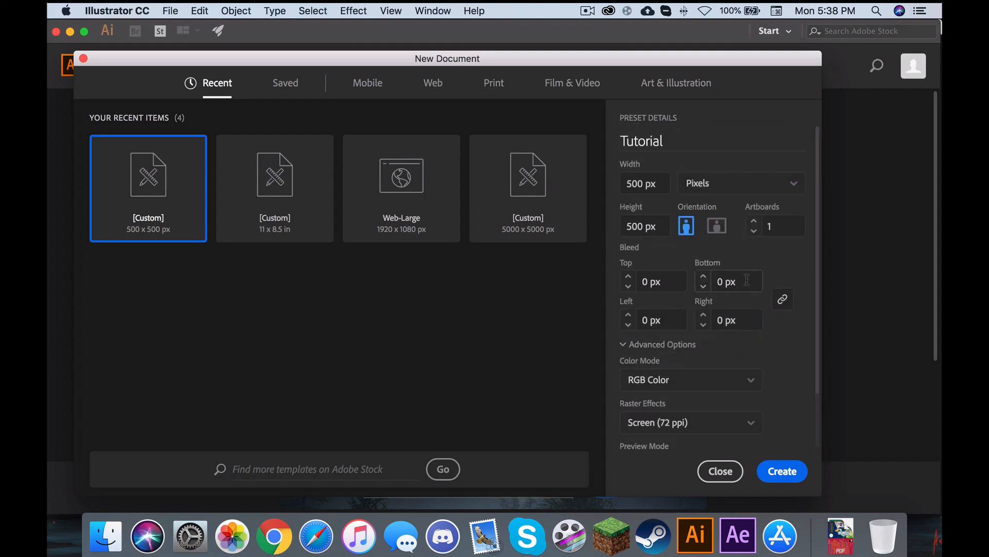
scroll(746, 280, "down", 2)
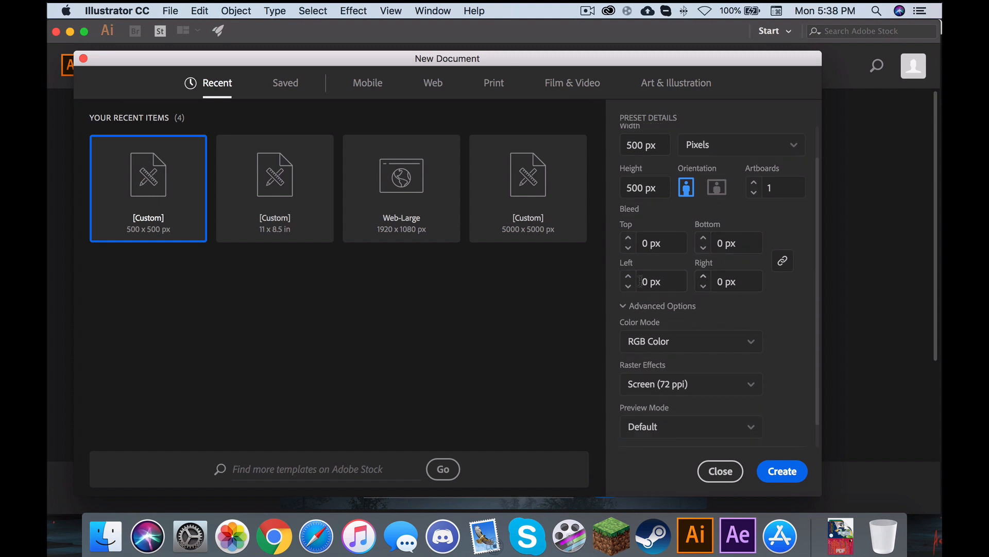
scroll(639, 281, "down", 2)
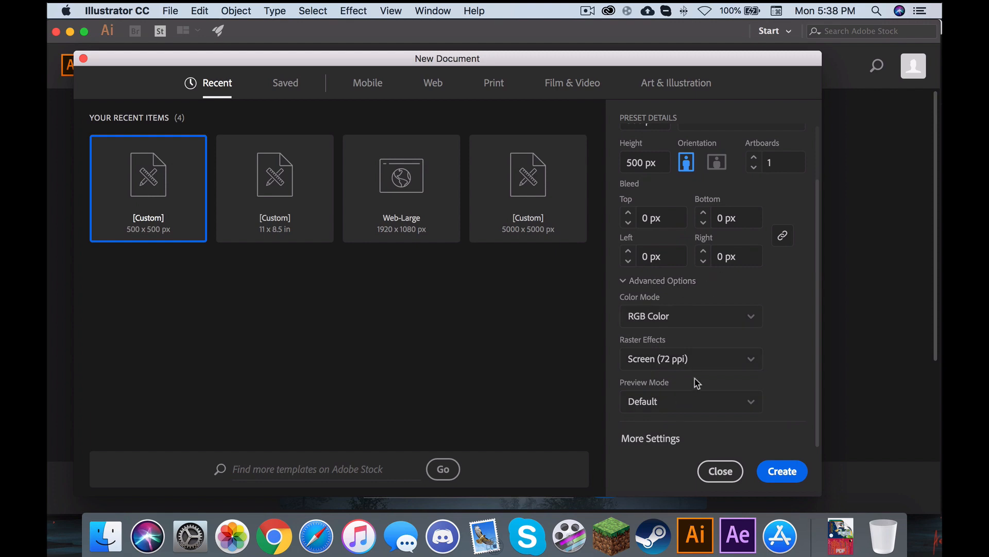
left_click(794, 478)
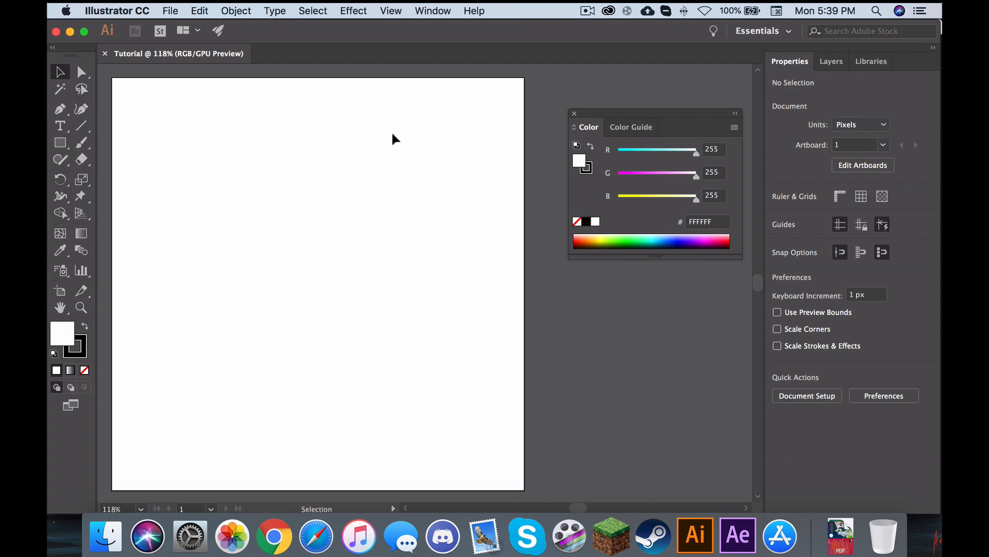
Step: Draw a rectangle about 213 x 262 px in the middle of the artboard
left_click(60, 142)
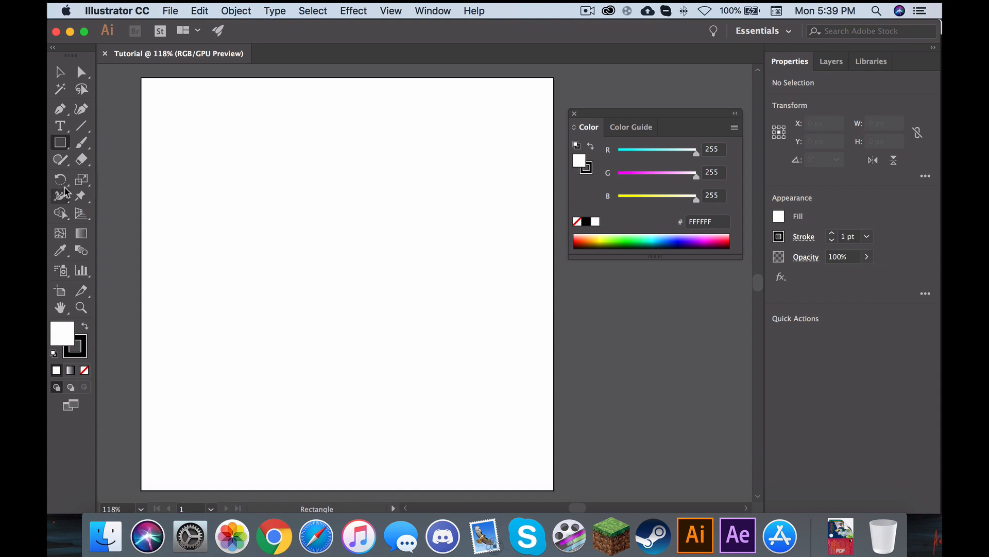
left_click_drag(61, 142, 100, 144)
left_click_drag(263, 157, 438, 373)
Step: Color the rectangle's stroke orange-red FF4400, and swap fill and stroke so the fill is orange-red and the stroke white
key("x")
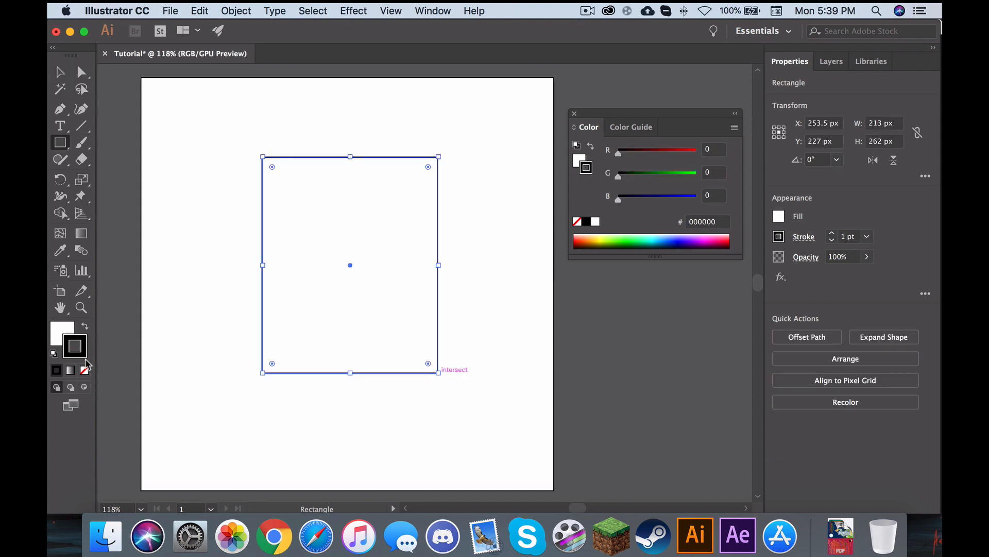
left_click(84, 370)
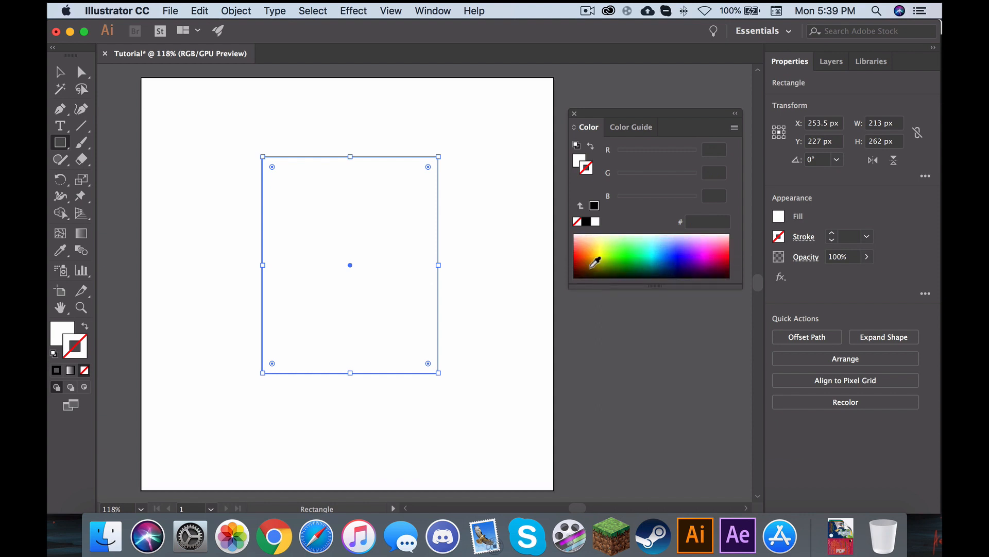
left_click(583, 256)
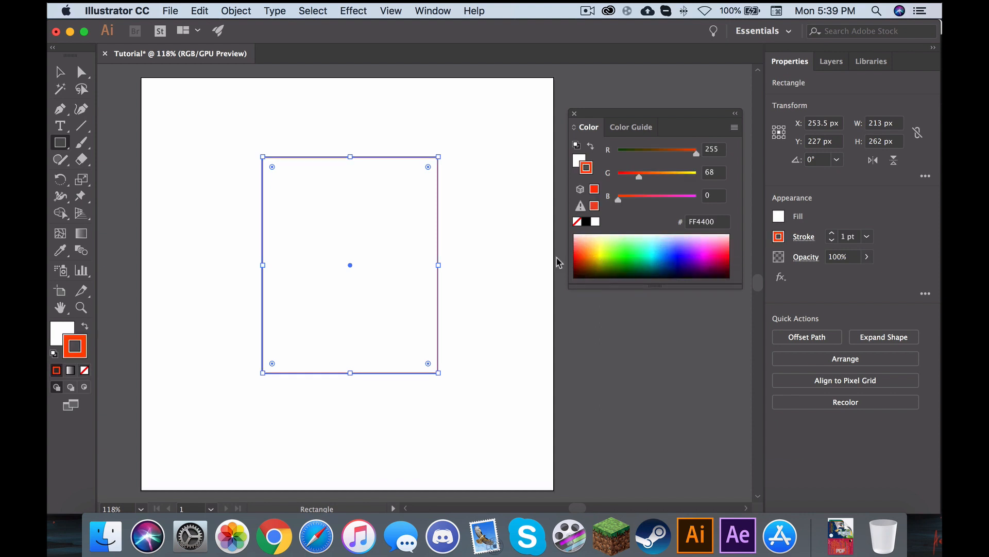
left_click(85, 326)
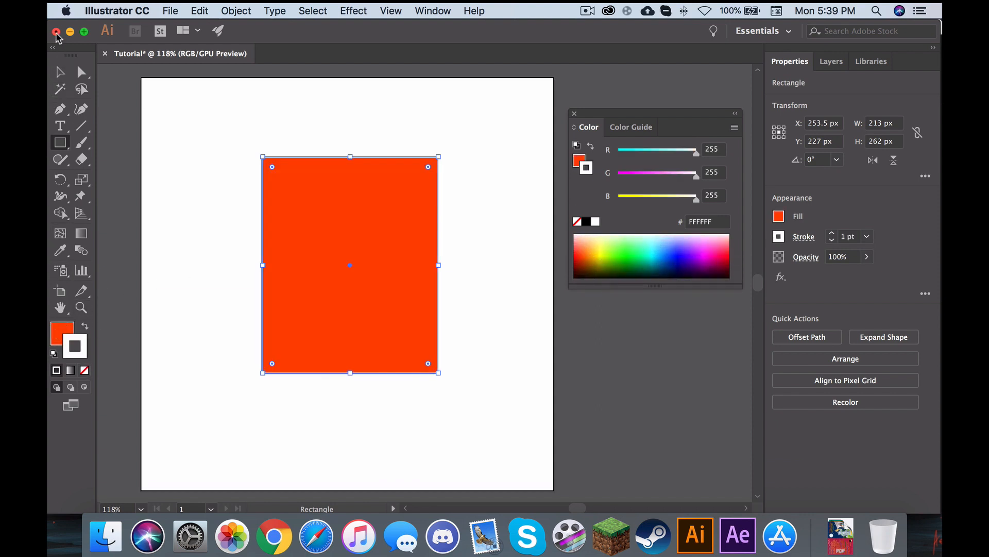
Step: Deselect the rectangle, set the stroke to none with nothing selected, and make the fill active
left_click(60, 72)
left_click(106, 301)
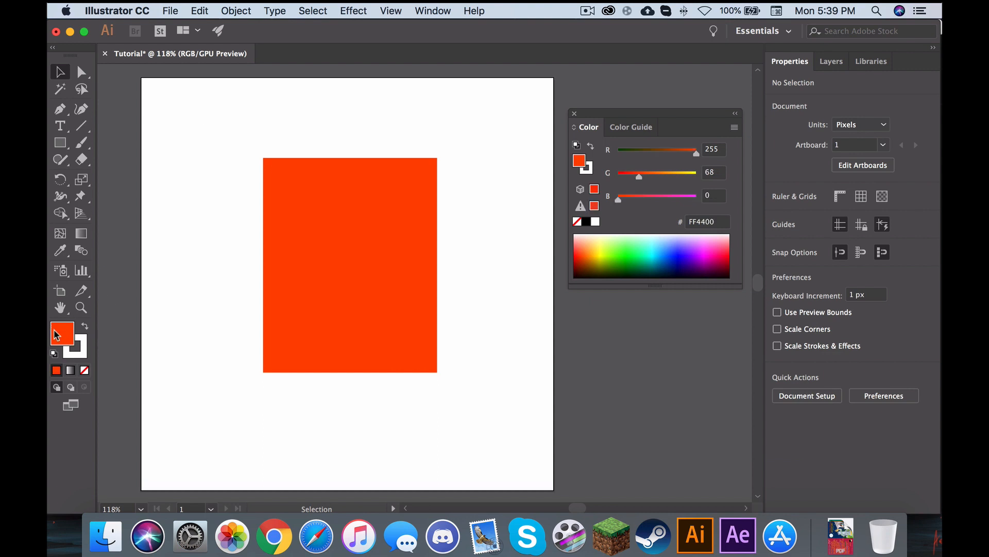
left_click(85, 370)
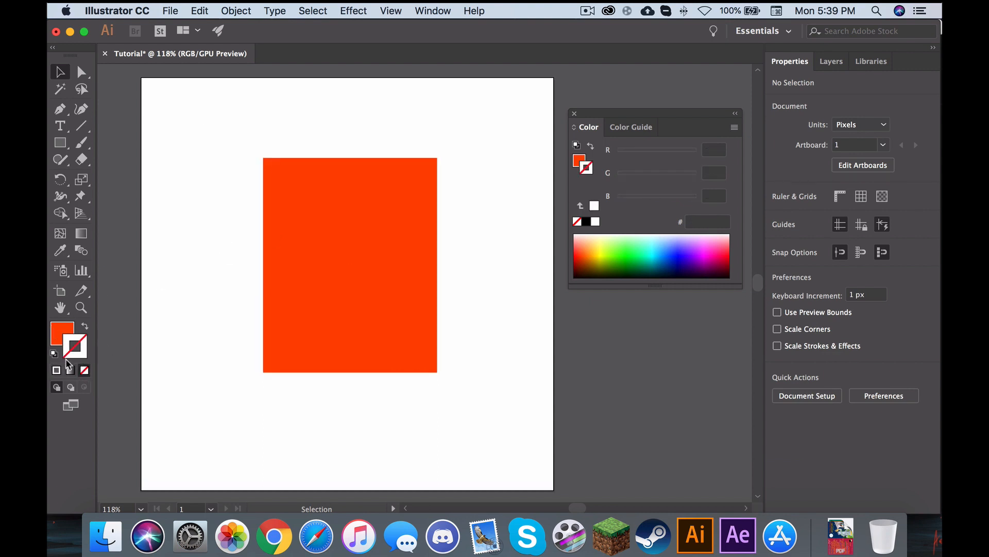
left_click(61, 333)
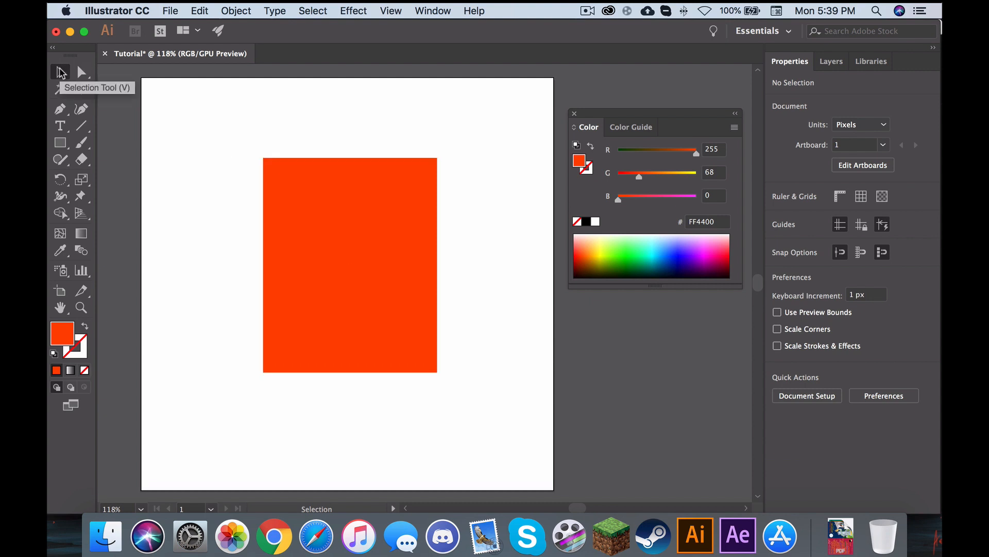
Step: Move the orange-red rectangle down and to the left, to about X 219.5 px, Y 280 px
left_click(360, 161)
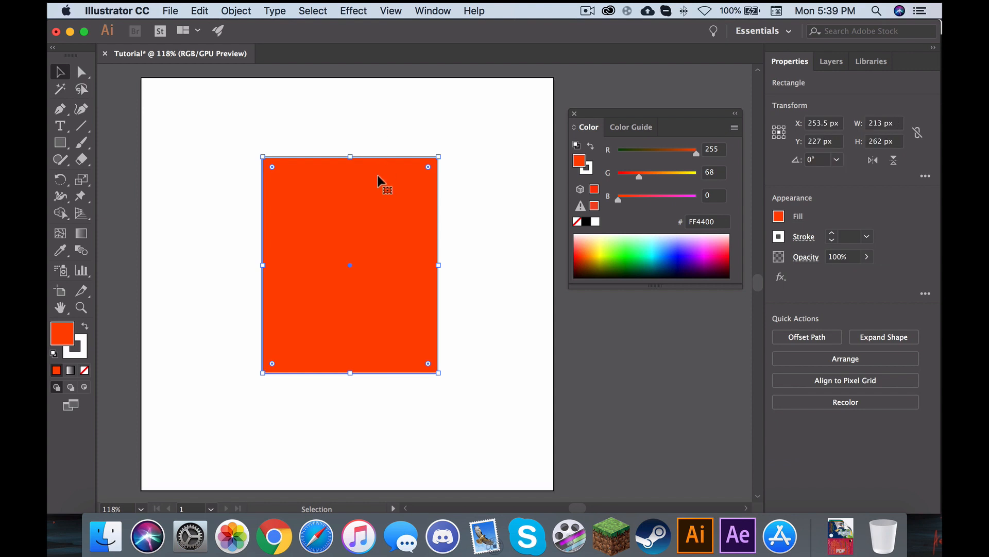
left_click_drag(381, 183, 353, 229)
left_click(364, 198)
left_click(375, 239)
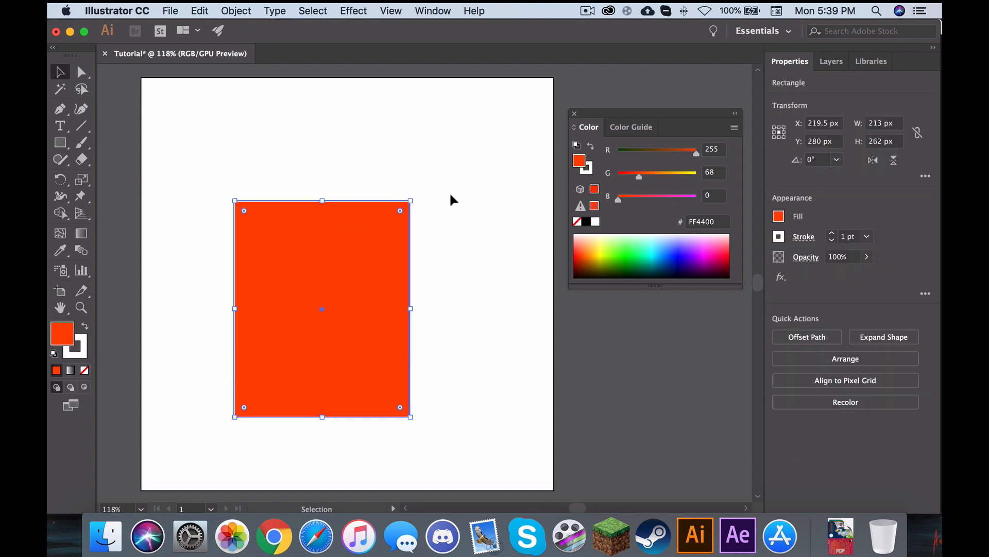
Step: Remove the stroke from the selected rectangle and make its fill the active color again
left_click(84, 354)
left_click(85, 370)
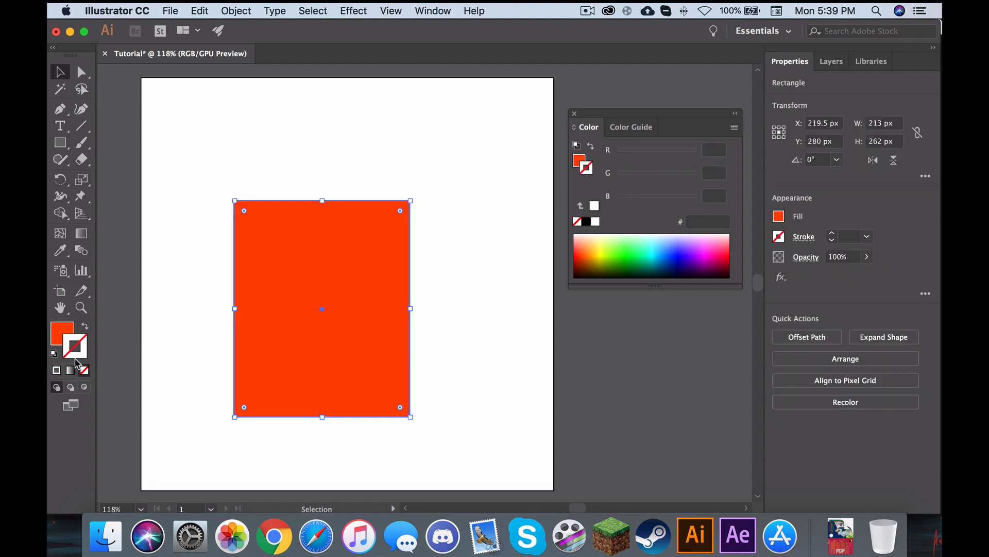
left_click(61, 337)
left_click(178, 262)
left_click(364, 209)
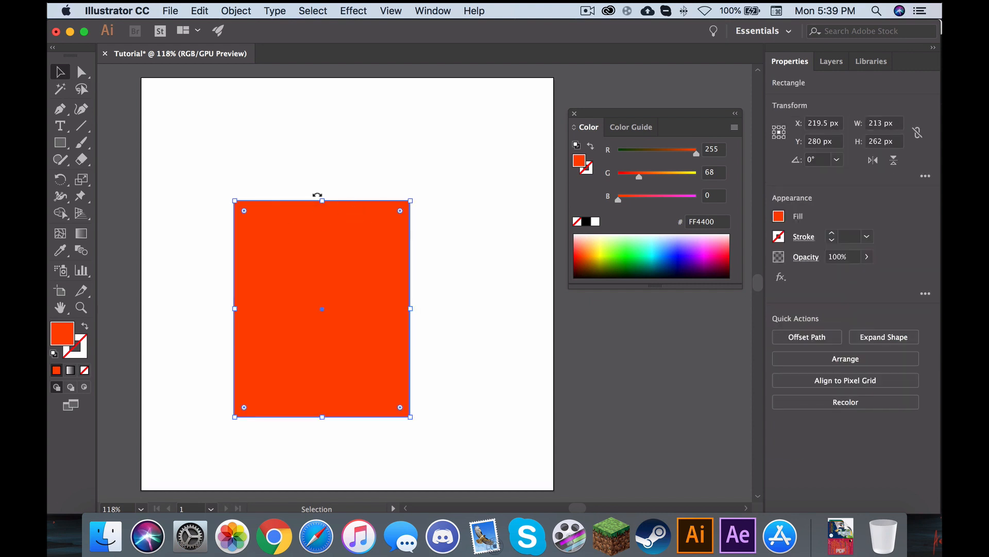
Step: Stretch the rectangle taller and wider to about 321 x 340 px, shifting it toward the artboard's right half
left_click_drag(321, 200, 322, 135)
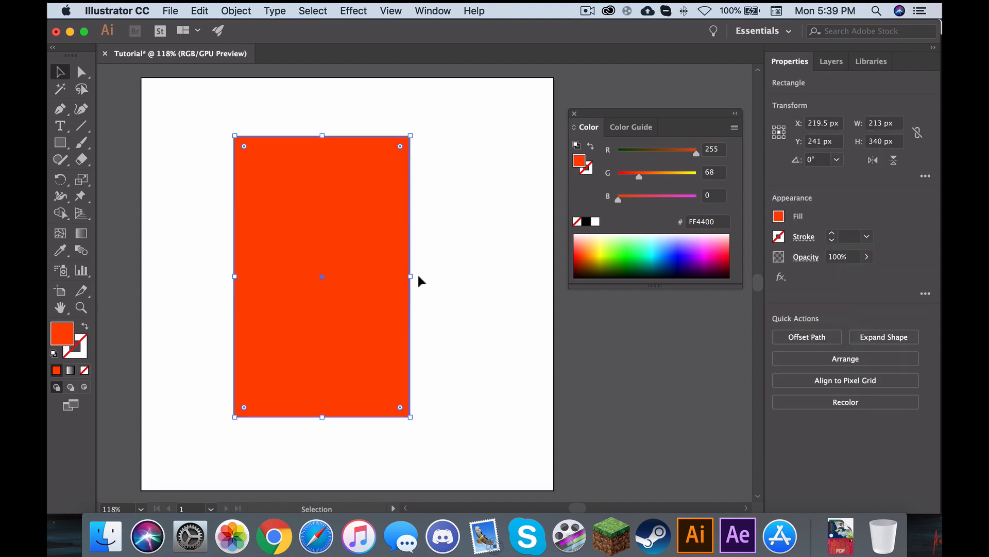
left_click_drag(419, 276, 542, 274)
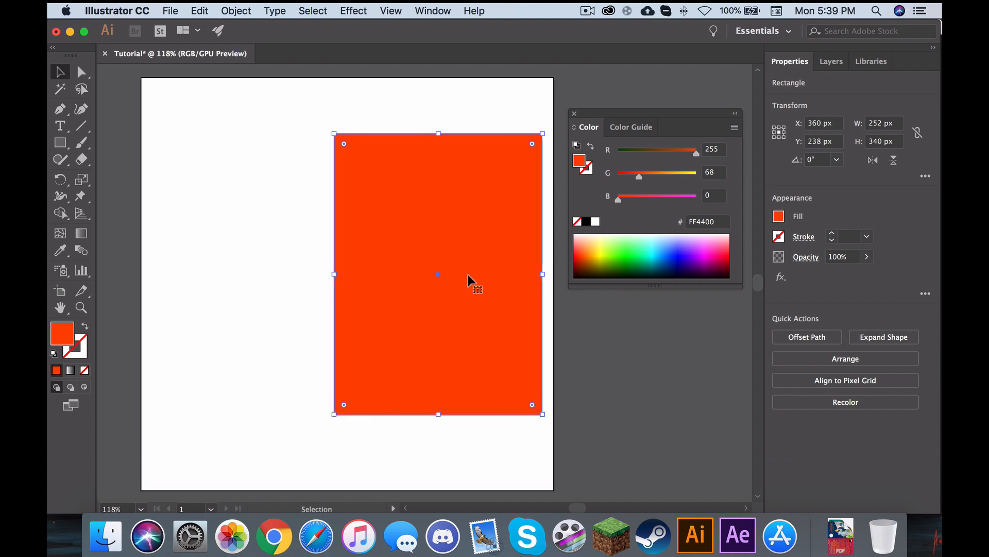
left_click_drag(470, 281, 513, 274)
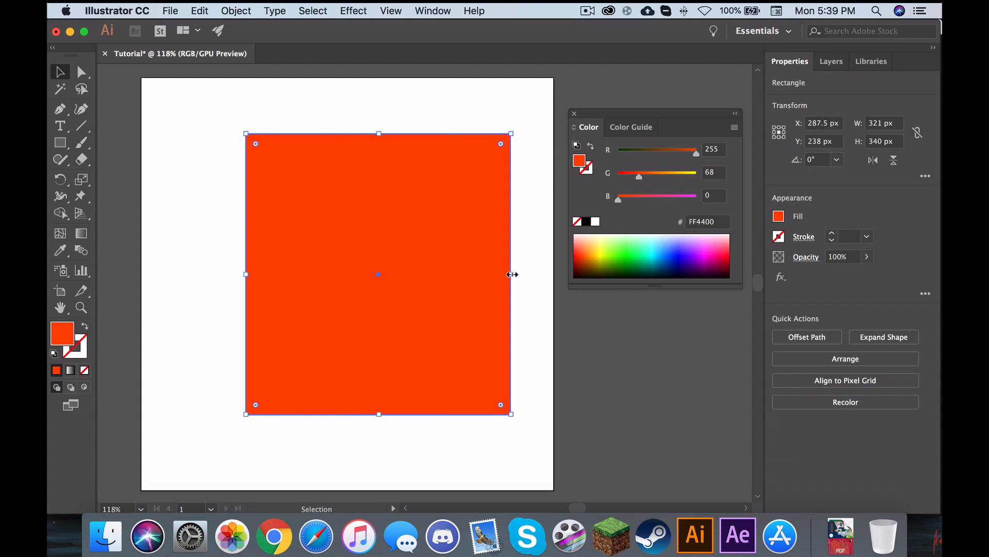
Step: Shrink the rectangle to about 223 x 196 px and move it to about X 241.5 px, Y 176 px
left_click_drag(510, 134, 325, 353)
left_click_drag(305, 367, 385, 236)
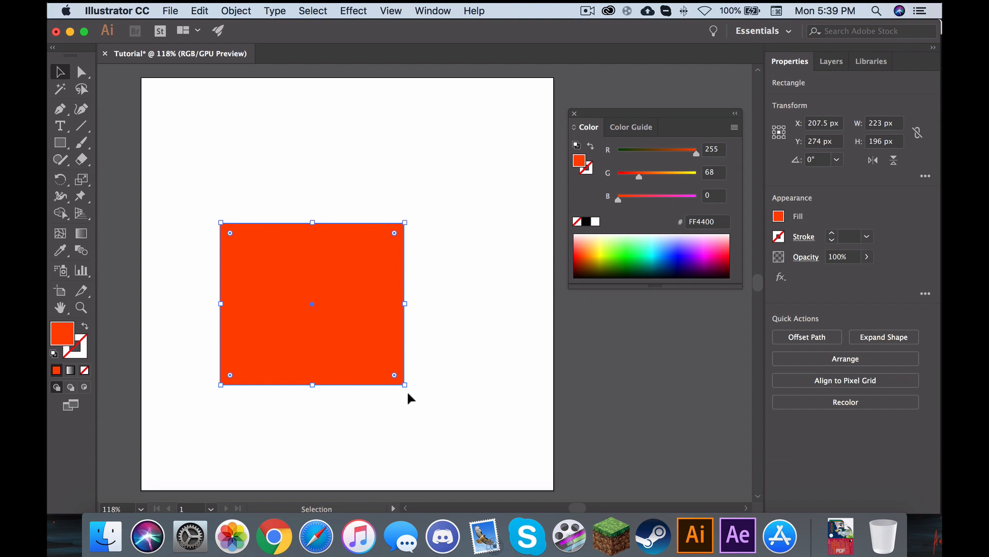
left_click_drag(405, 385, 433, 306)
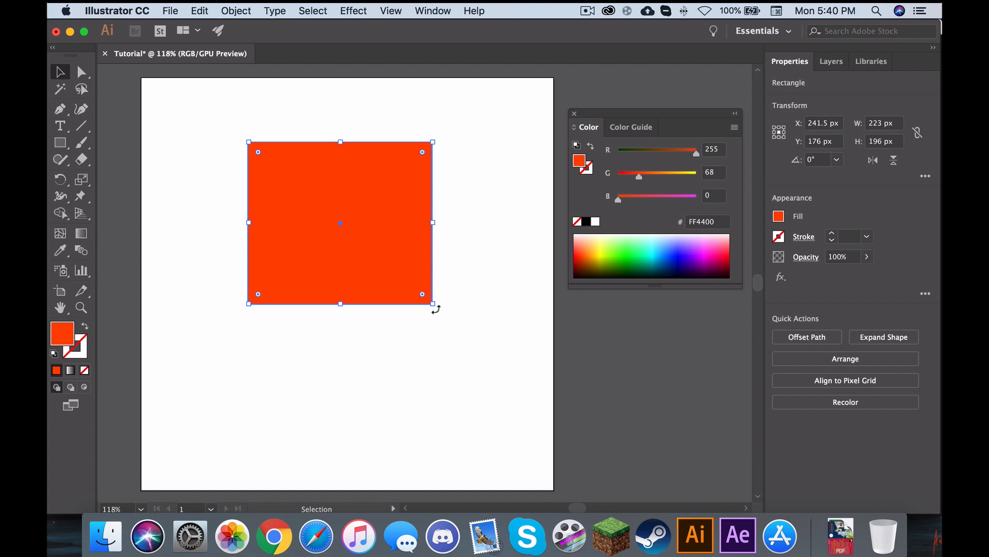
Step: Rotate the rectangle to an angle of about 304° near the artboard's center and deselect it
left_click_drag(436, 309, 400, 382)
left_click(400, 382)
mouse_move(383, 210)
left_mouse_down()
mouse_move(400, 287)
mouse_move(407, 273)
mouse_move(371, 217)
left_mouse_up()
left_click(452, 237)
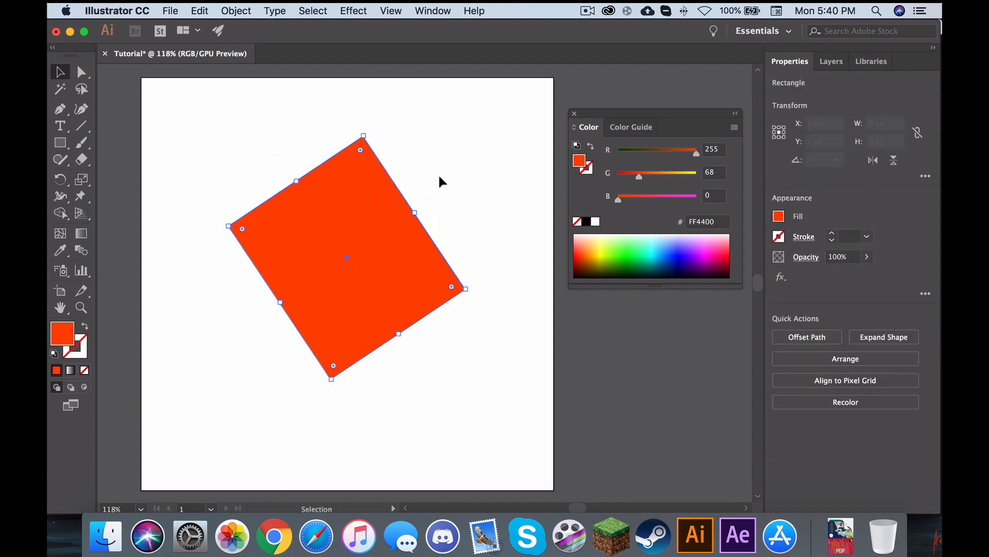
left_click(439, 180)
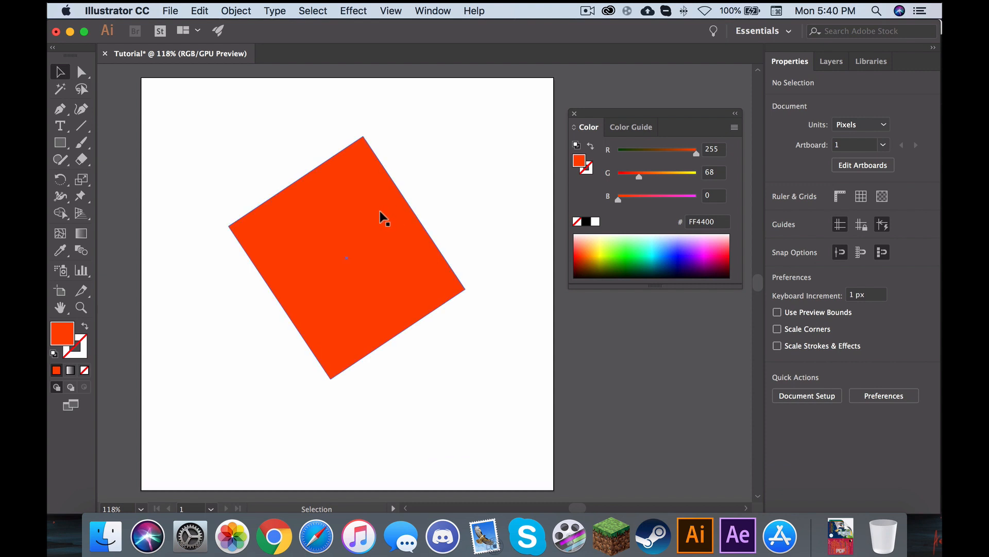
Step: Move the rotated rectangle up and right to about X 303.5 px, Y 162 px, and deselect it
left_click_drag(366, 203, 374, 158)
left_click_drag(386, 225, 420, 229)
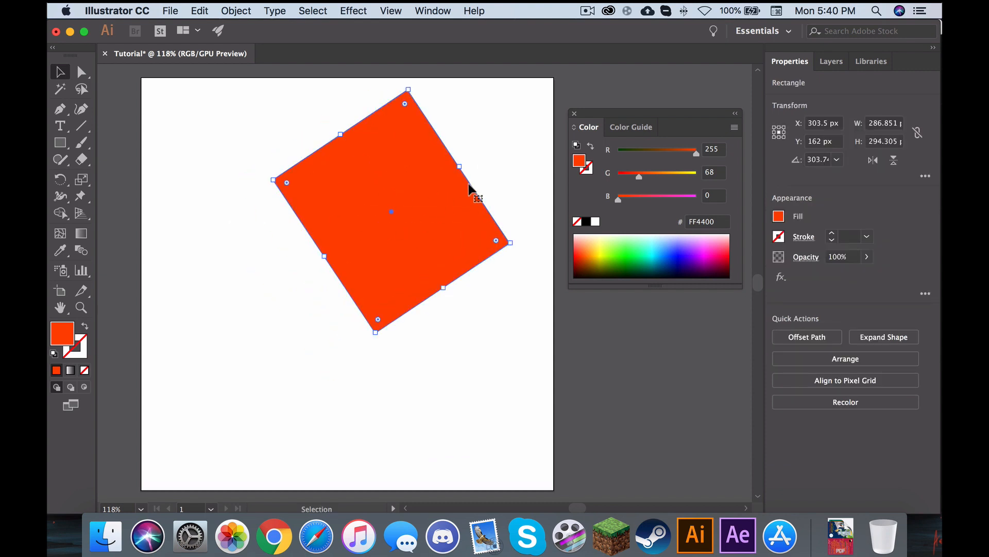
left_click(486, 154)
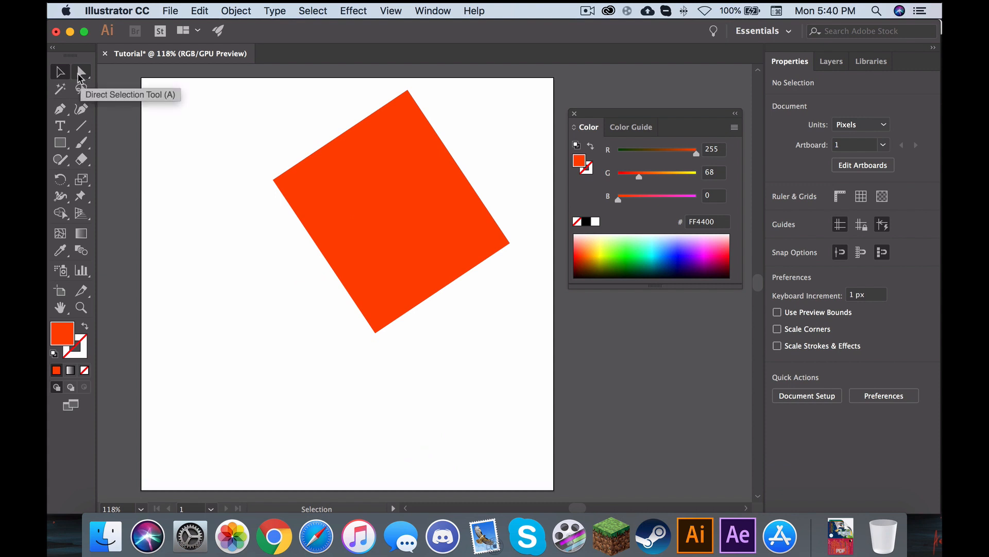
Step: With the Direct Selection tool, move the rotated rectangle to about X 280.5 px, Y 212 px and select its top corner point
left_click(81, 71)
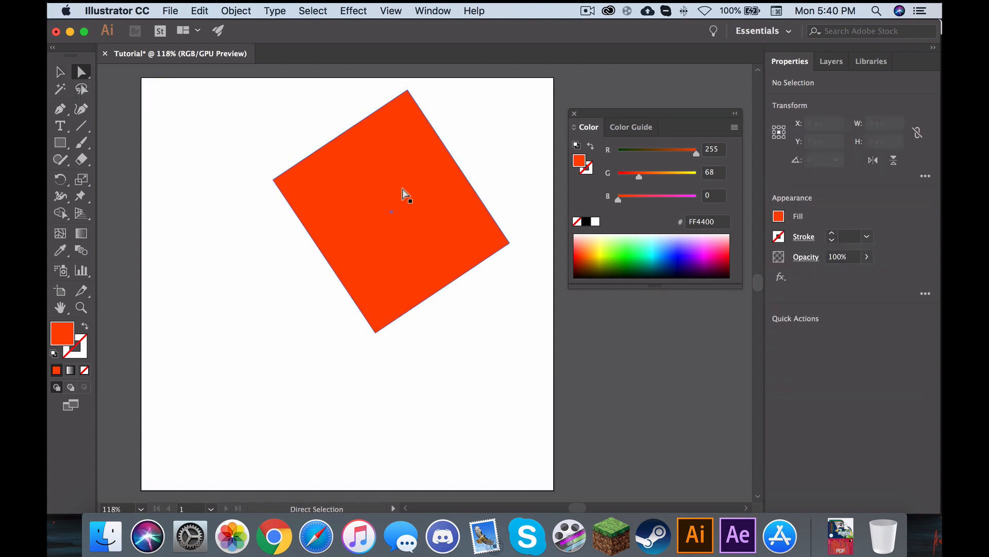
left_click_drag(402, 194, 379, 231)
left_click(388, 132)
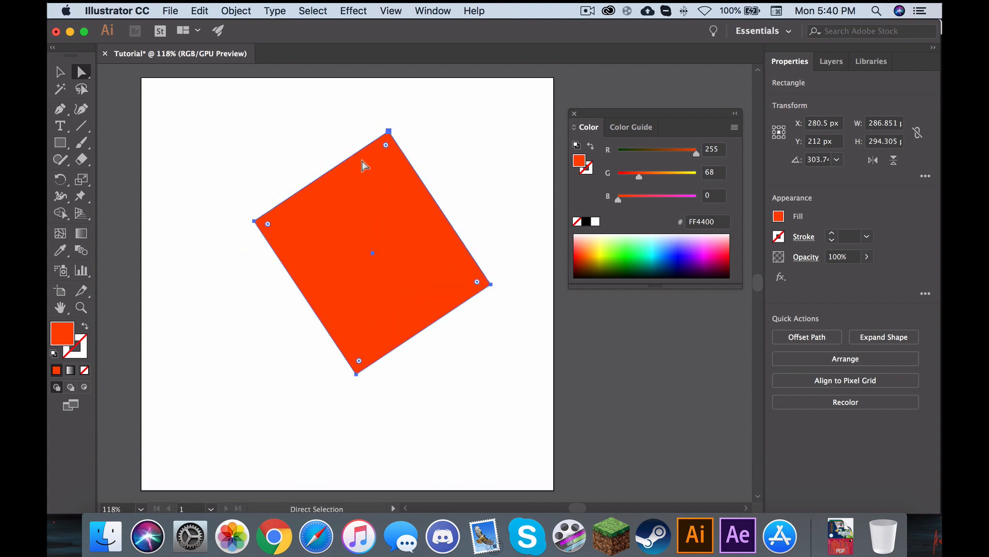
Step: With the Direct Selection tool, reshape the rotated rectangle, placing corner points at X 79 px, Y 67 px and X 304 px, Y 378 px
left_click_drag(389, 132, 392, 244)
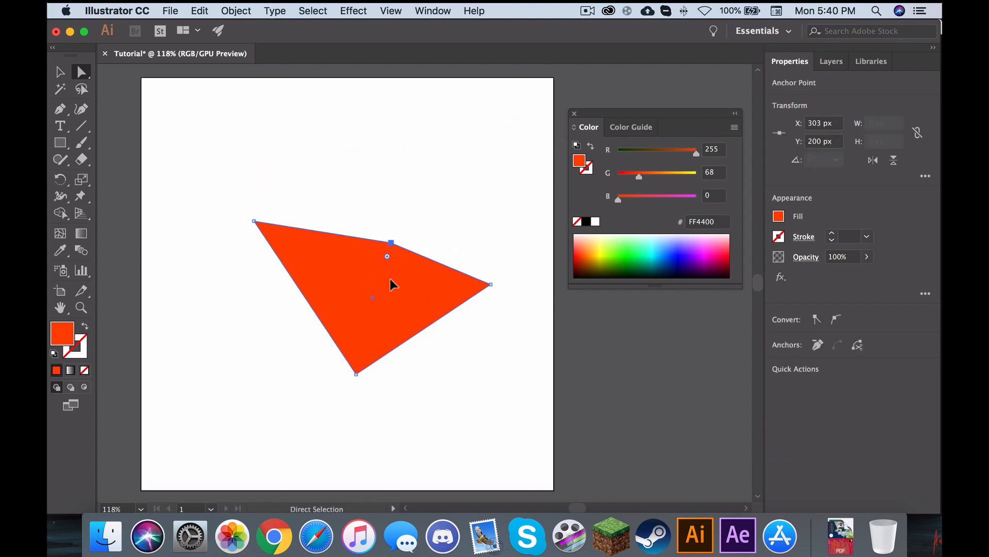
left_click_drag(391, 282, 352, 289)
left_click(315, 234)
left_click_drag(315, 234, 206, 134)
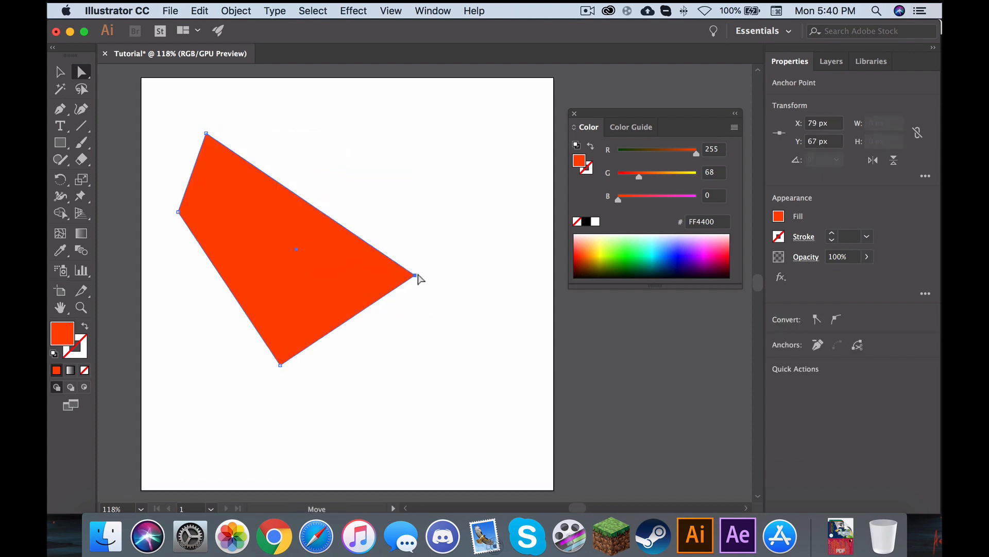
left_click_drag(415, 275, 523, 135)
left_click_drag(281, 367, 392, 389)
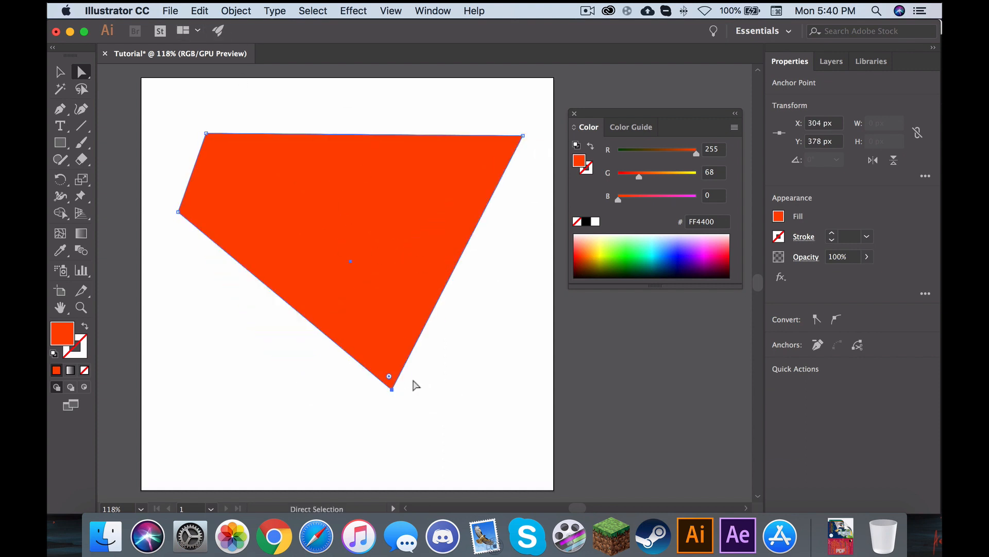
Step: Pull the shape's bottom, left and right corner points inward to form a four-sided shape about 250 x 170 px, and deselect it
left_click_drag(393, 391, 305, 273)
left_click_drag(179, 213, 235, 239)
left_click_drag(522, 137, 412, 214)
left_click(447, 225)
Step: Move the whole four-sided shape with the Selection tool to about X 365 px, Y 105 px, and deselect it
left_click(60, 72)
left_click_drag(301, 200, 435, 190)
left_click(453, 137)
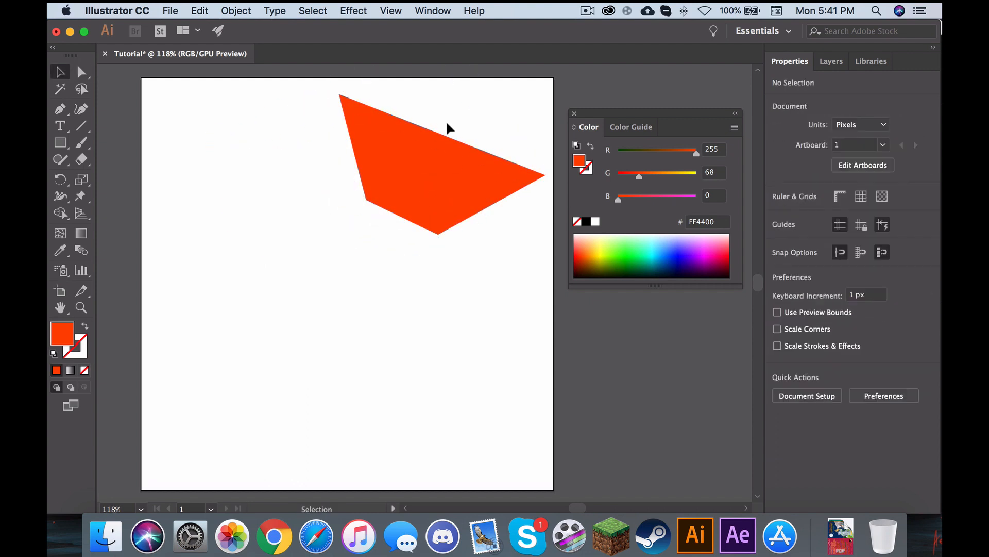
left_click(449, 126)
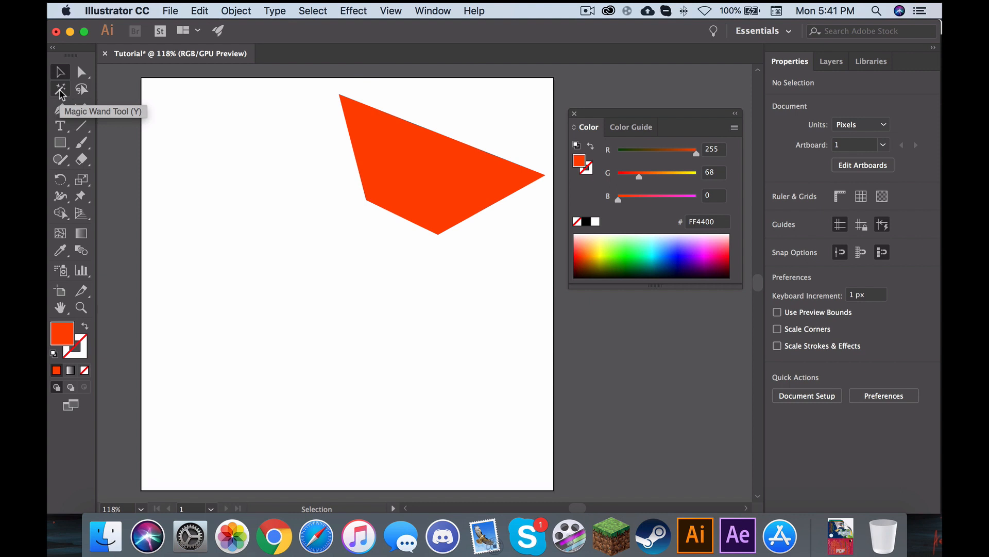
Step: Select the orange four-sided shape with the Magic Wand tool and switch to the Lasso tool
left_click(61, 91)
left_click(420, 163)
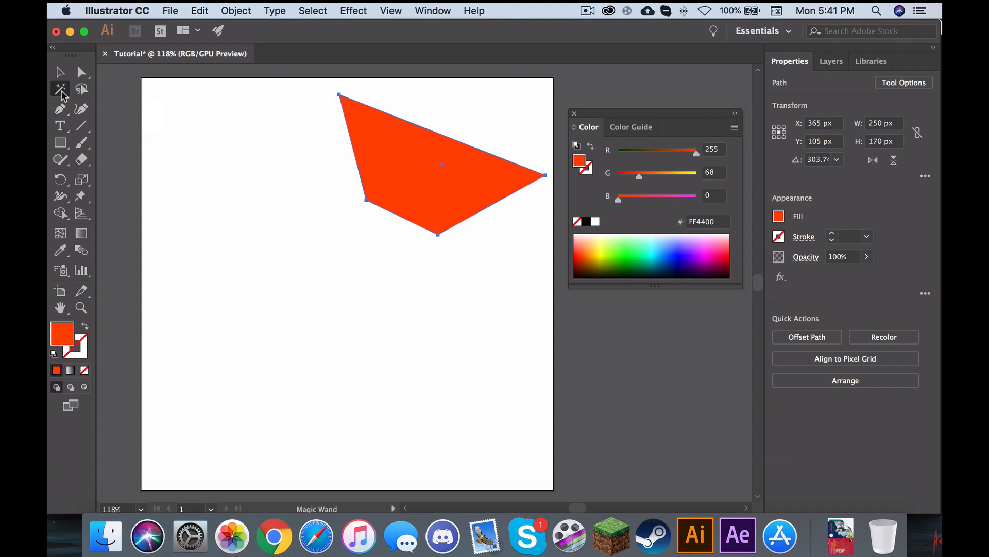
left_click(78, 92)
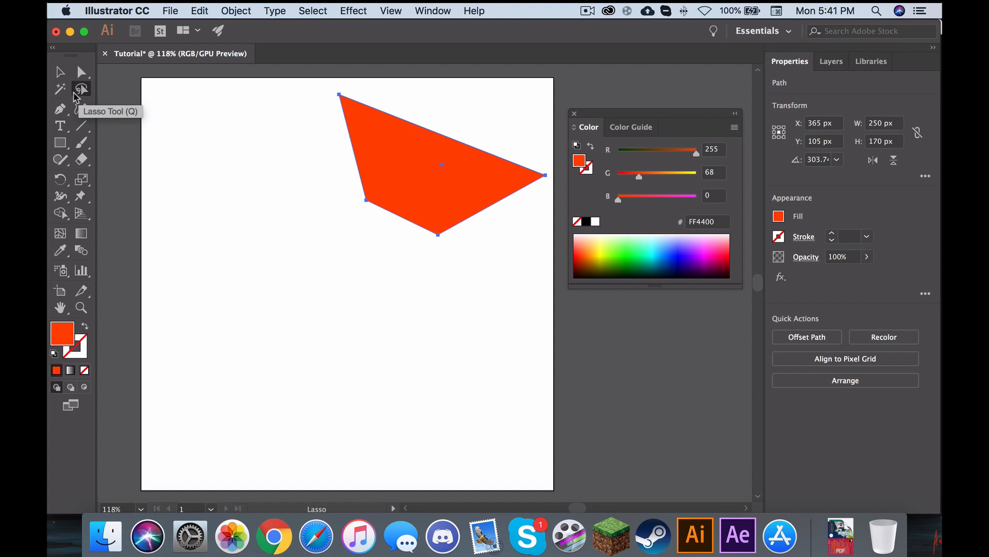
Step: Draw a closed duck-like shape about 160 x 208 px with the Pen tool in the left half of the artboard
left_click(66, 112)
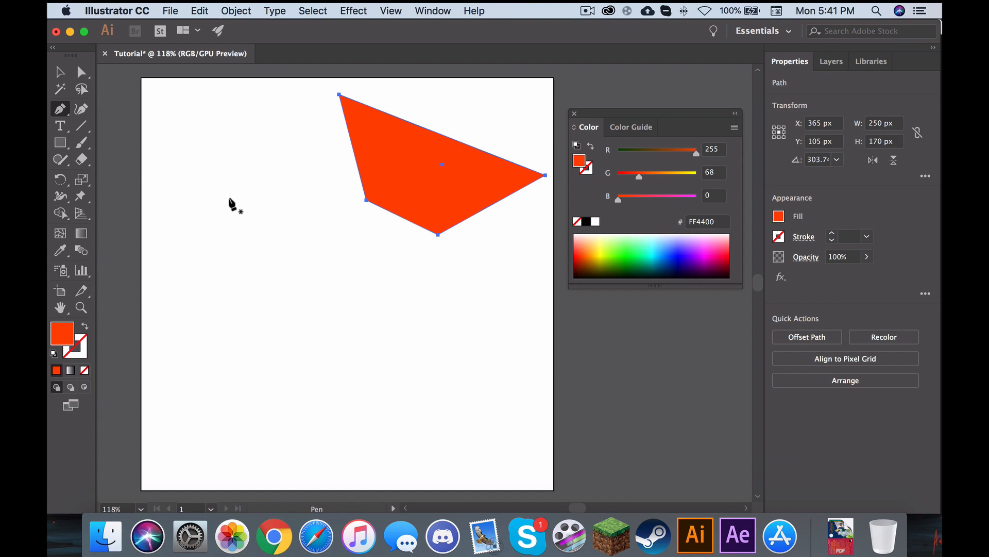
left_click(247, 205)
left_click(242, 276)
left_click(203, 254)
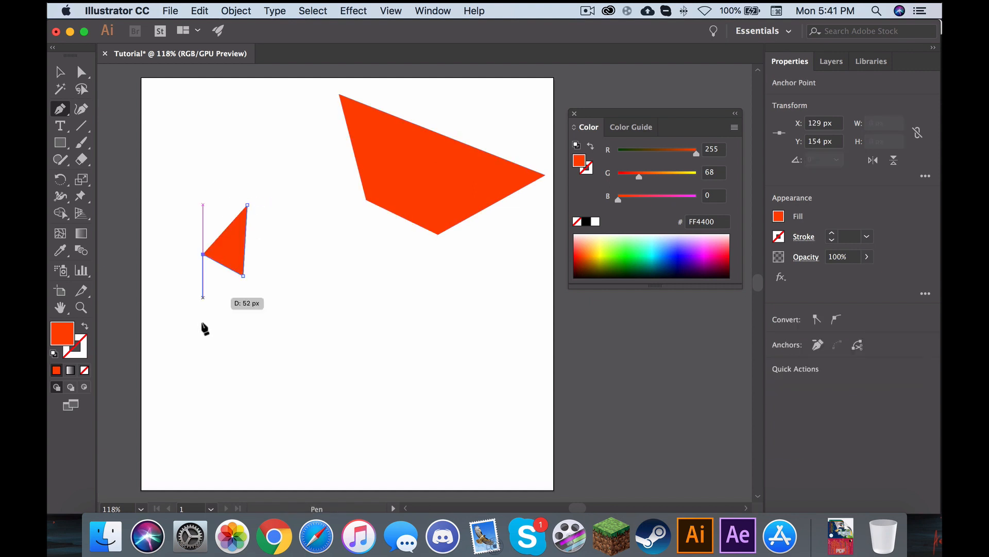
left_click(203, 315)
left_click(240, 341)
left_click(292, 336)
left_click(308, 284)
left_click_drag(313, 217, 317, 215)
left_click(335, 214)
left_click(305, 179)
left_click(288, 169)
left_click(249, 174)
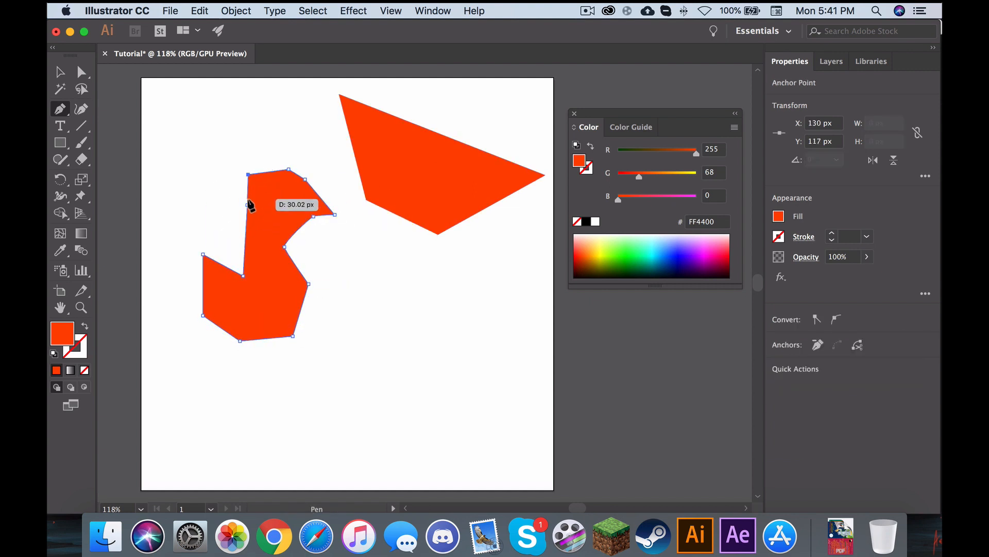
left_click(247, 205)
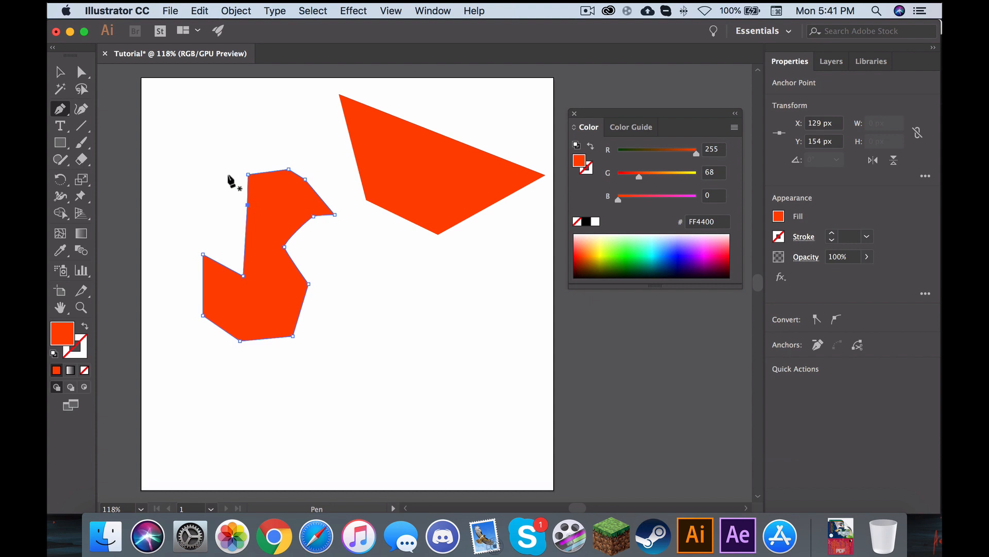
Step: Move the duck-like shape with the Selection tool to about X 126 px, Y 233 px and leave it selected
left_click(60, 72)
left_click(320, 217)
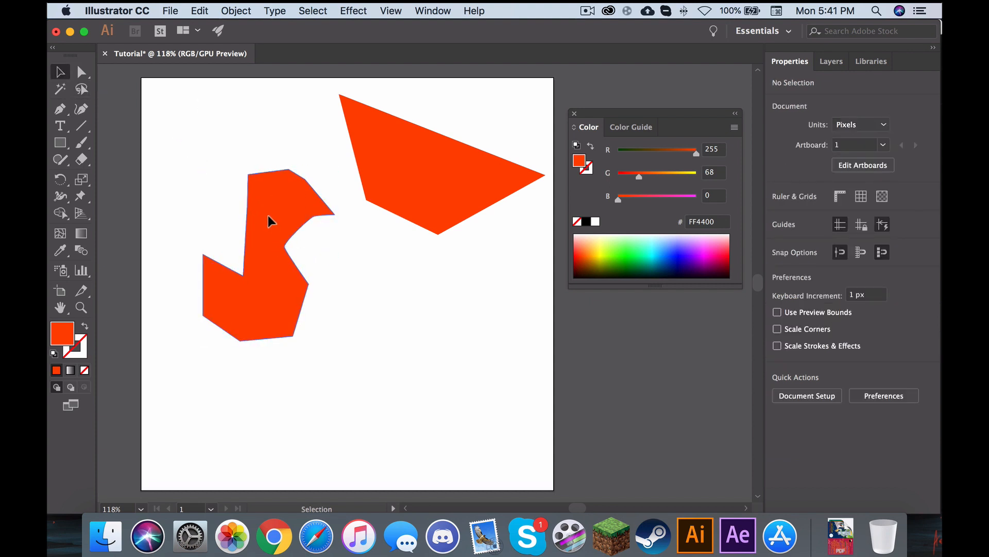
left_click_drag(268, 216, 263, 259)
left_click(327, 324)
left_click(350, 371)
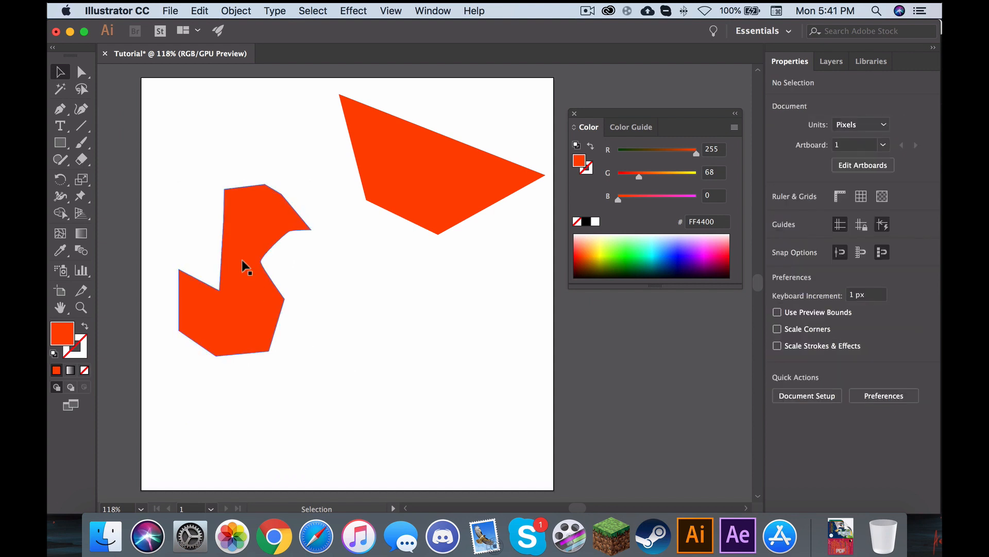
left_click(281, 216)
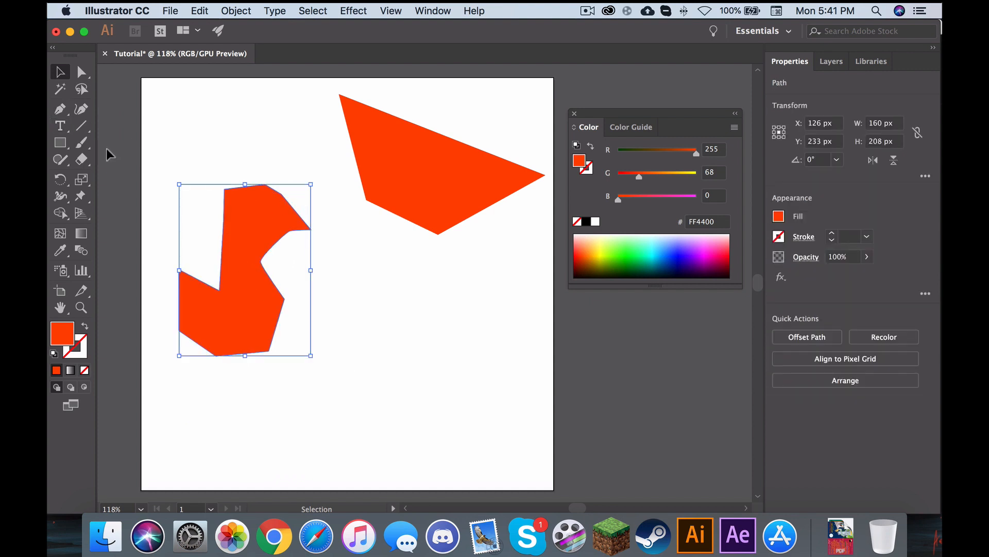
left_click_drag(62, 146, 110, 150)
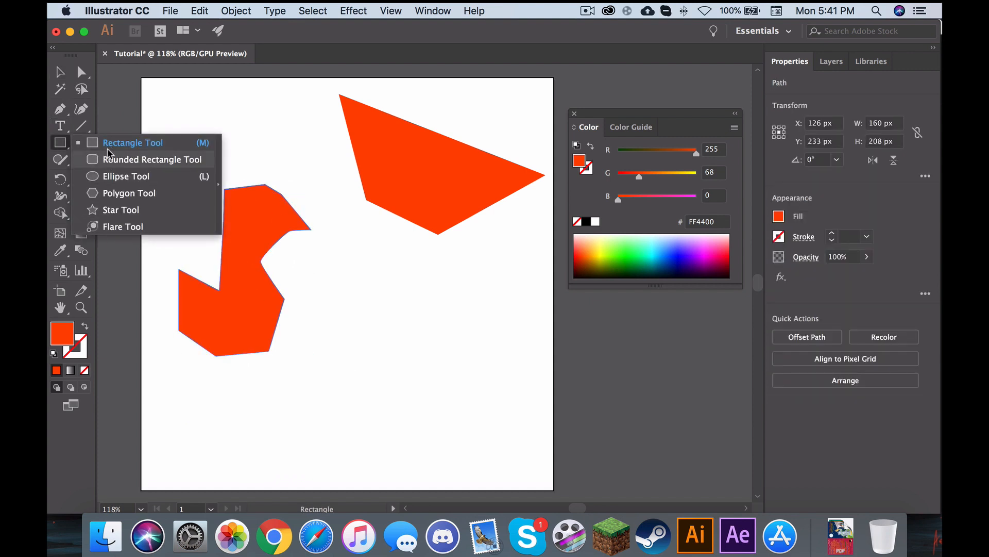
left_click(218, 164)
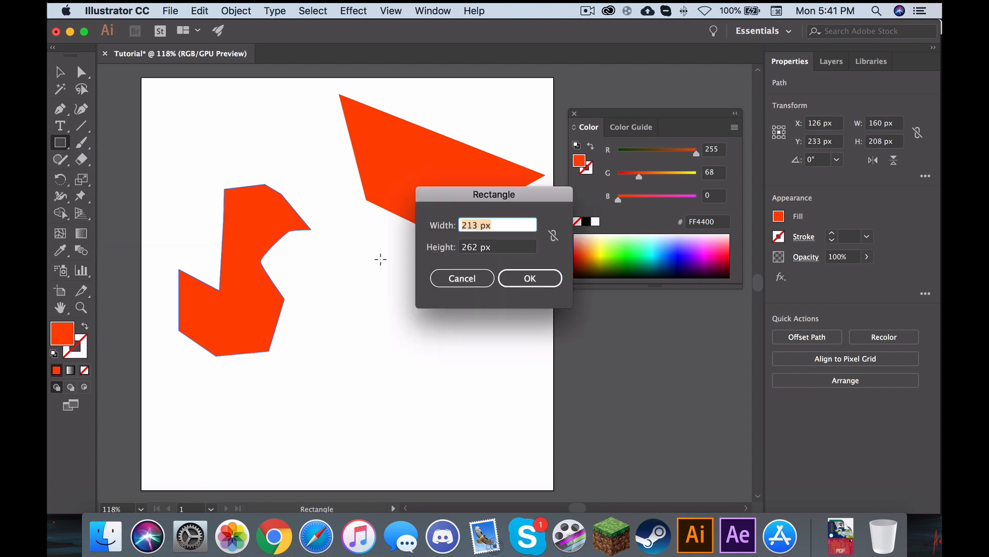
left_click(454, 278)
Step: Move the duck-like shape up to about X 148 px, Y 131 px with the Selection tool
key("v")
left_click(254, 227)
left_click_drag(254, 228, 264, 120)
Step: Try shrinking the duck-like shape to about 130 x 121 px near the artboard's upper edge, and undo that resizing and moving
left_click_drag(329, 99, 287, 170)
left_click_drag(254, 203, 249, 124)
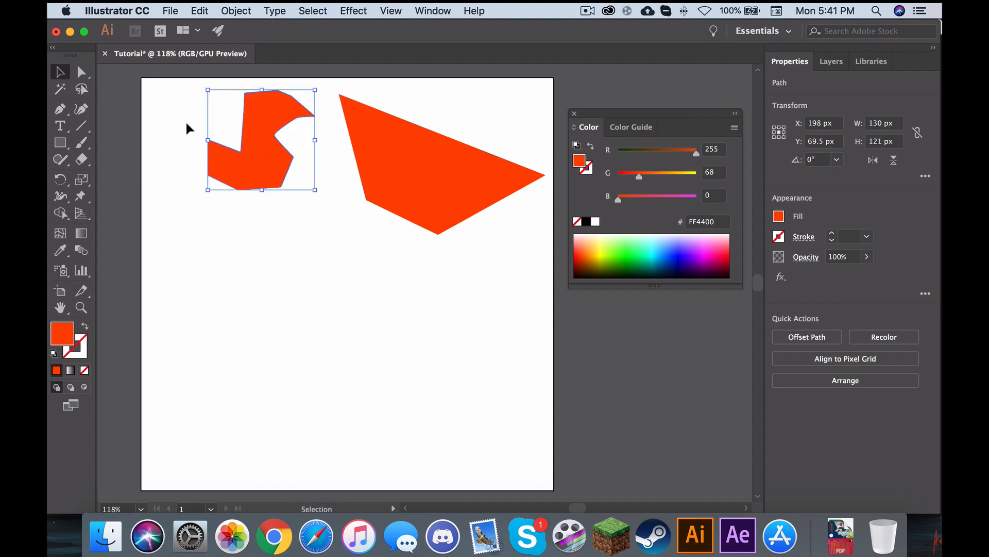
left_click(185, 121)
key("super+z")
key("super+z")
key("super+z")
key("super+z")
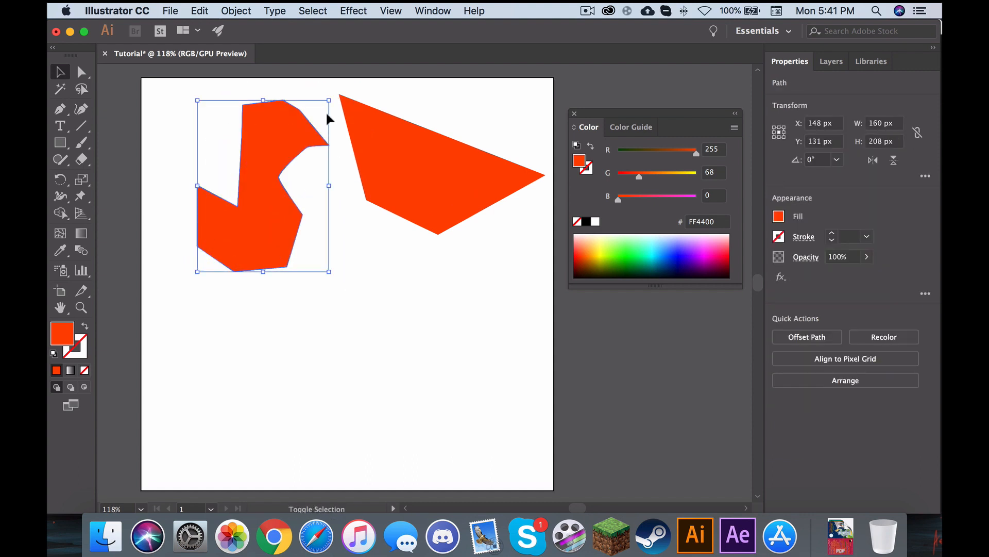
Step: Shrink the duck-like shape proportionally to about 100 x 130 px and move the four-sided shape to about X 359 px, Y 91 px
left_click_drag(328, 103, 291, 117)
left_click(172, 134)
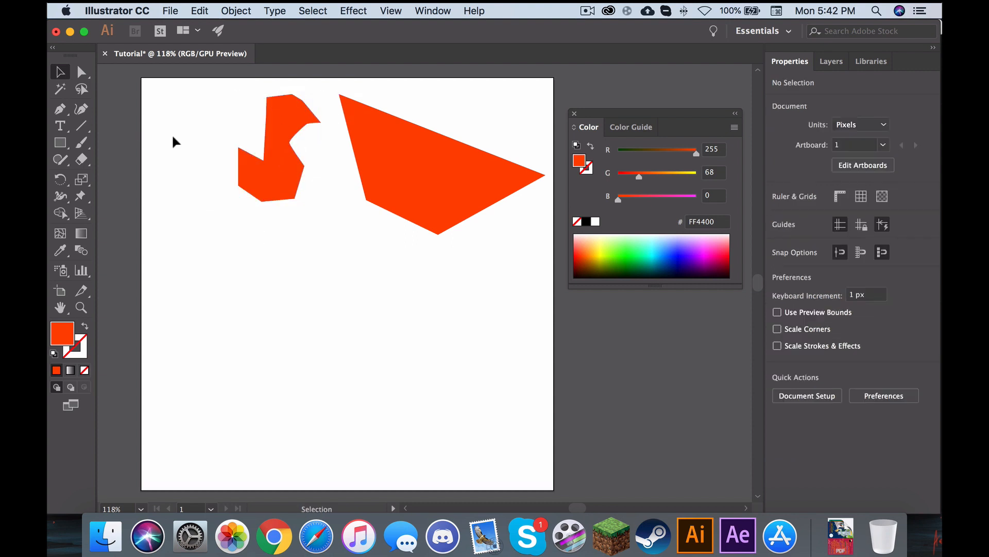
left_click_drag(407, 170, 402, 158)
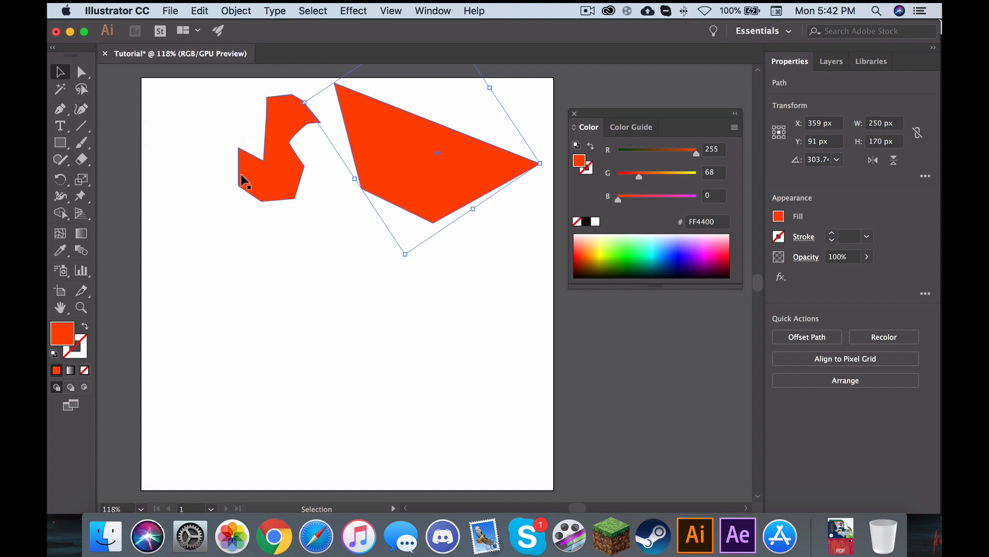
Step: Draw a closed, curved C-like shape about 143 x 200 px with the Curvature tool below the duck-like shape
left_click(81, 108)
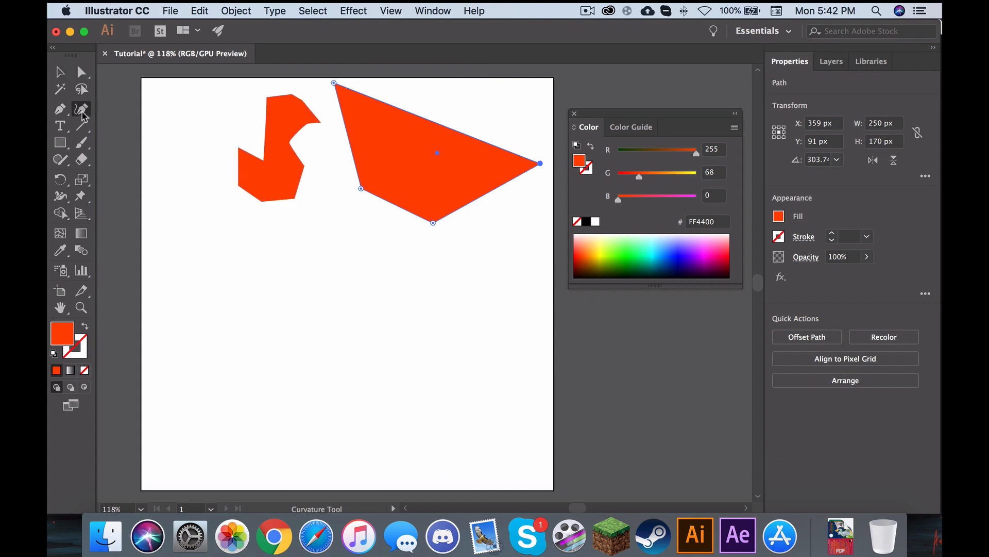
left_click(277, 284)
left_click(220, 327)
left_click(241, 396)
left_click(325, 398)
left_click(331, 356)
left_click(277, 348)
left_click(295, 309)
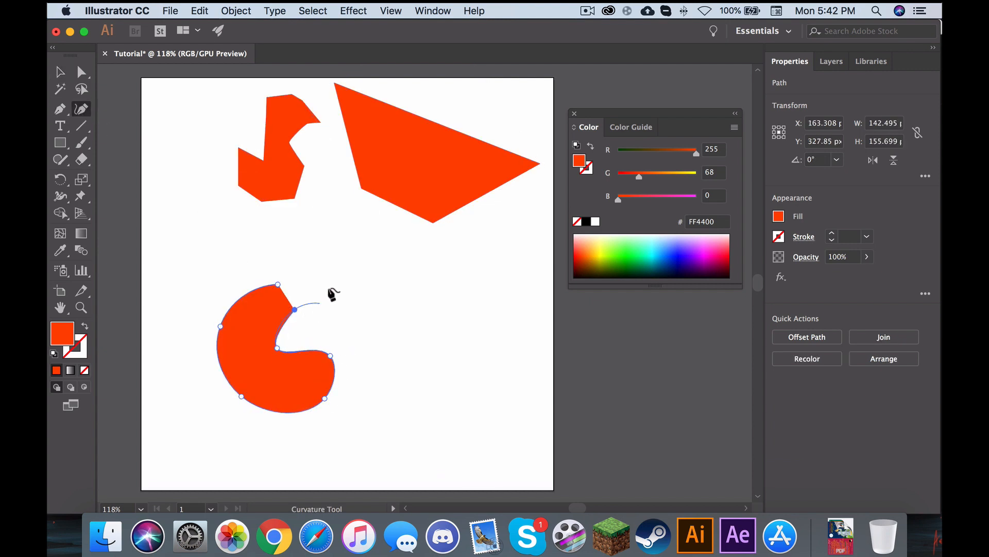
left_click(328, 288)
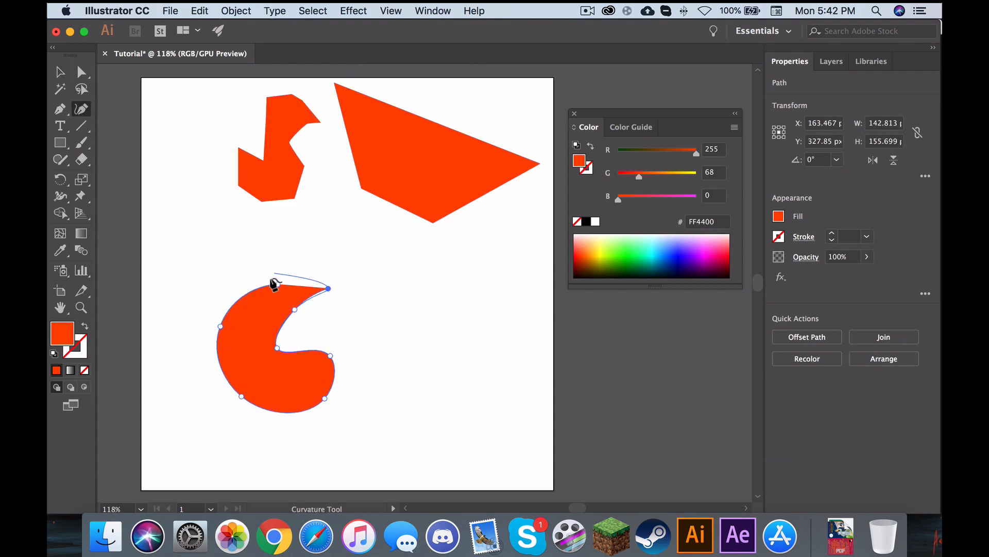
left_click(301, 248)
left_click(272, 285)
Step: Move the curved shape with the Selection tool to about X 392.5 px, Y 283.7 px, and deselect it
key("v")
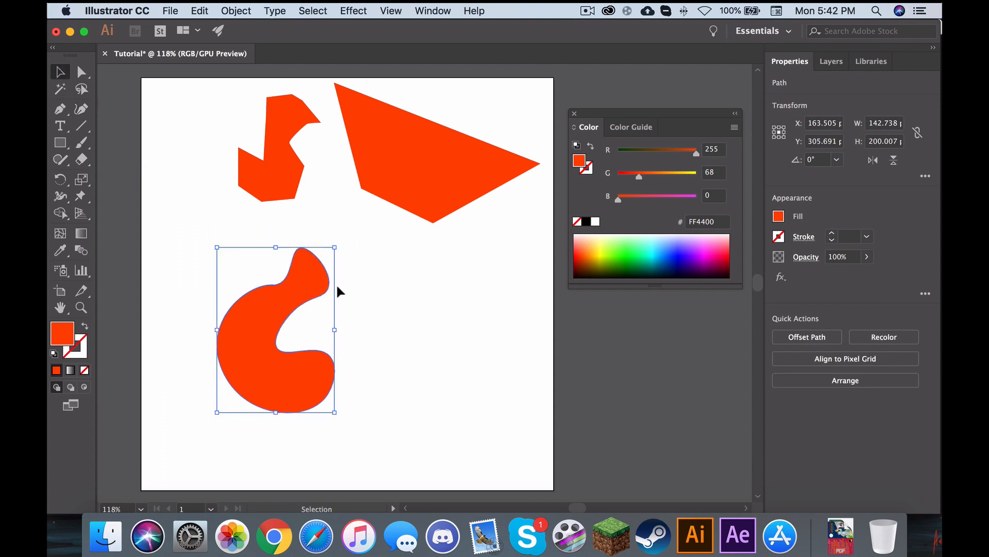
left_click(338, 287)
left_click_drag(283, 327, 222, 287)
left_click_drag(221, 287, 490, 292)
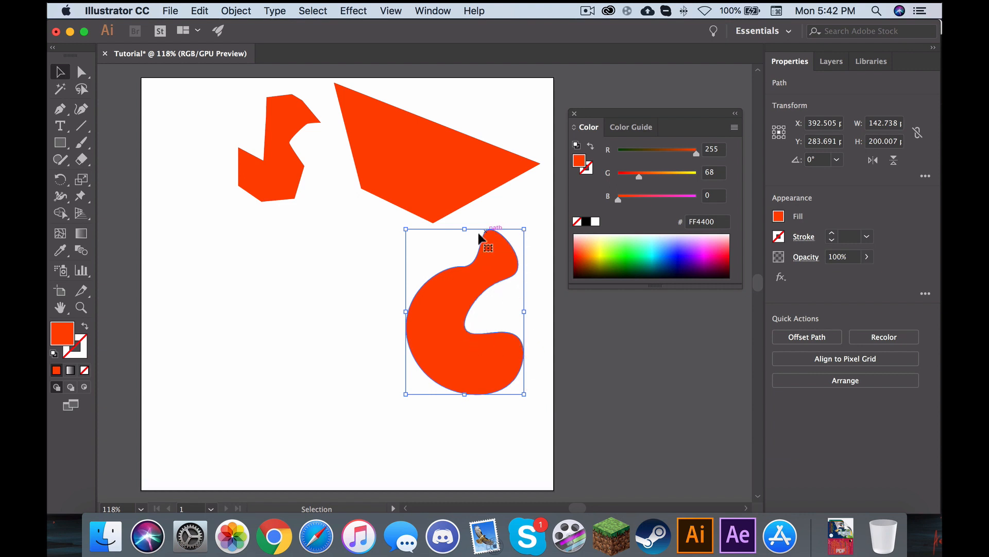
left_click(489, 411)
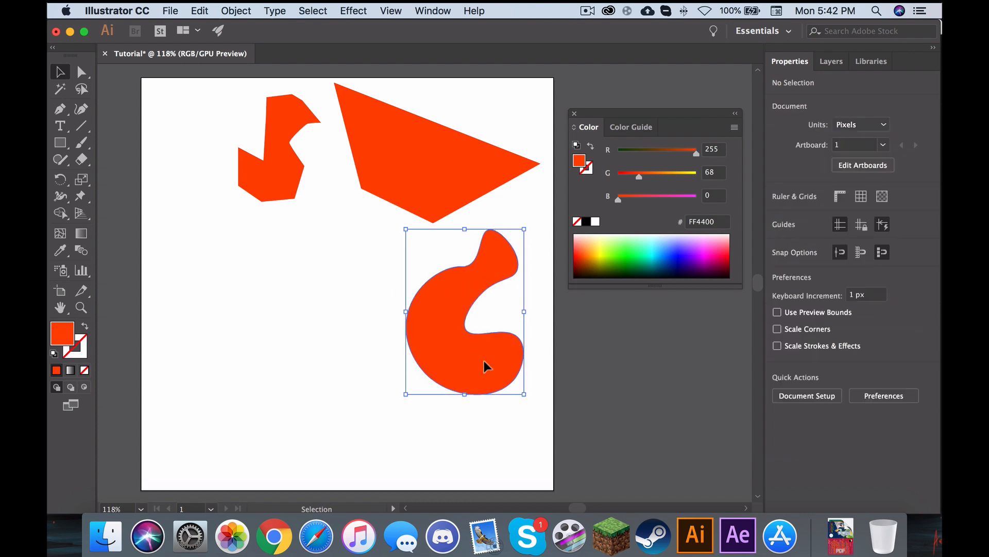
Step: Shrink the curved shape to about 88 x 123 px and place it under the four-sided shape's right corner, near the artboard's right edge
left_click_drag(484, 364, 508, 329)
left_click_drag(548, 194, 503, 258)
left_click_drag(477, 289, 520, 222)
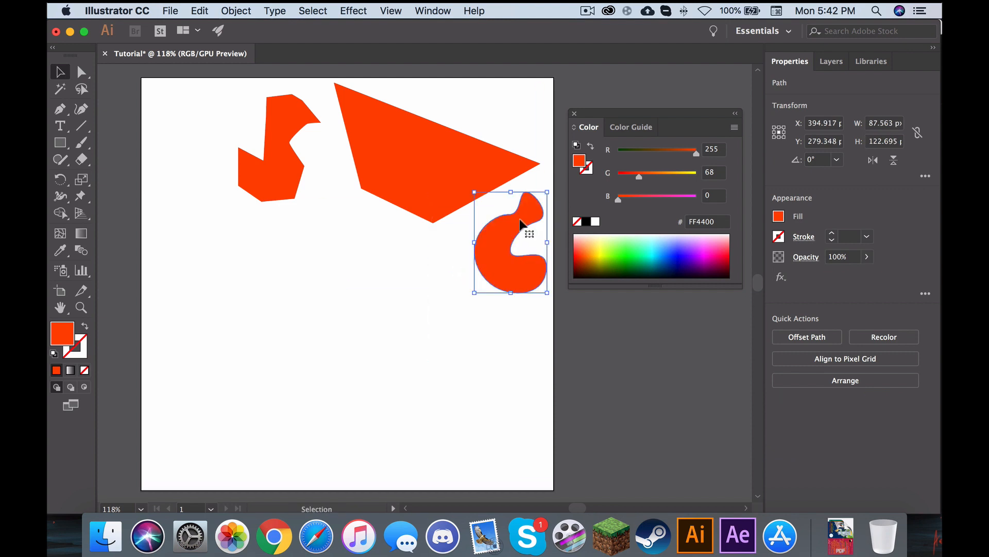
Step: Fill the curved shape with green and the duck-like shape with yellow (FFDB00), and deselect them
left_click(620, 246)
left_click(275, 150)
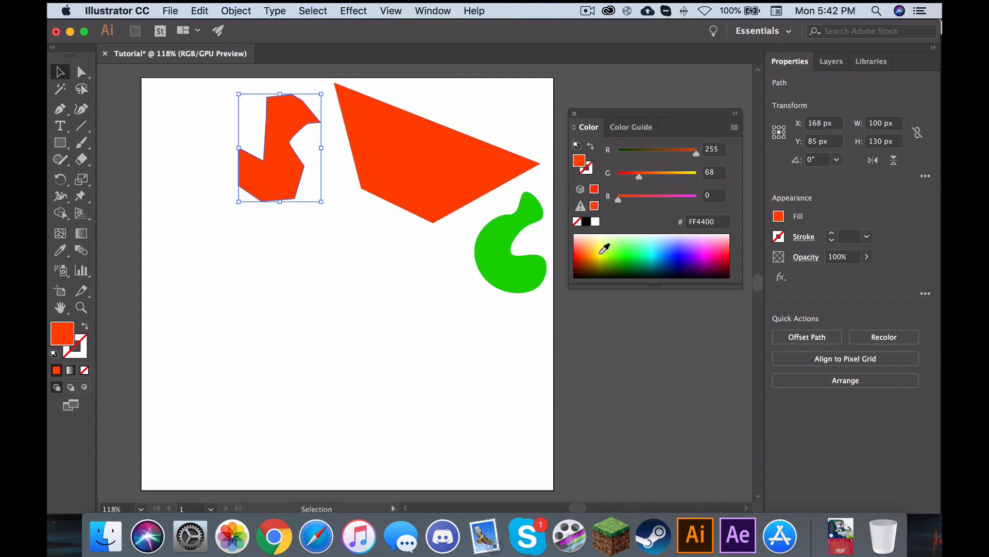
left_click(600, 252)
left_click(597, 253)
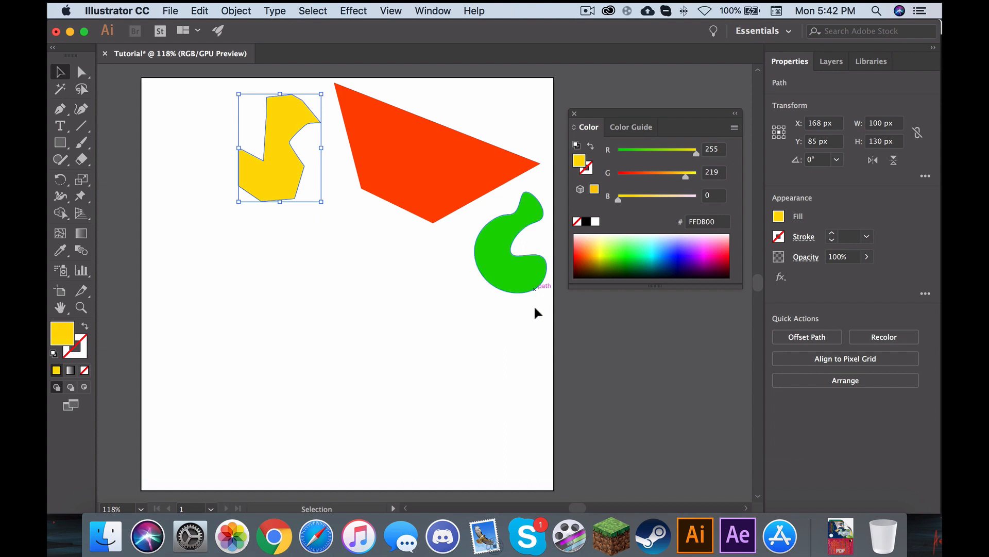
left_click(256, 279)
scroll(281, 274, "right", 4)
scroll(282, 283, "left", 3)
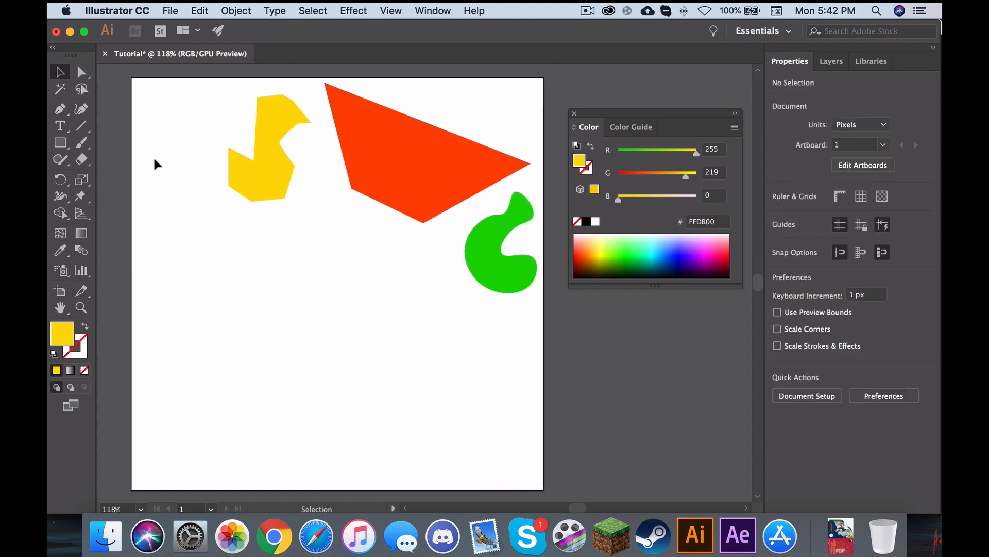
Step: Add a text line reading "Adobe Illustrator is really cool" below the yellow shape with the Type tool, replacing the placeholder text
left_click(60, 127)
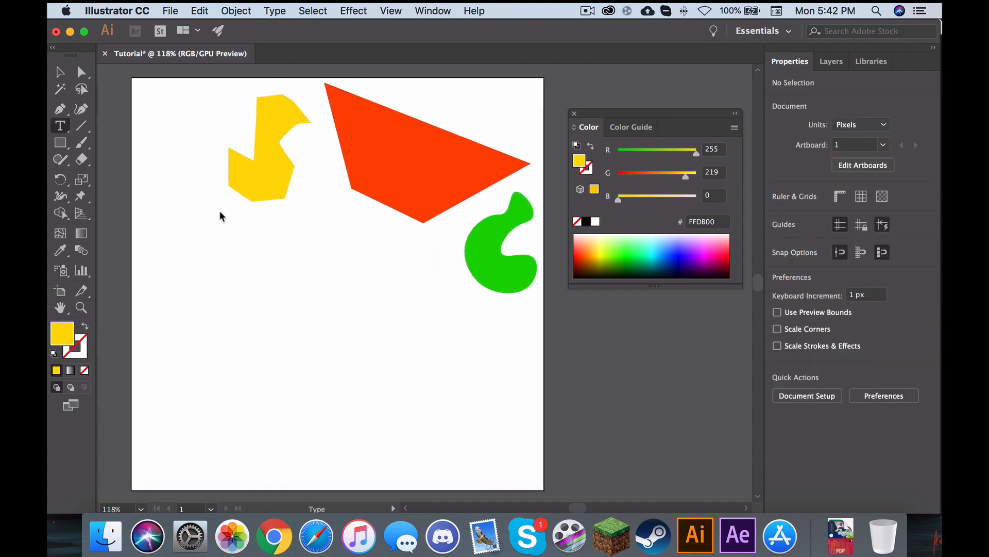
left_click(226, 273)
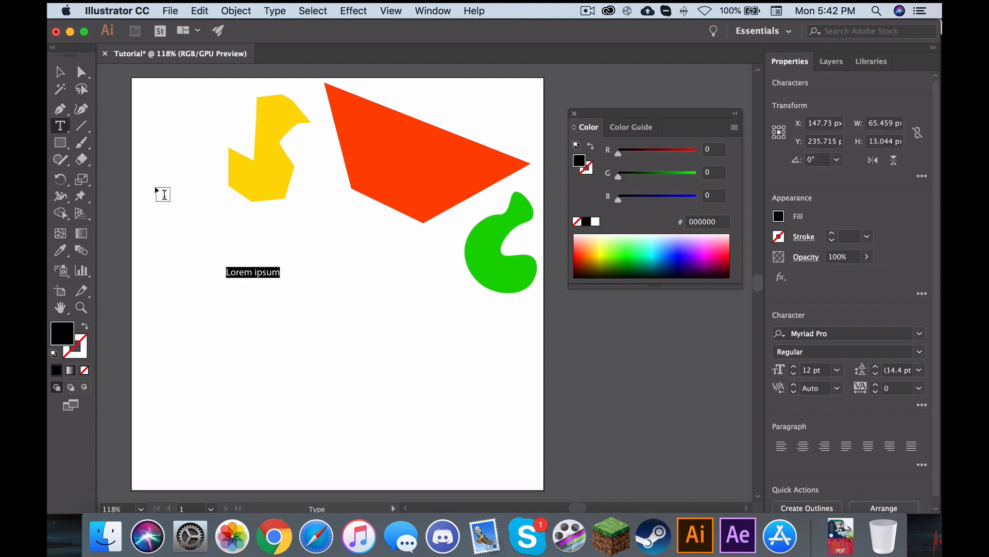
left_click(59, 71)
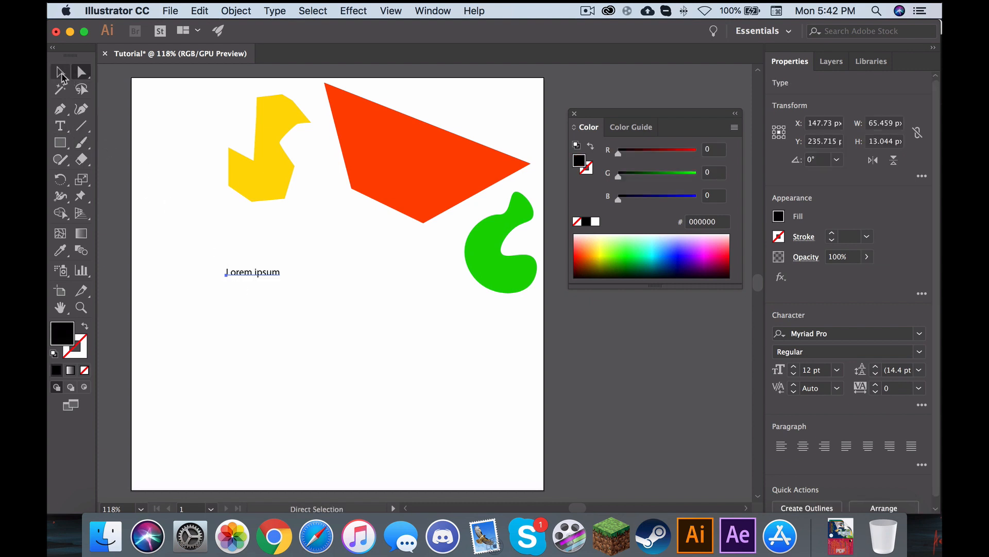
triple_click(268, 275)
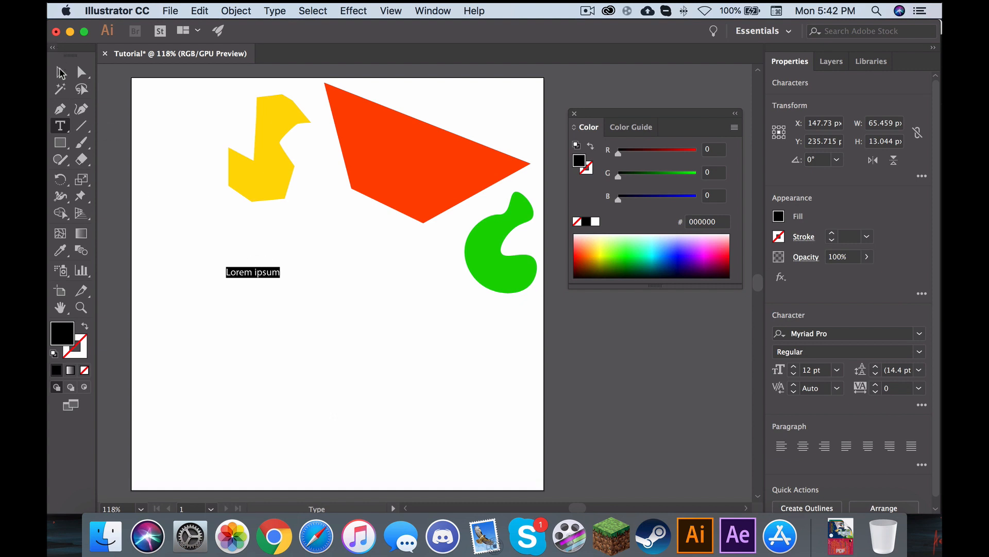
left_click(61, 72)
triple_click(269, 271)
type("Adobe")
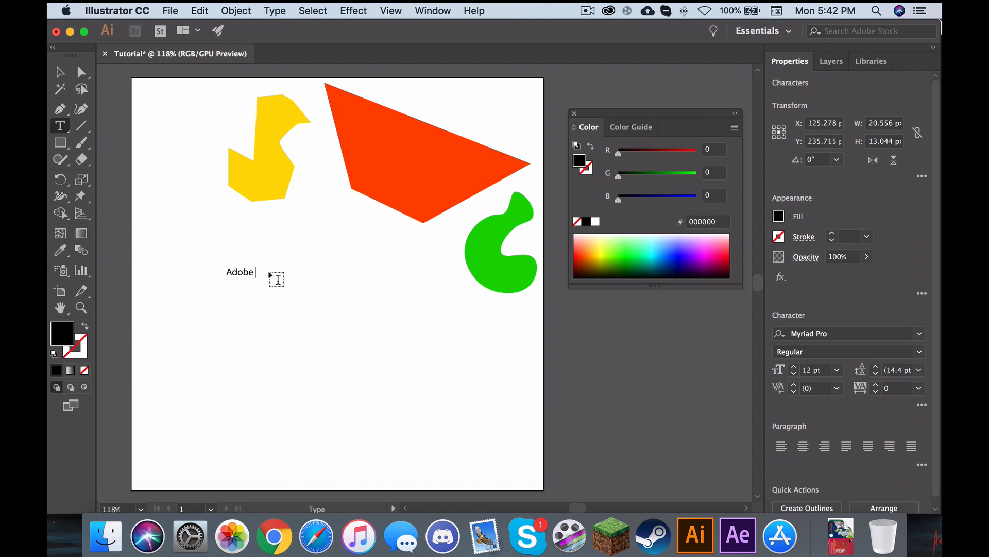
type(" Illustrator is r")
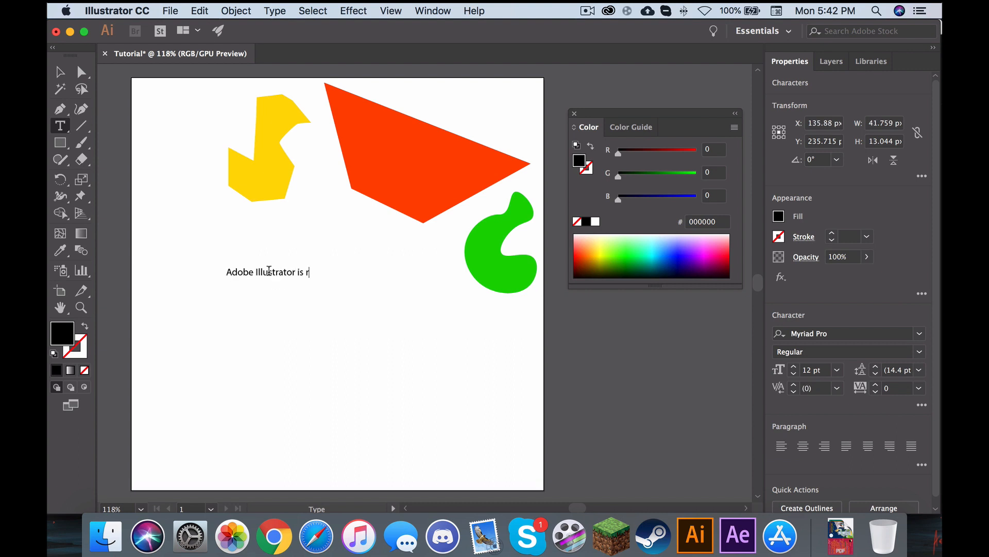
type("eally cool")
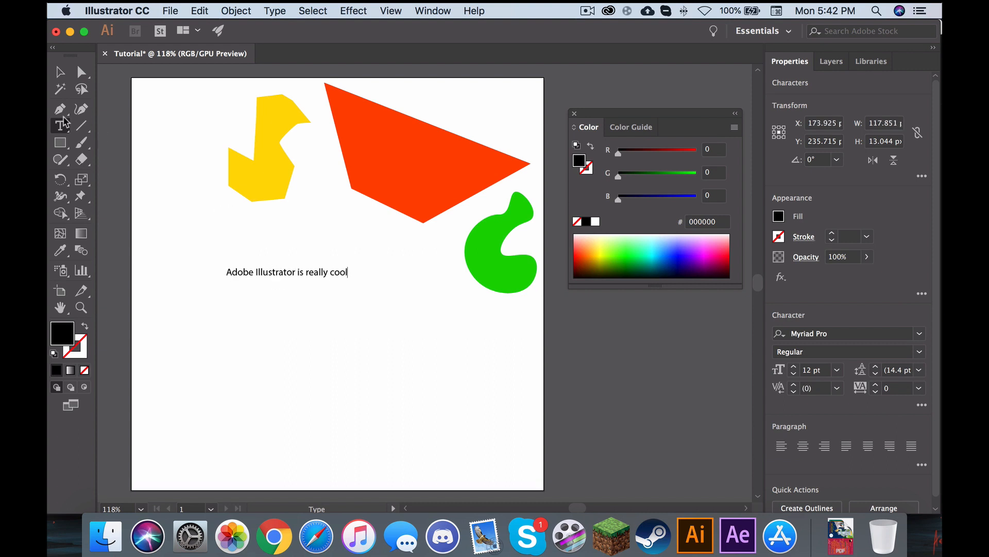
Step: Enlarge the text line with the Selection tool to about 342 px wide and move it below the shapes
left_click(60, 72)
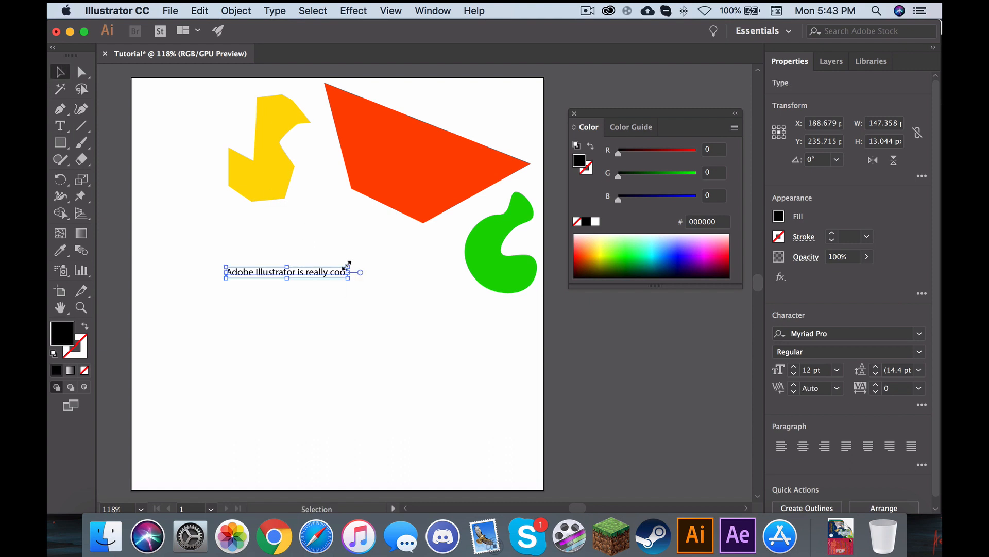
left_click_drag(347, 265, 508, 252)
left_click_drag(417, 269, 310, 253)
left_click(316, 276)
left_click(308, 284)
Step: Try stretching the text line out of proportion and repositioning it, and undo these changes
left_click_drag(451, 291, 530, 291)
left_click_drag(371, 315, 352, 338)
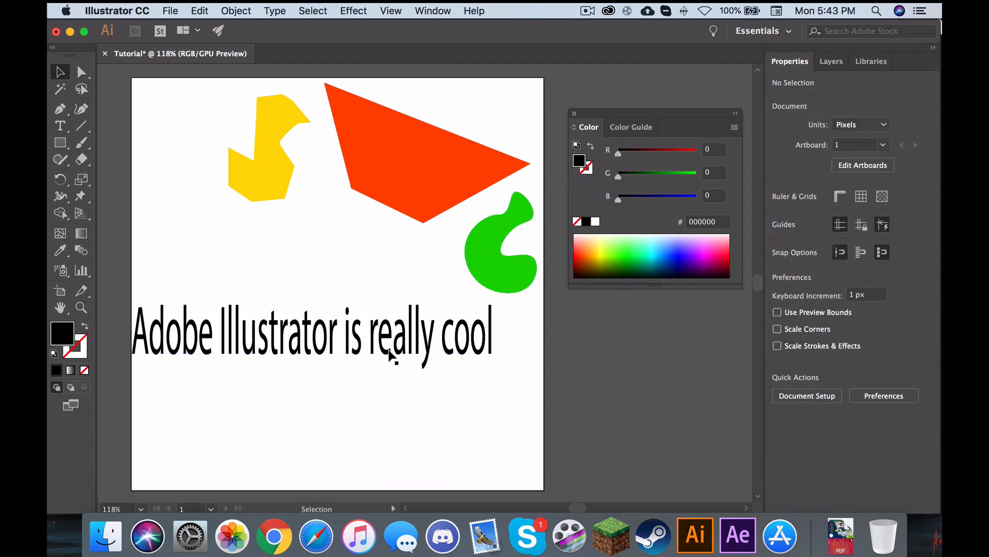
key("super+z")
key("super+z")
key("super+z")
key("super+z")
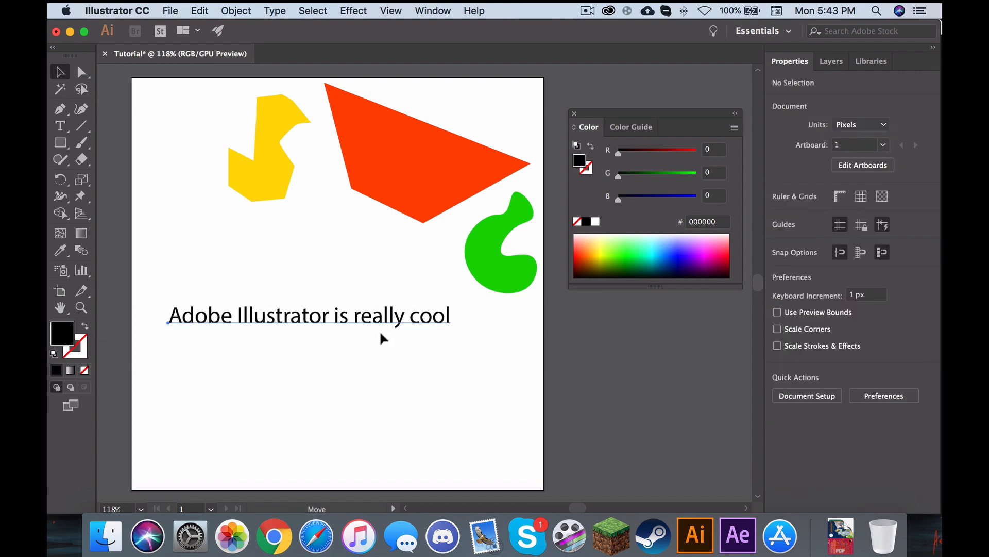
Step: Select the whole text line and change its font to Lovelo Black
left_click(382, 337)
double_click(386, 335)
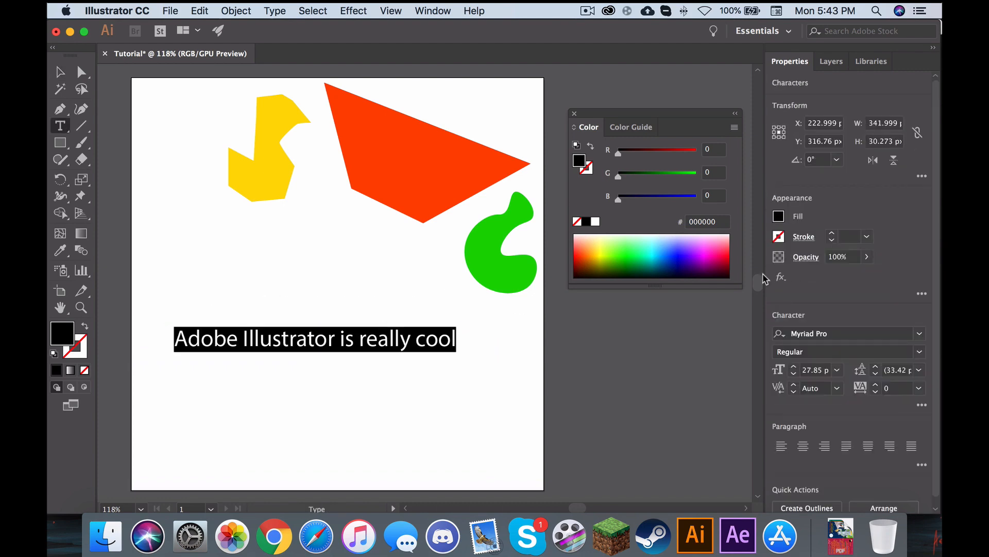
left_click(847, 334)
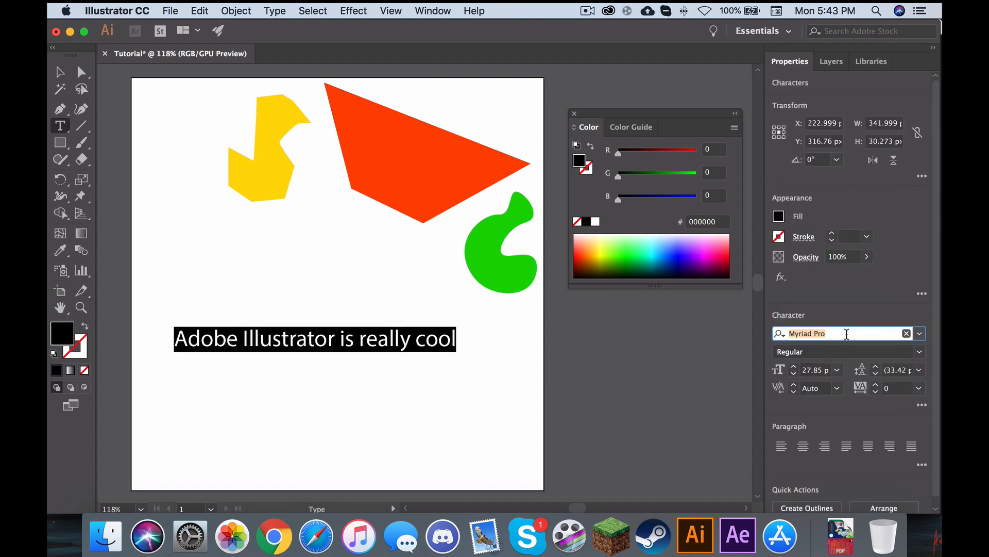
type("lovelo")
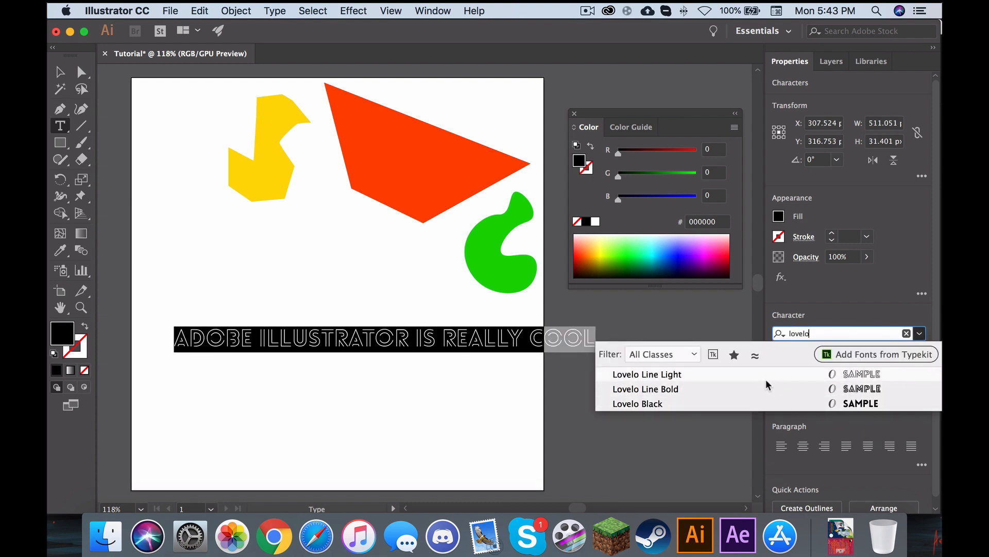
left_click(765, 404)
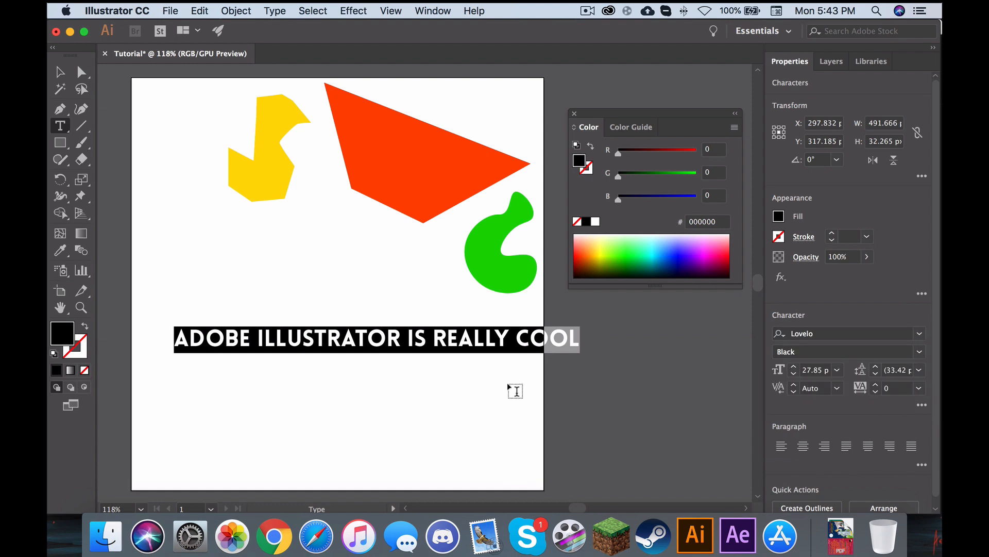
Step: Shrink the text line to about 15.8 pt and move it directly below the yellow shape, near the artboard's left edge
left_click(60, 72)
left_click(337, 299)
left_click_drag(363, 340, 337, 341)
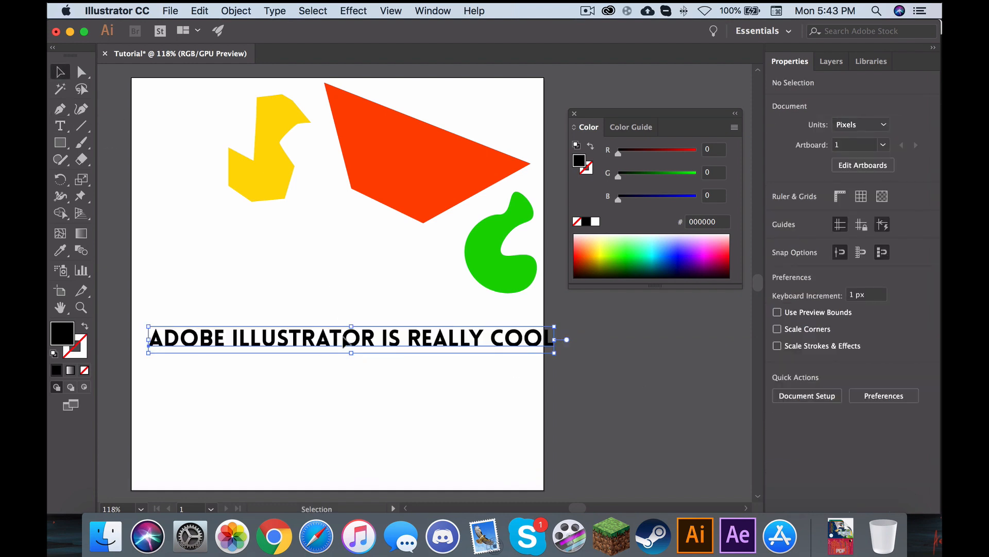
left_click_drag(553, 352, 420, 350)
left_click(420, 355)
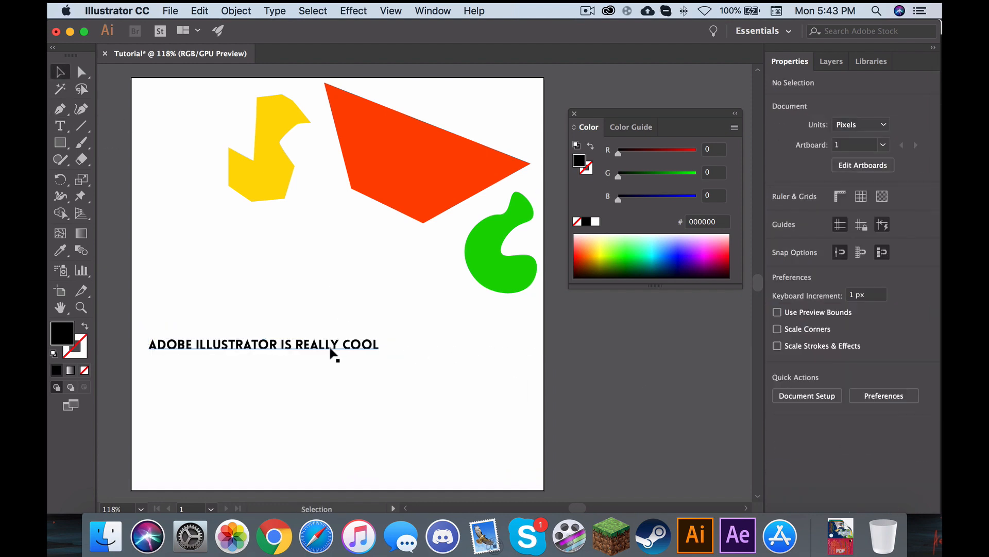
left_click_drag(330, 346, 319, 231)
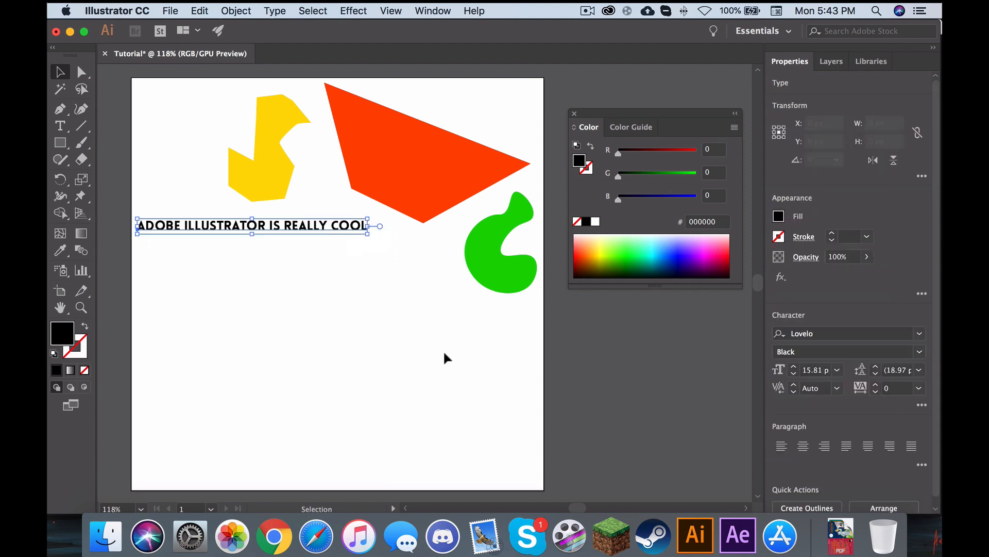
Step: Select the text and all three shapes, scale them down together to about half size, and move them into the artboard's top-left corner
left_click(479, 364)
left_click_drag(521, 365, 196, 146)
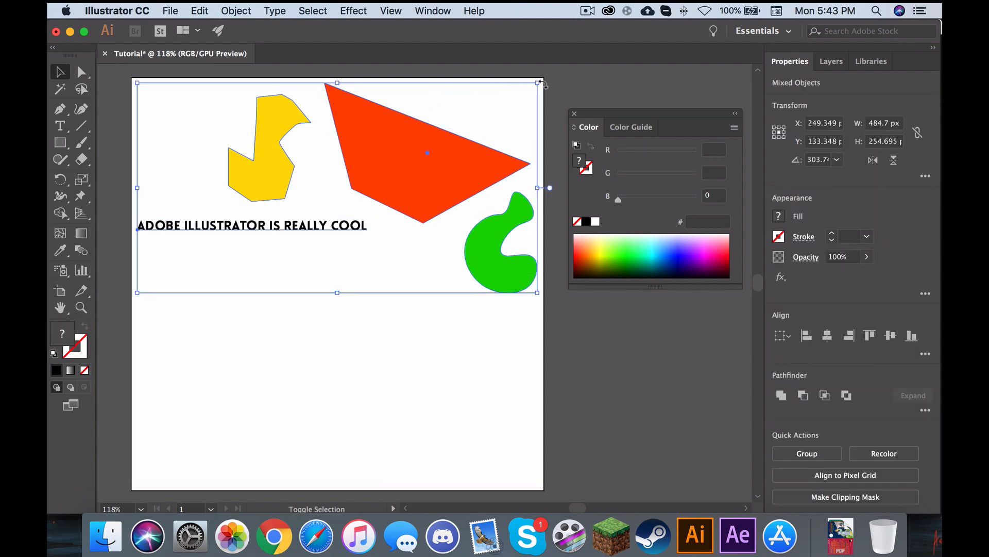
left_click_drag(542, 83, 330, 192)
left_click_drag(243, 226, 257, 123)
left_click(448, 152)
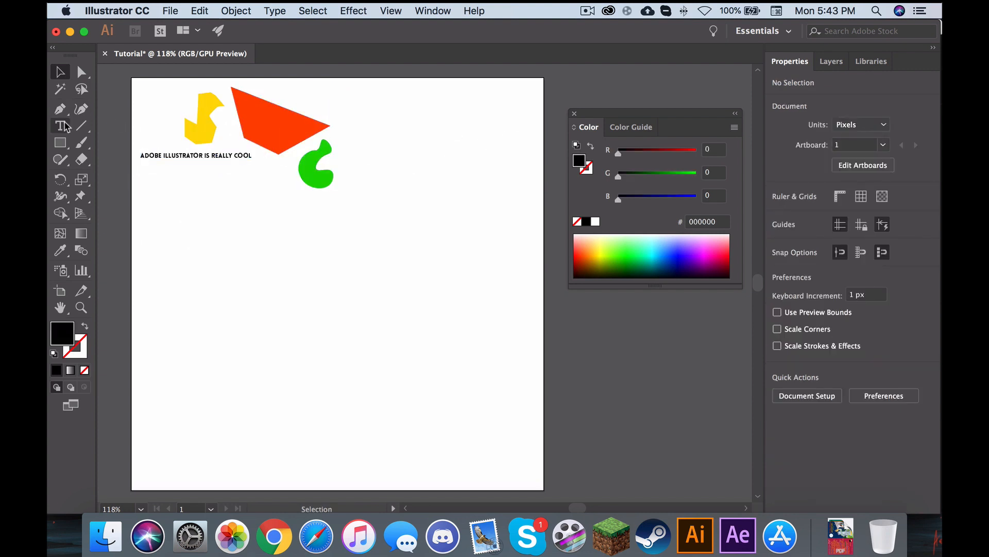
Step: Draw several straight lines without fill or stroke in various directions across the empty artboard area with the Line Segment tool
left_click(83, 128)
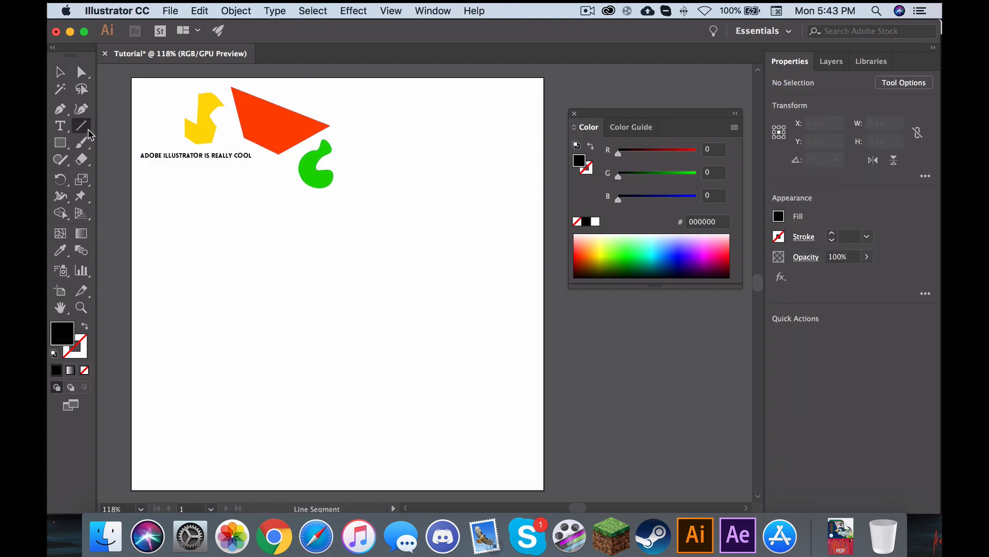
left_click(89, 134)
left_click(90, 134)
left_click(410, 118)
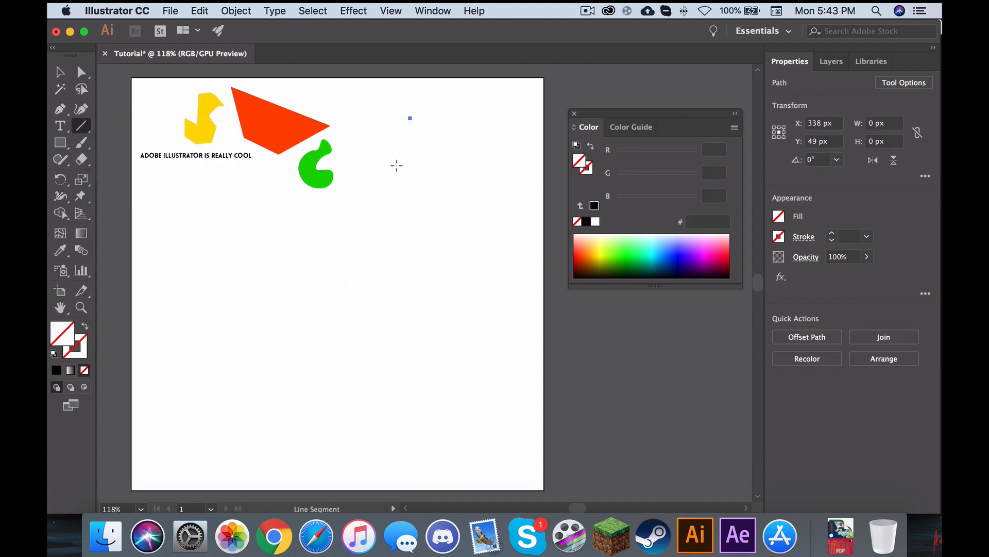
left_click_drag(437, 128, 320, 300)
mouse_move(215, 309)
left_mouse_down()
mouse_move(413, 410)
mouse_move(464, 424)
left_mouse_up()
left_click_drag(439, 327, 423, 236)
left_click_drag(406, 237, 313, 289)
left_click_drag(221, 225, 220, 273)
mouse_move(309, 216)
left_mouse_down()
mouse_move(519, 173)
mouse_move(418, 111)
mouse_move(411, 118)
left_mouse_up()
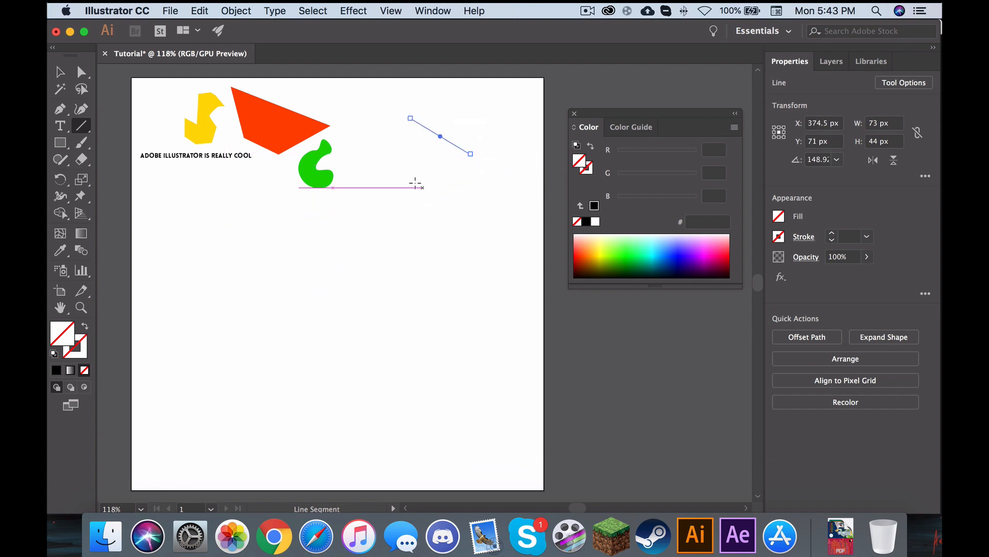
mouse_move(393, 171)
left_mouse_down()
mouse_move(534, 319)
mouse_move(488, 314)
left_mouse_up()
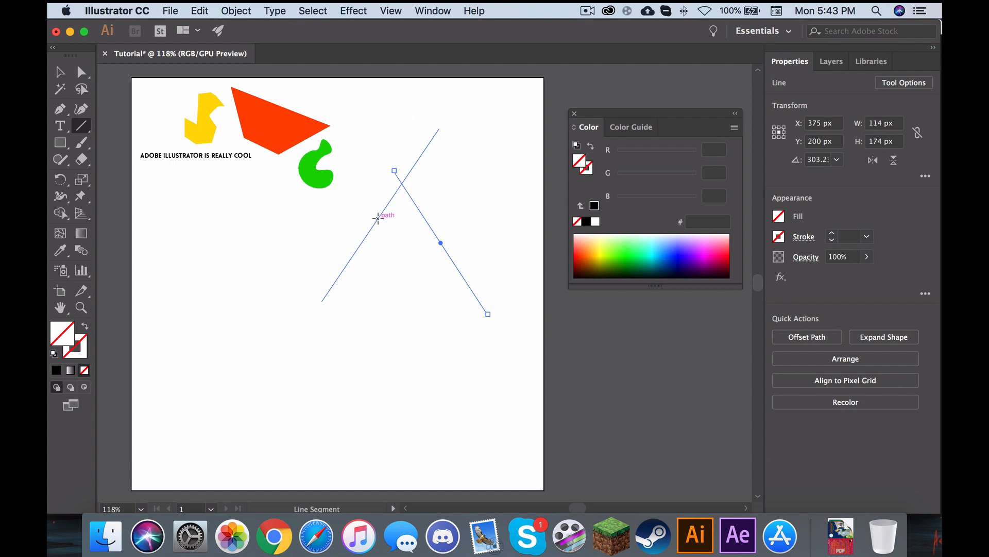
key("super+z")
mouse_move(205, 192)
left_mouse_down()
mouse_move(281, 308)
mouse_move(187, 302)
mouse_move(325, 412)
left_mouse_up()
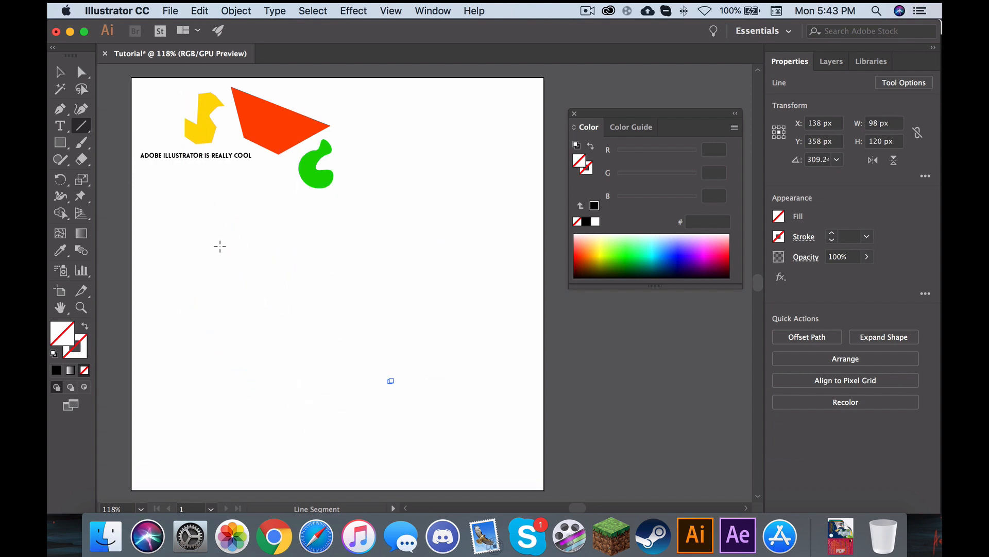
Step: Select all the drawn lines together with the Selection tool to view their paths, and clear the selection
key("v")
mouse_move(172, 426)
left_mouse_down()
mouse_move(385, 256)
mouse_move(534, 212)
left_mouse_up()
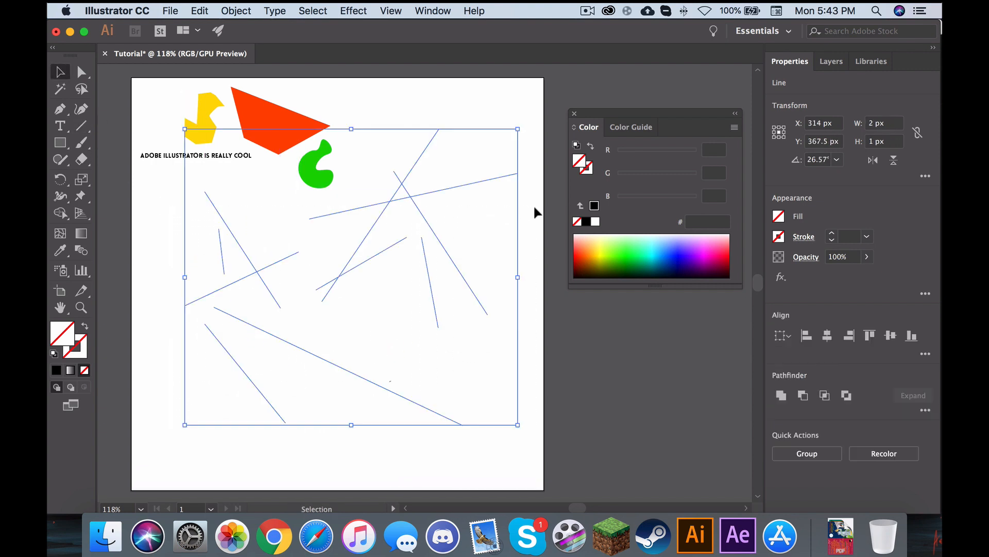
left_click(366, 234)
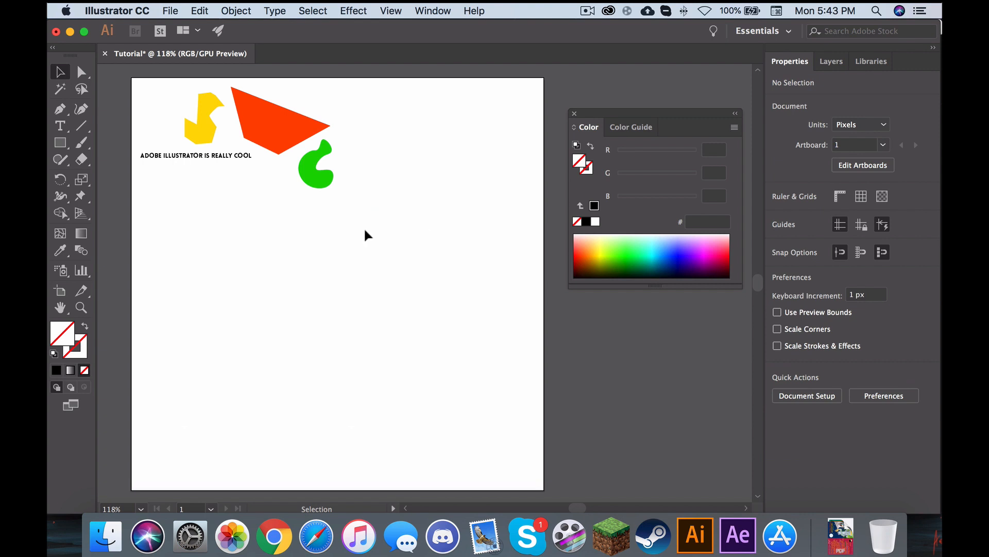
Step: Draw a nearly horizontal line about 320 px long across the empty area below the shapes and give it an 8 pt stroke
left_click(88, 131)
left_click_drag(214, 247, 478, 244)
left_click(60, 71)
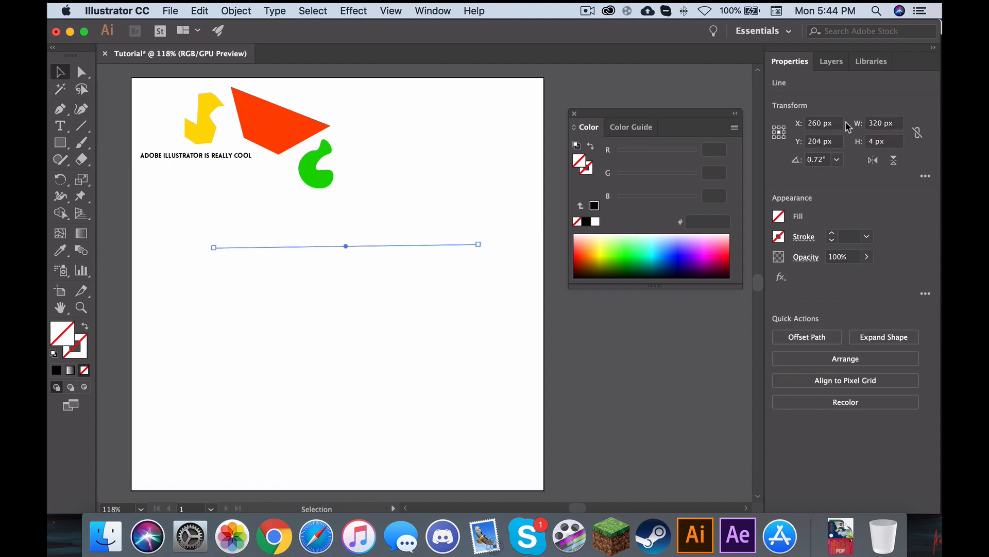
left_click(832, 233)
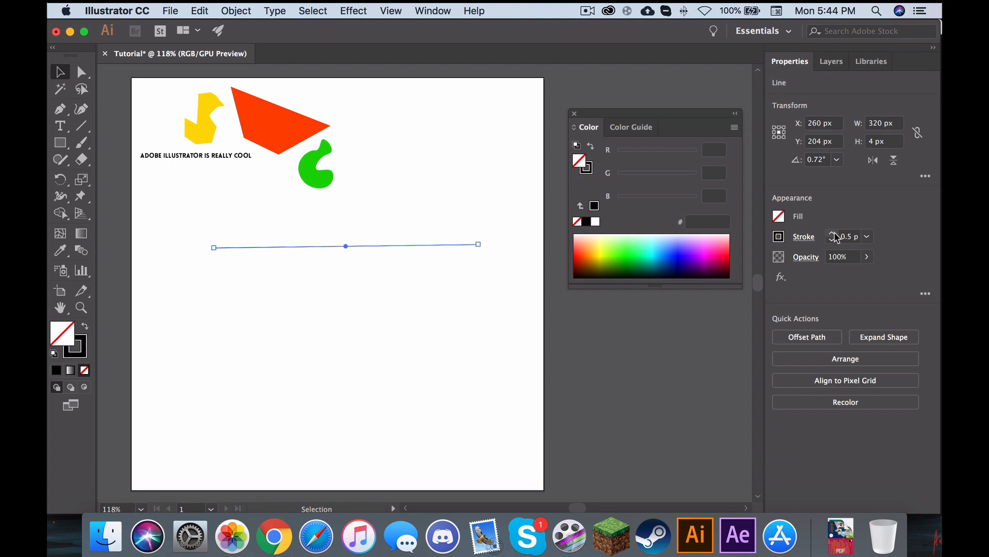
left_click(832, 233)
left_click(832, 233)
left_click(832, 233)
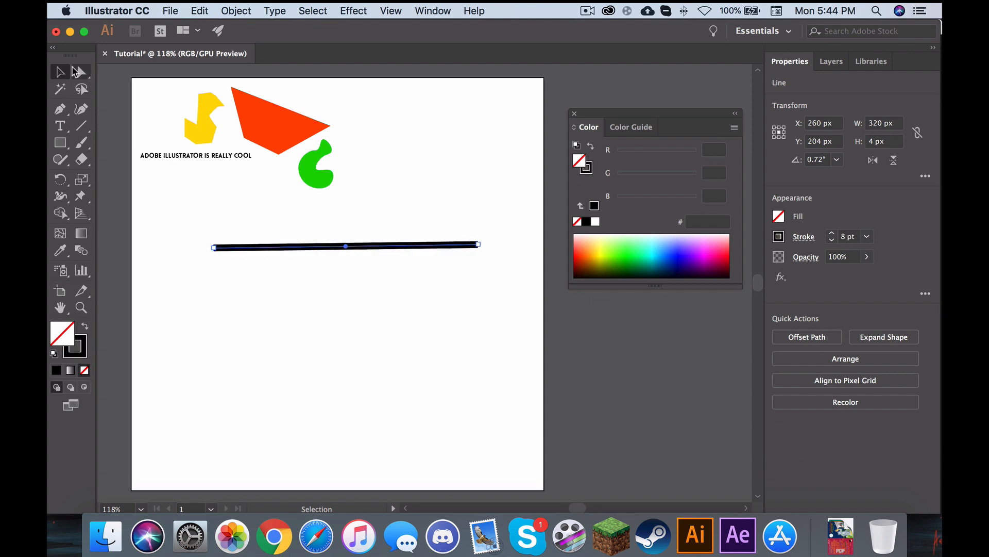
Step: Shorten the black line to about half its length, tilt it slightly, place it above the red shape's right side, and deselect it
left_click(465, 153)
left_click(453, 247)
left_click_drag(480, 246, 383, 106)
left_click(423, 186)
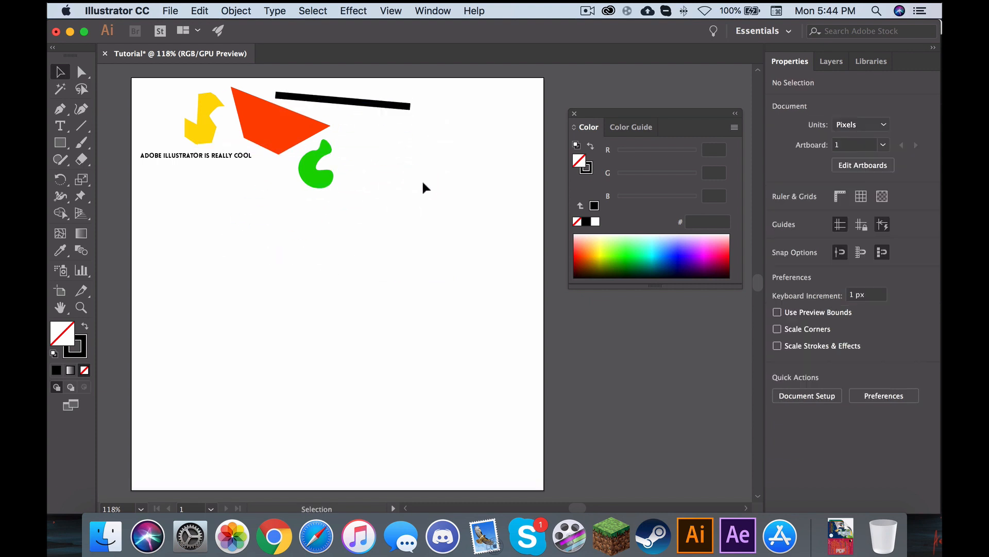
Step: Draw an unfilled rectangle about 98 x 89 px with an 8 pt black outline below the text, keeping the Rectangle tool active
left_click(61, 142)
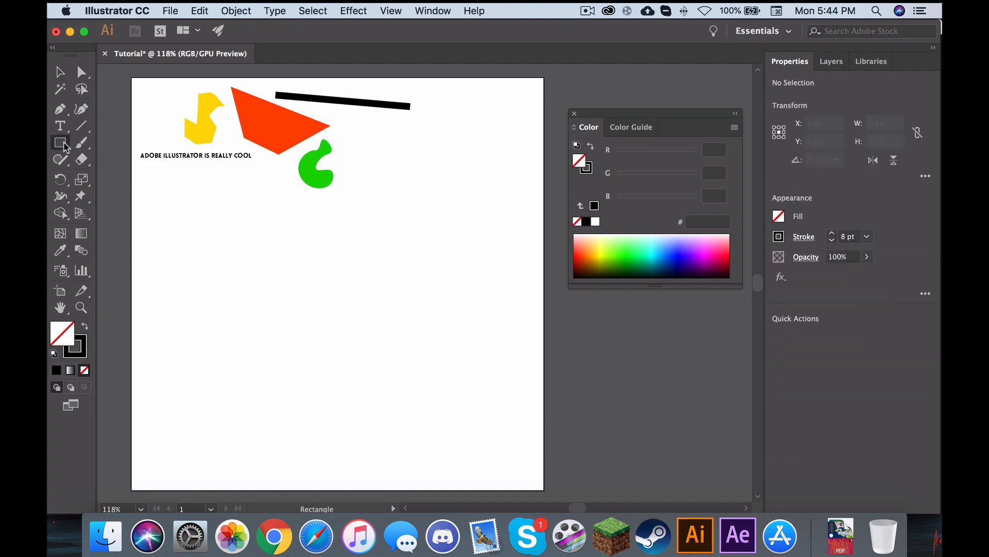
left_click(64, 144)
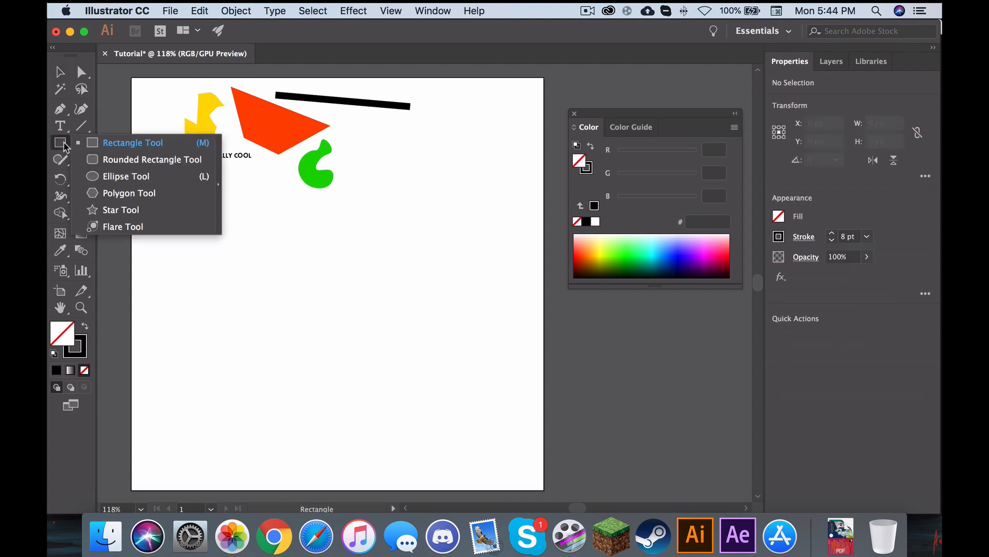
left_click_drag(189, 215, 275, 292)
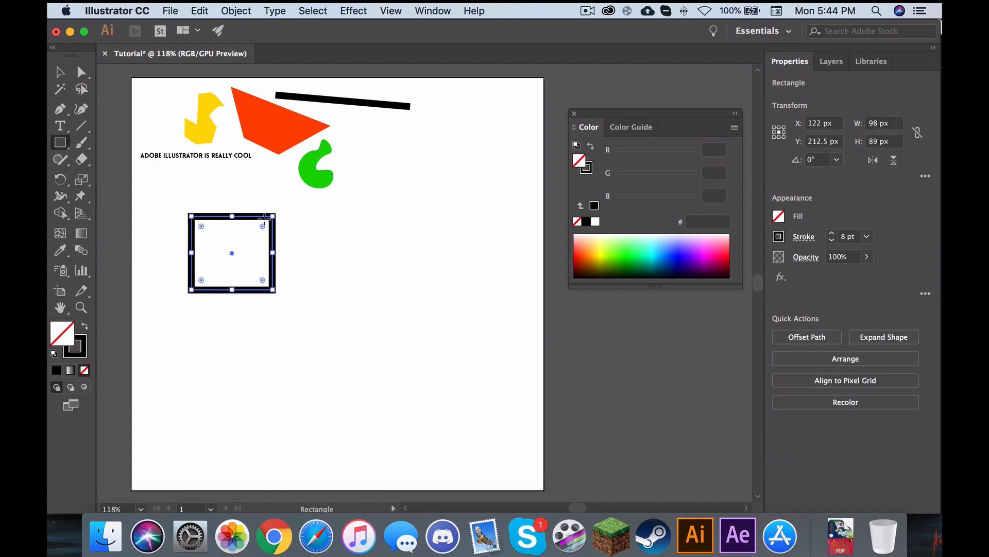
left_click(64, 149)
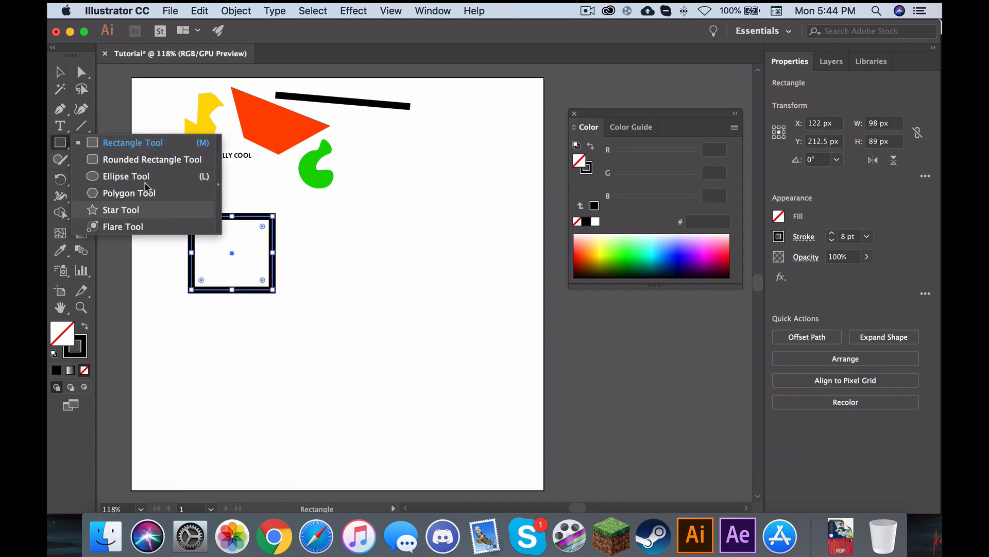
left_click(133, 143)
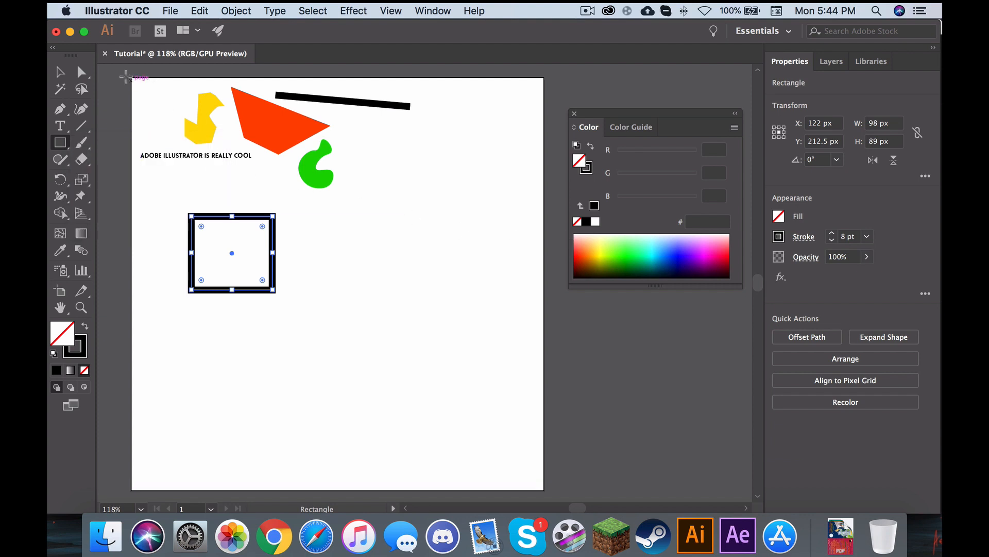
Step: Remove the outlined rectangle's black stroke, fill it with blue 00A0DF, and deselect it
left_click(60, 71)
left_click(82, 348)
left_click(84, 370)
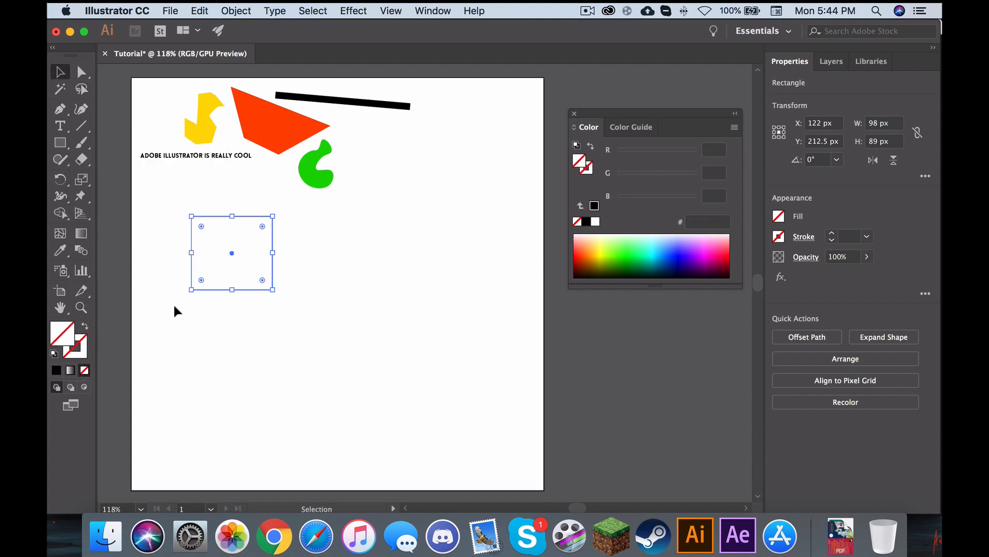
left_click_drag(593, 252, 612, 247)
left_click_drag(668, 261, 662, 251)
left_click(170, 179)
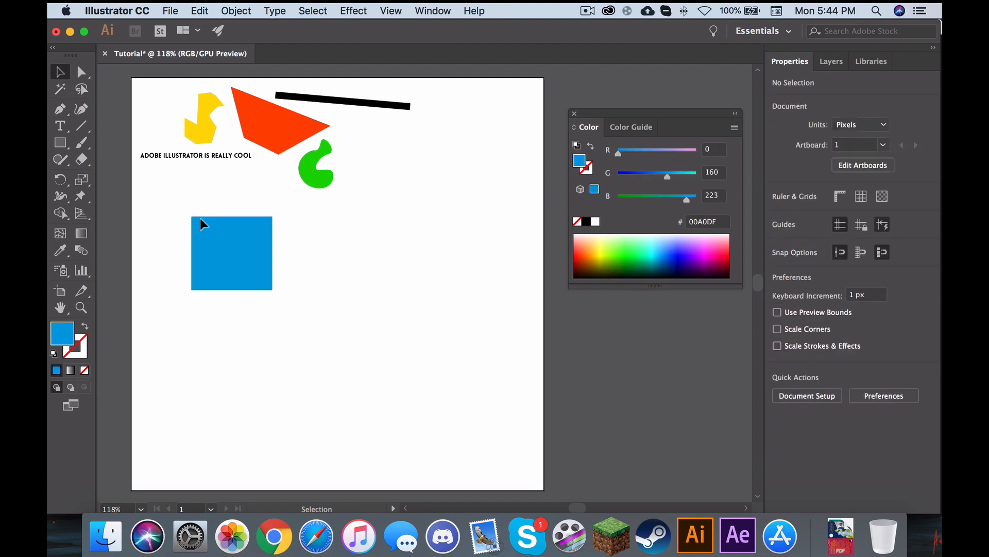
Step: Delete the blue rectangle and draw a blue square and a tall rectangle about 60 x 147 px in its place
mouse_move(211, 265)
left_mouse_down()
mouse_move(190, 237)
mouse_move(208, 270)
left_mouse_up()
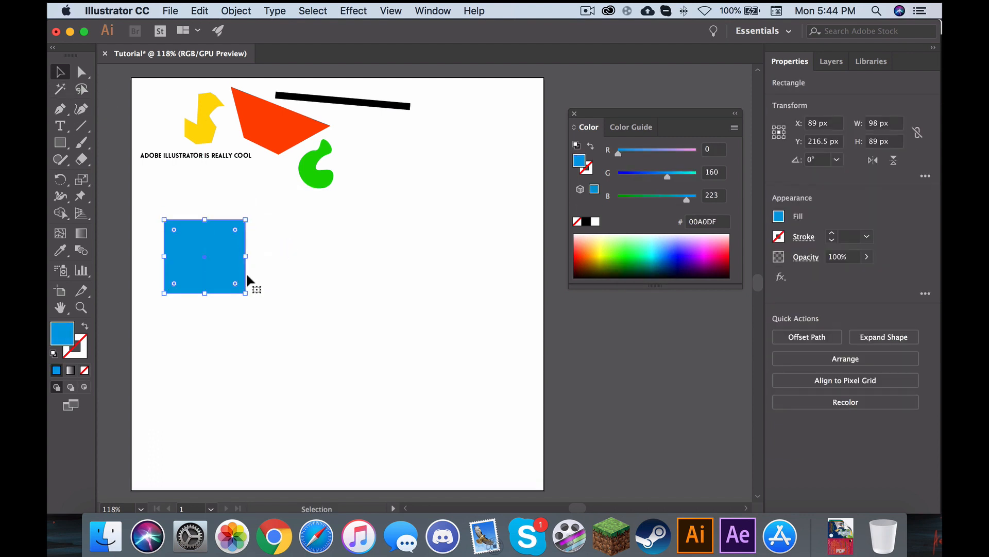
key("Delete")
key("m")
left_click_drag(175, 233, 259, 317)
left_click_drag(275, 226, 324, 347)
Step: Draw two blue rounded rectangles, about 79 x 193 px and 56 x 65 px, to the right of the tall rectangle
left_click(56, 143)
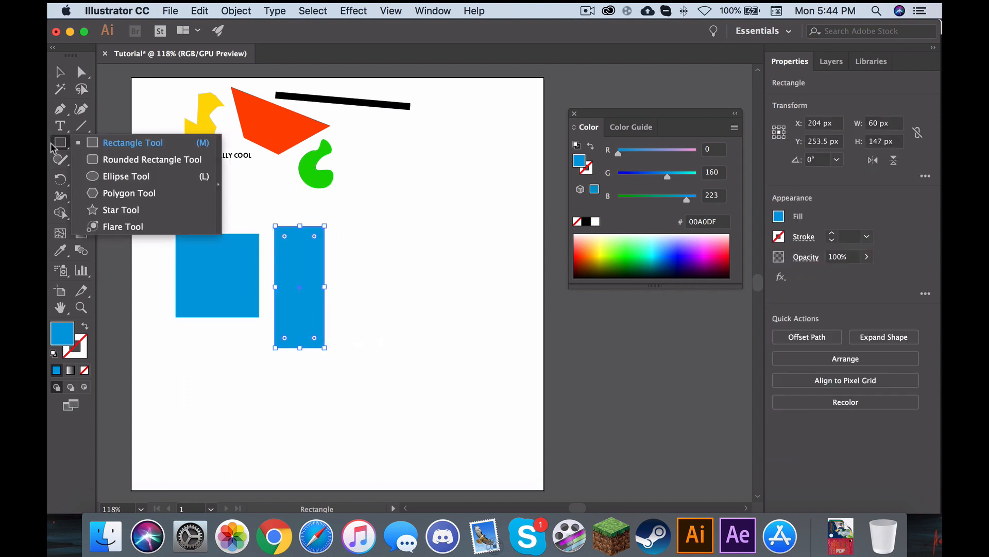
left_click(114, 155)
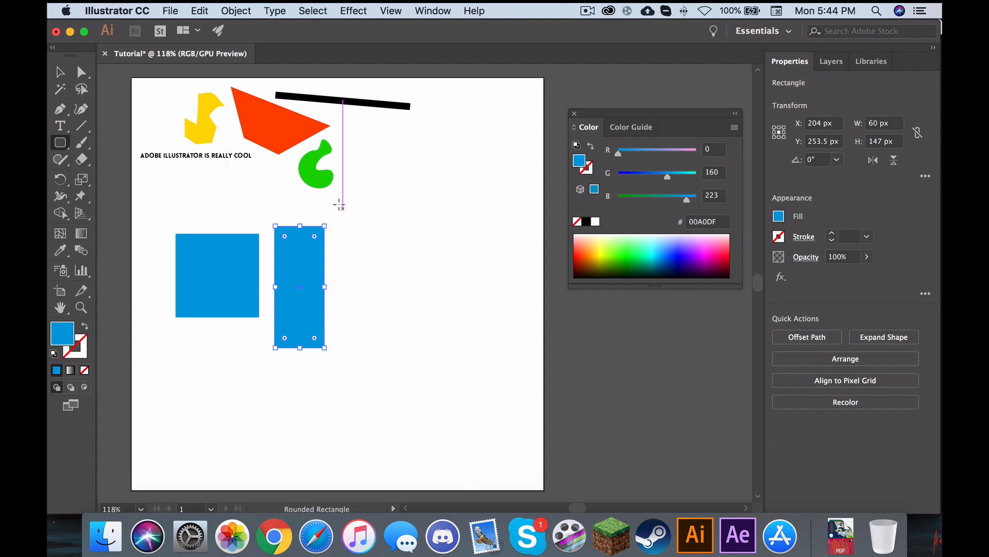
left_click_drag(338, 203, 403, 363)
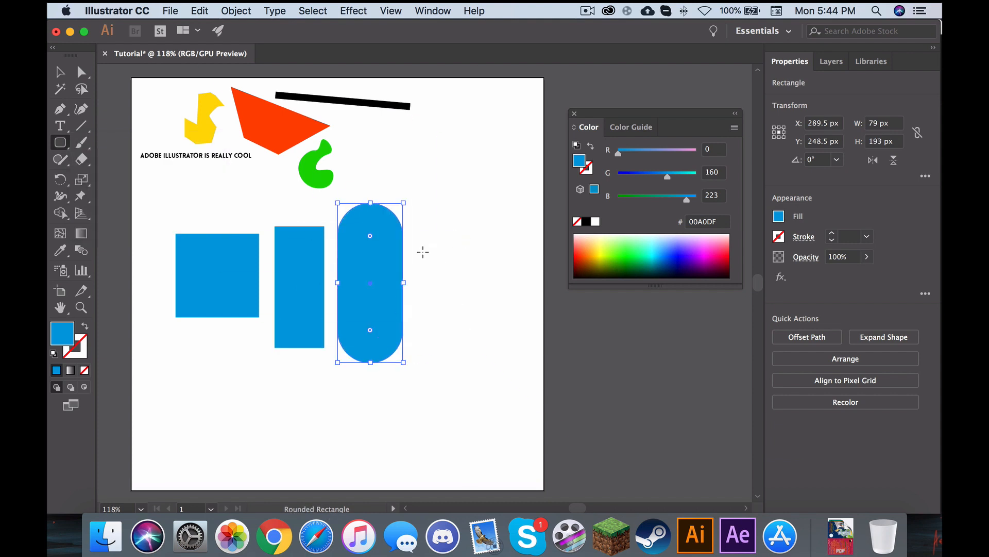
left_click_drag(425, 234, 471, 284)
scroll(467, 301, "right", 3)
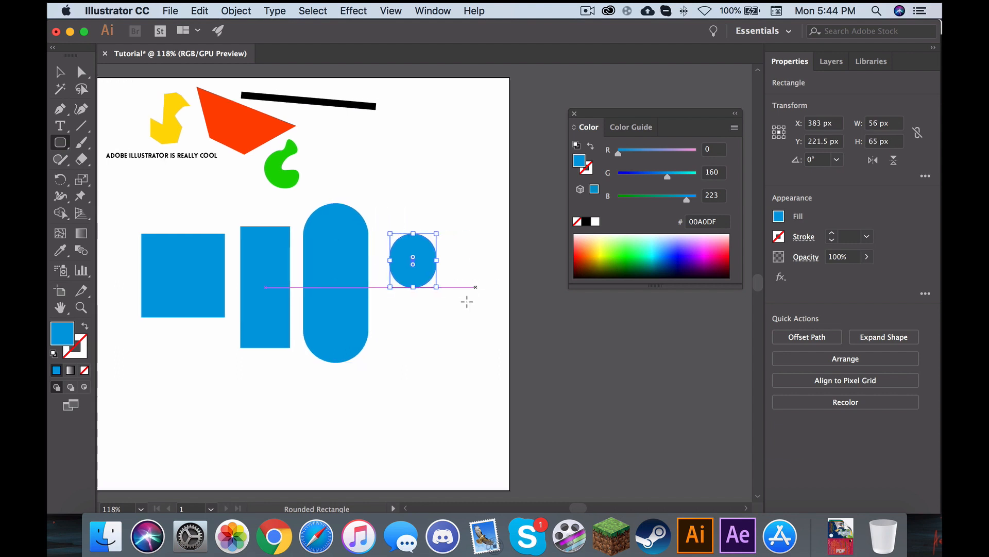
Step: Draw two blue circles, the larger about 123 px wide, and two narrow upright ellipses, the smaller about 41 x 93 px
left_click(61, 143)
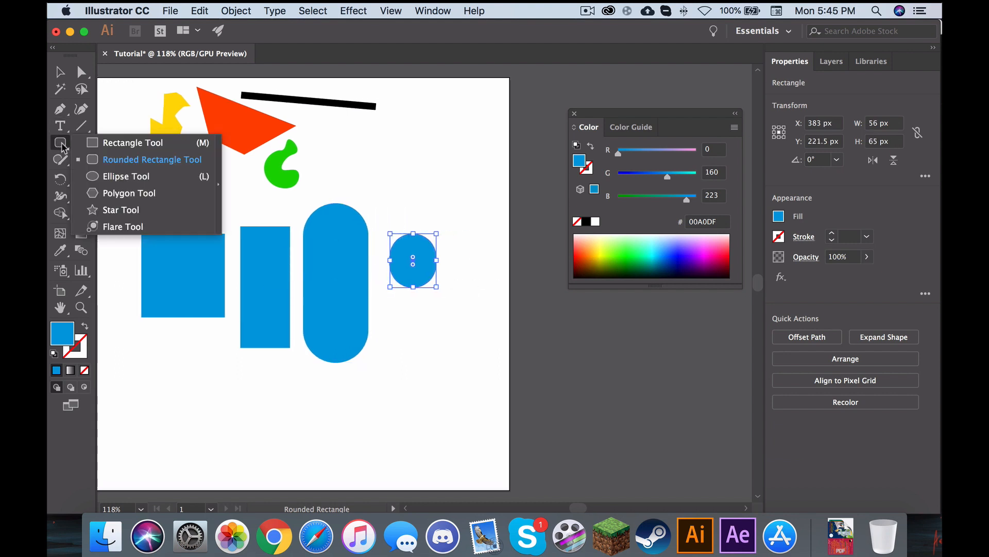
left_click(124, 177)
left_click_drag(380, 157, 429, 206)
left_click_drag(436, 138, 538, 238)
left_click_drag(459, 283, 504, 410)
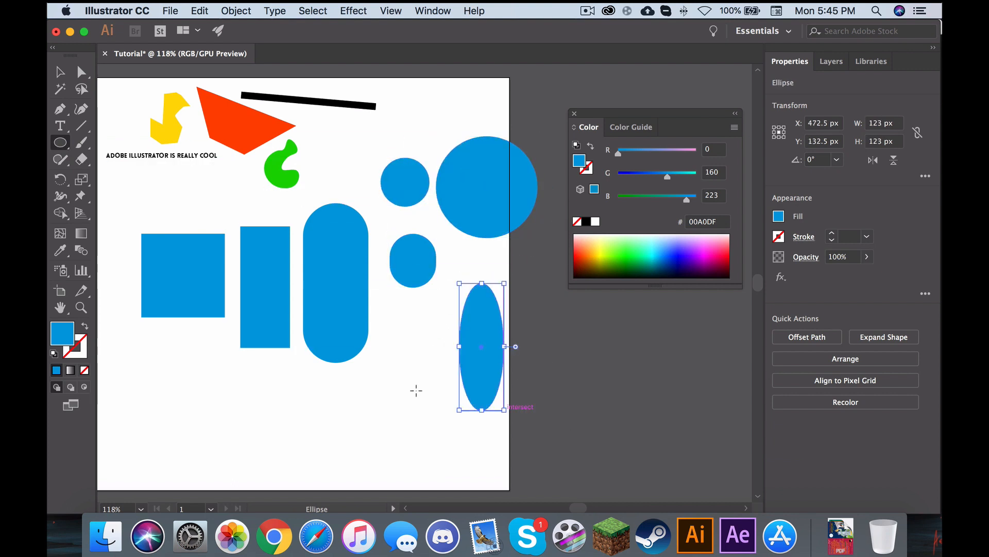
left_click_drag(395, 310, 430, 386)
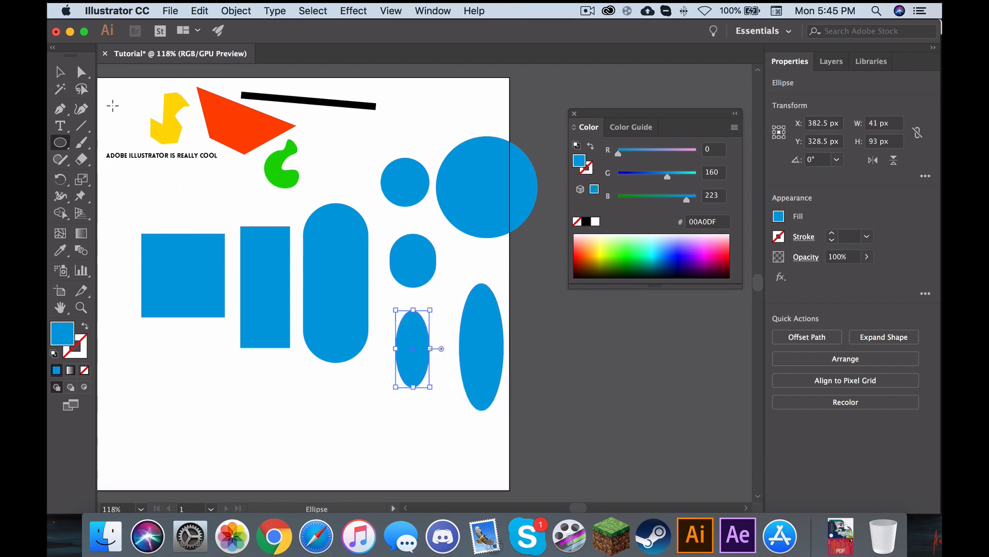
Step: Scale the blue and green shapes together to about half size, move them up, and place the green shape beside the red one
left_click(60, 72)
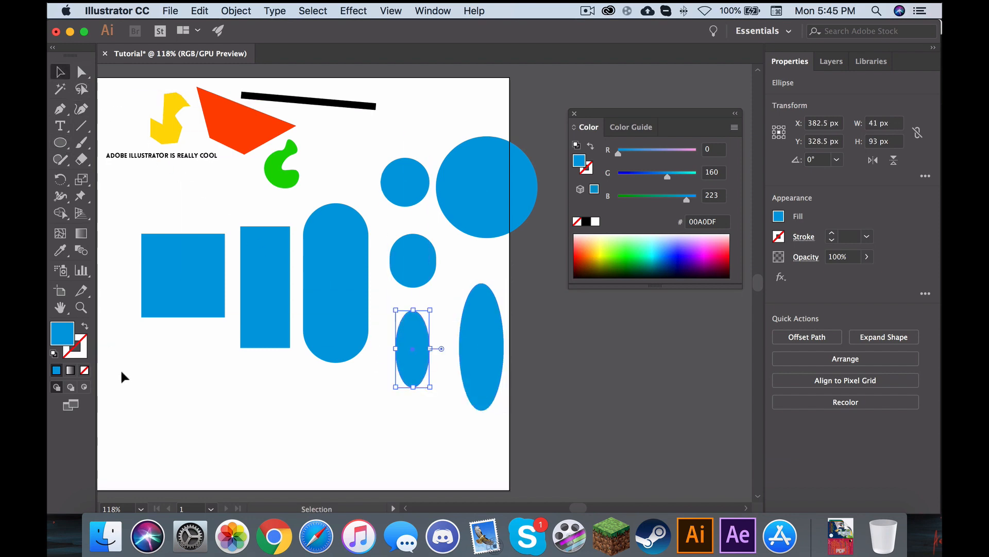
left_click_drag(139, 368, 517, 187)
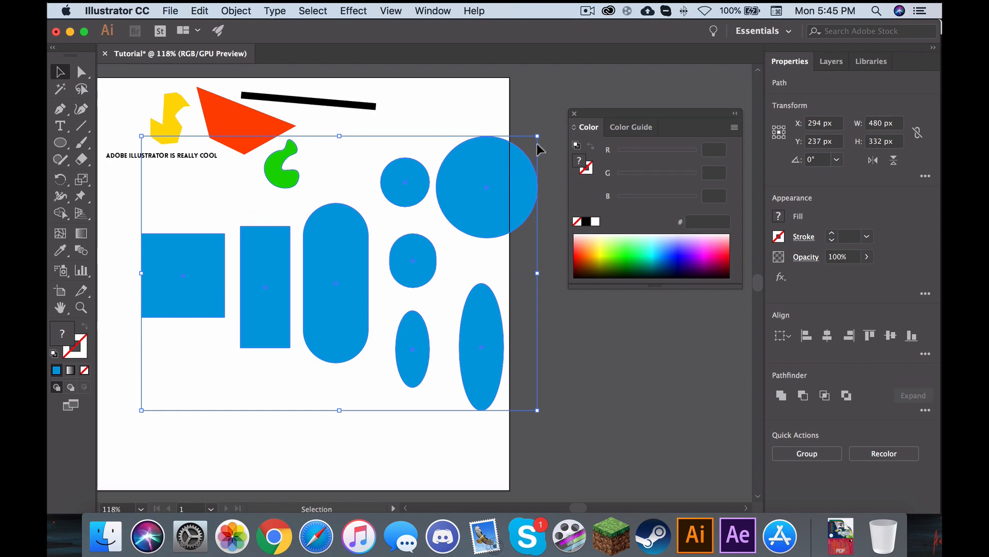
left_click_drag(539, 149, 337, 289)
left_click_drag(377, 253, 449, 134)
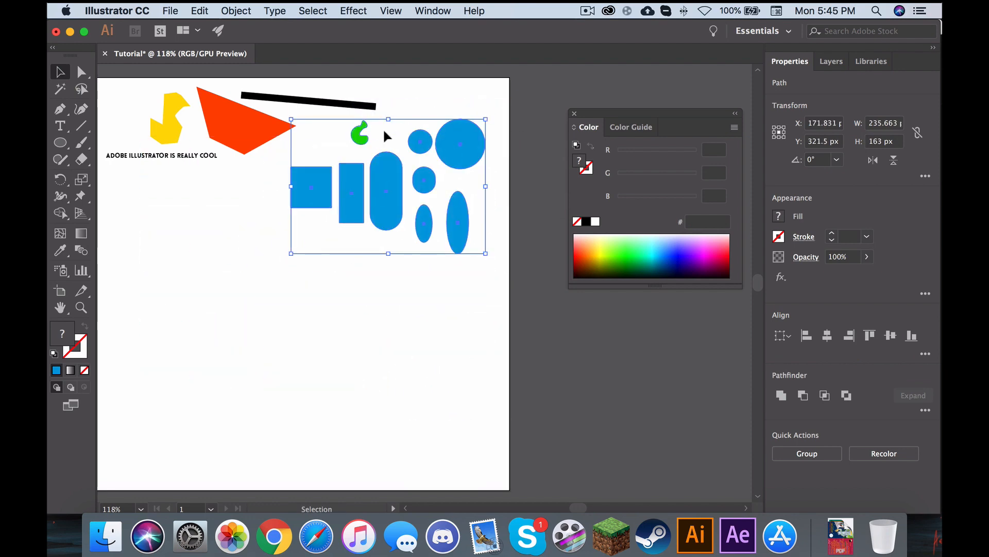
left_click(411, 107)
left_click_drag(360, 133, 318, 127)
left_click(427, 158)
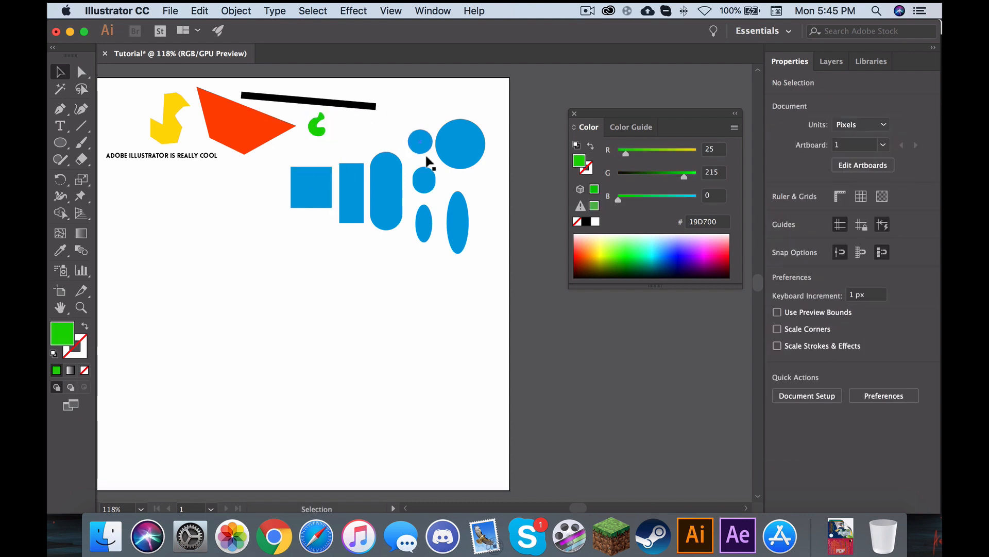
Step: Create a green hexagon with a 50 px radius and 6 sides in the empty area below the shapes
left_click(66, 137)
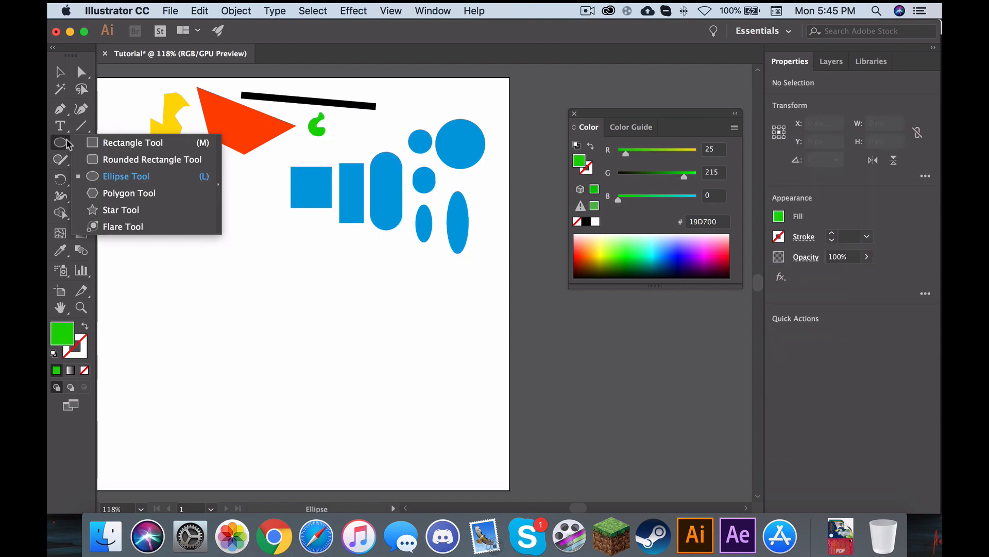
left_click(125, 196)
left_click(224, 296)
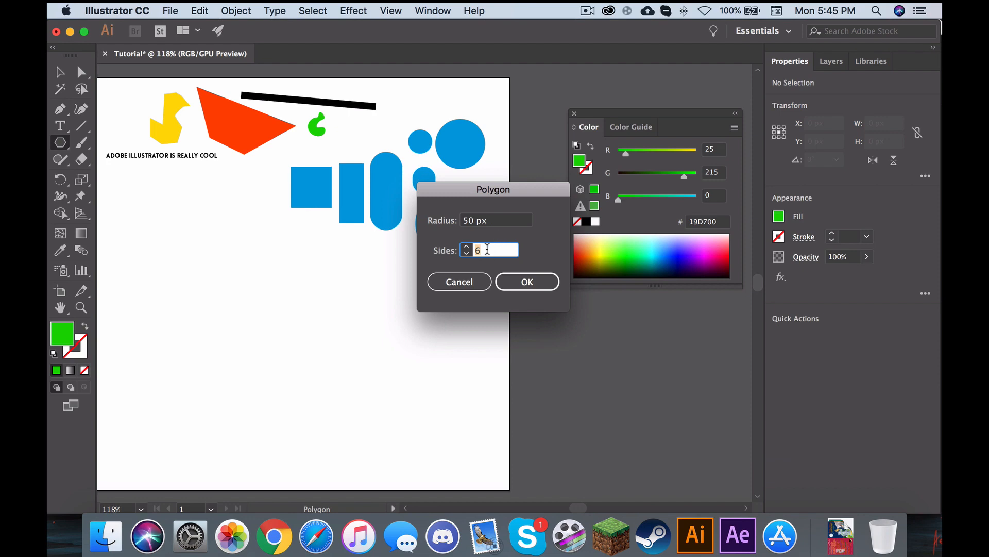
left_click(459, 281)
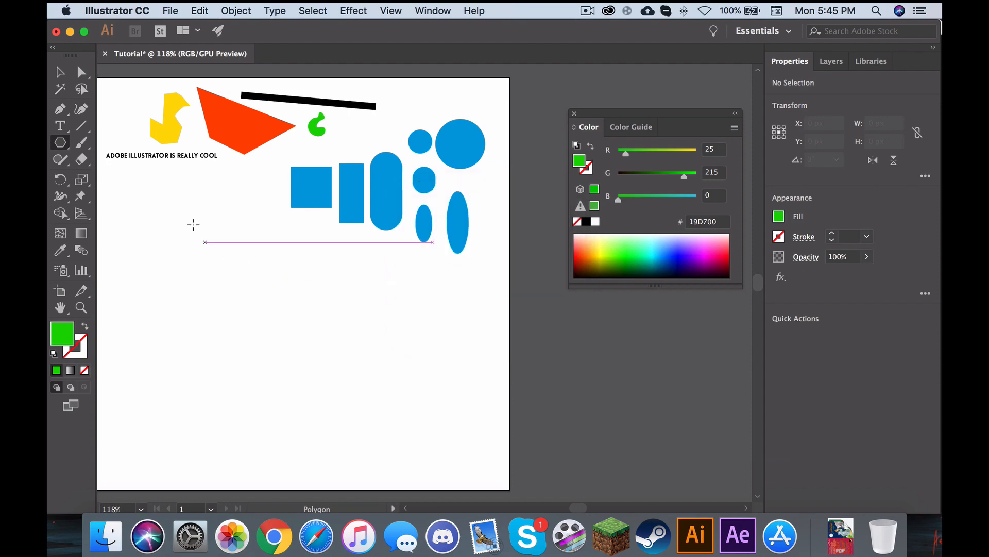
left_click(197, 284)
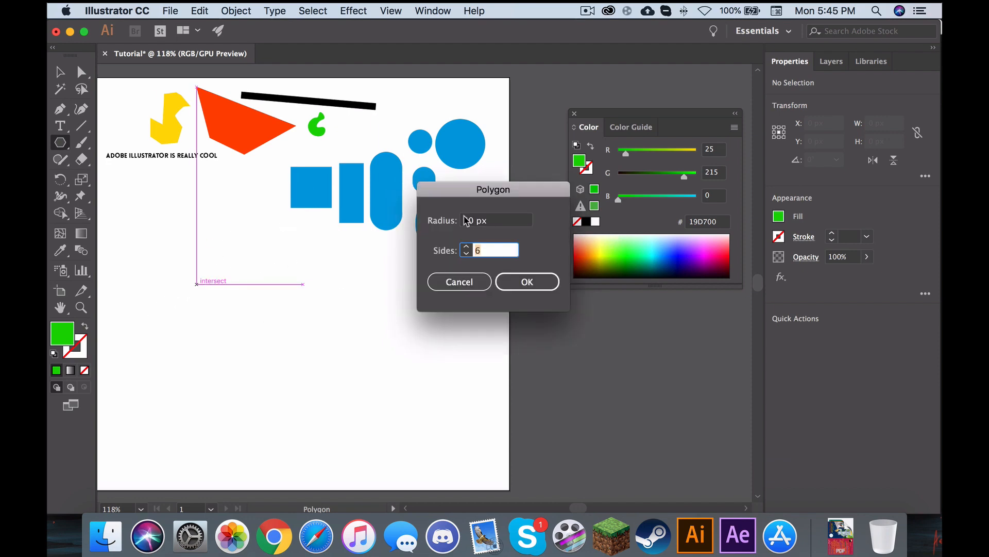
left_click(491, 221)
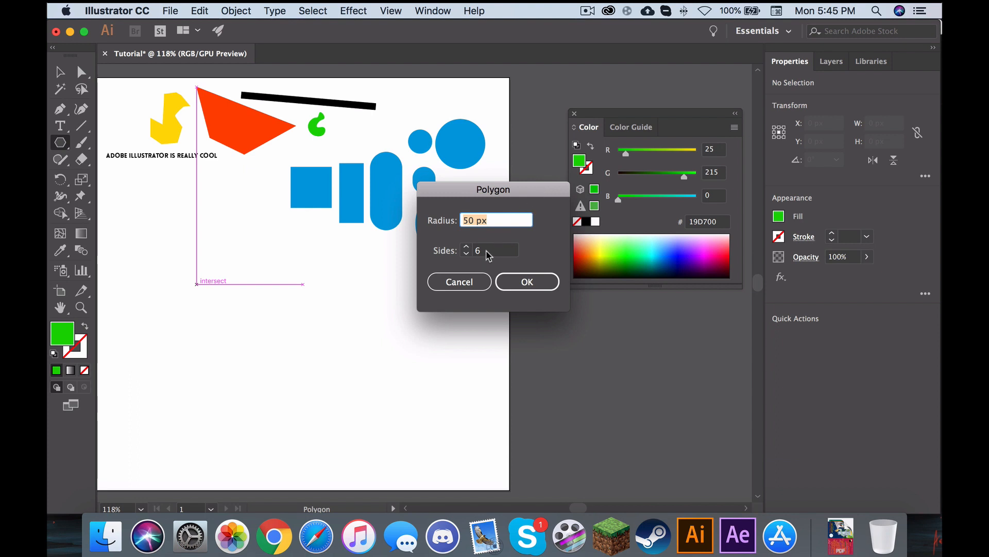
left_click(524, 284)
Step: Move the green hexagon to the right and shrink it proportionally to about 72 x 62 px
key("v")
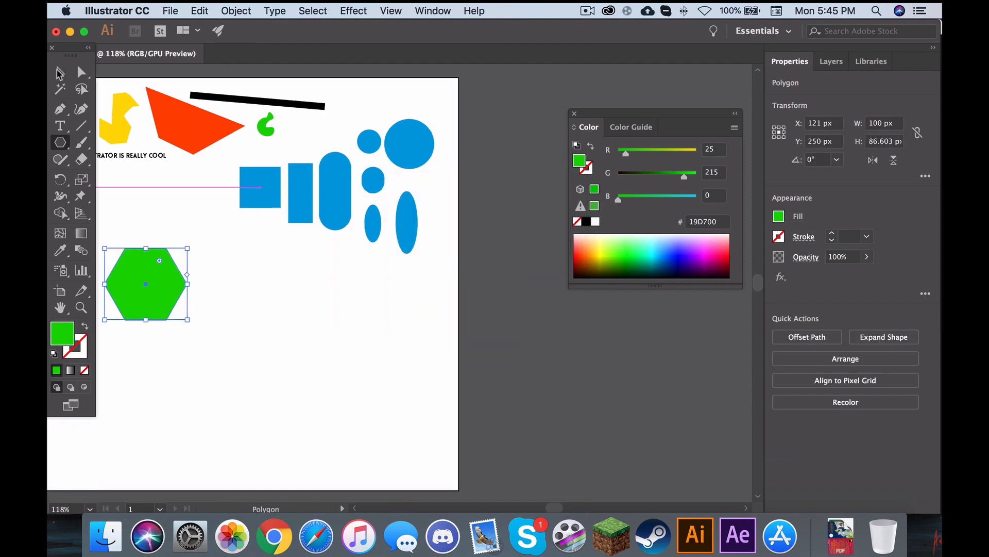
left_click_drag(165, 258, 248, 263)
left_click(285, 300)
left_click(260, 284)
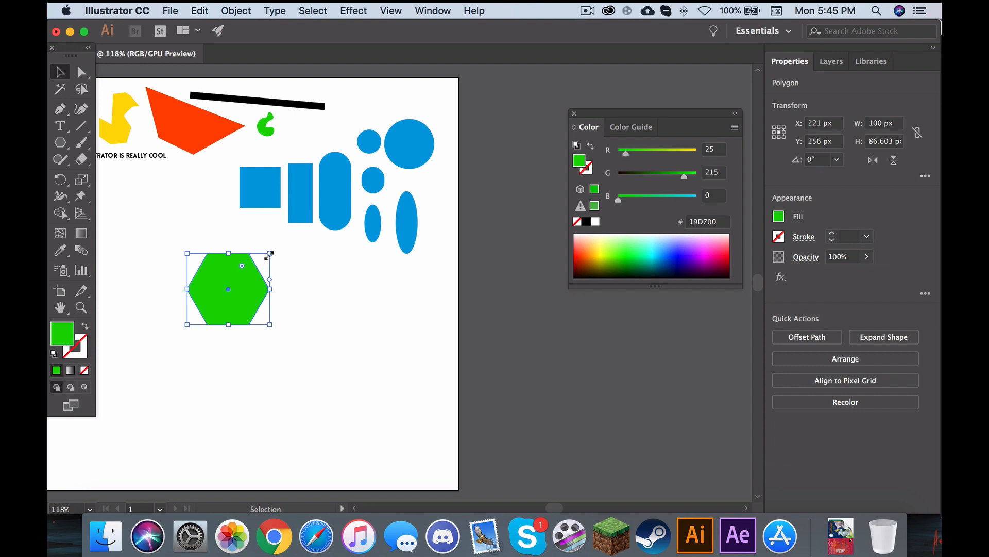
left_click_drag(269, 254, 247, 274)
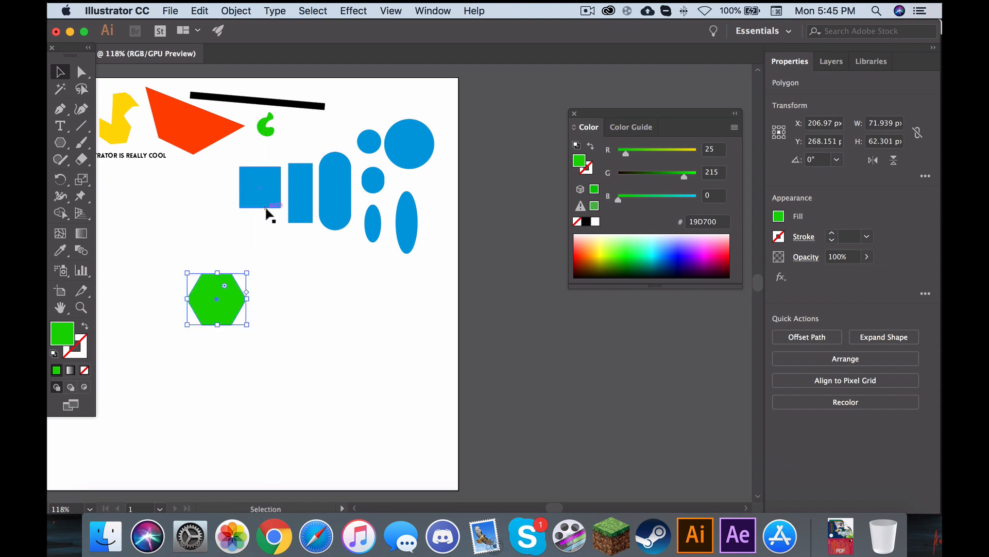
Step: Give the hexagon the tall rectangle's blue with the Eyedropper, place it above the circles beside the black line, and deselect it
key("i")
left_click(303, 179)
key("v")
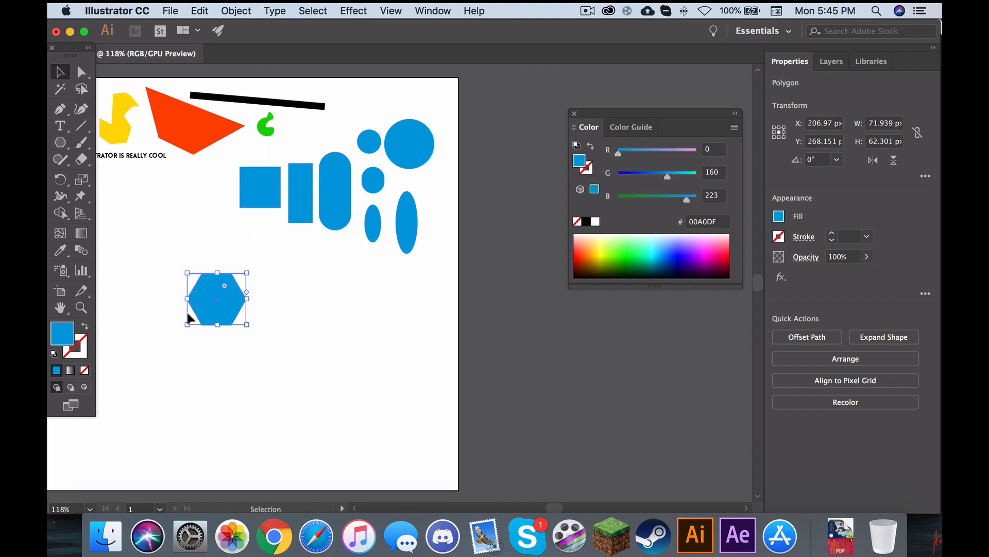
left_click_drag(216, 304, 355, 113)
left_click(383, 97)
left_click(370, 110)
left_click(390, 81)
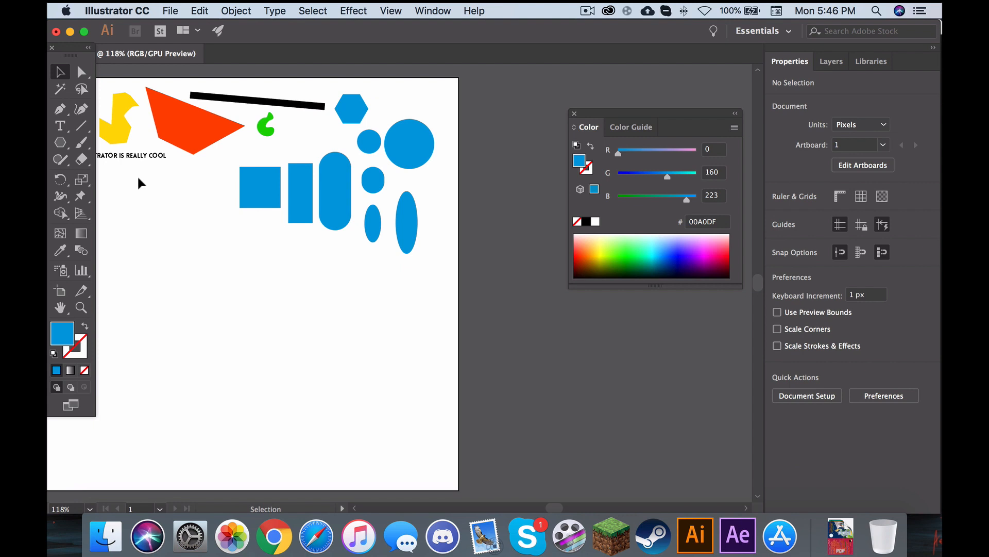
Step: Draw a blue five-pointed star with an outer radius of about 61 px below the shapes and deselect it
left_click(60, 141)
left_click_drag(61, 141, 124, 213)
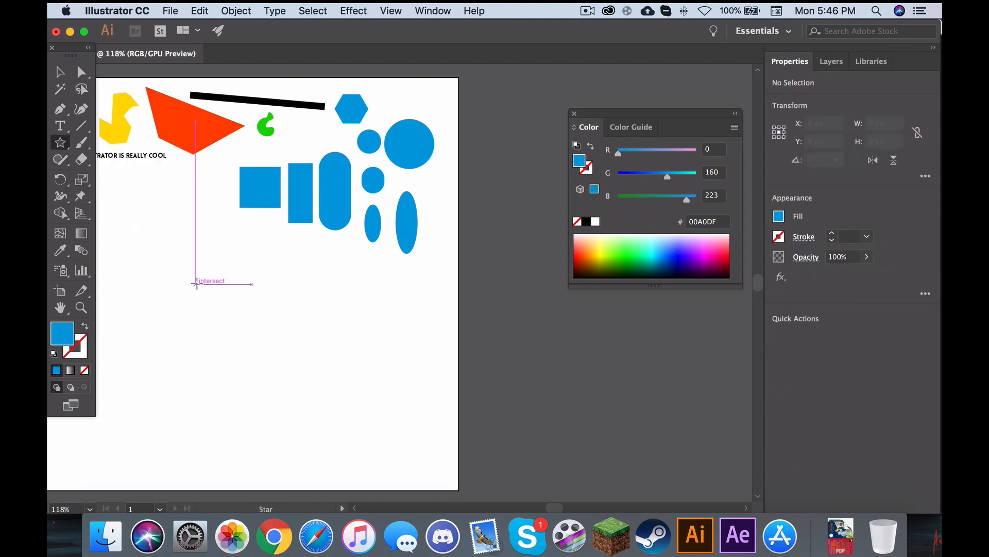
left_click_drag(199, 280, 223, 325)
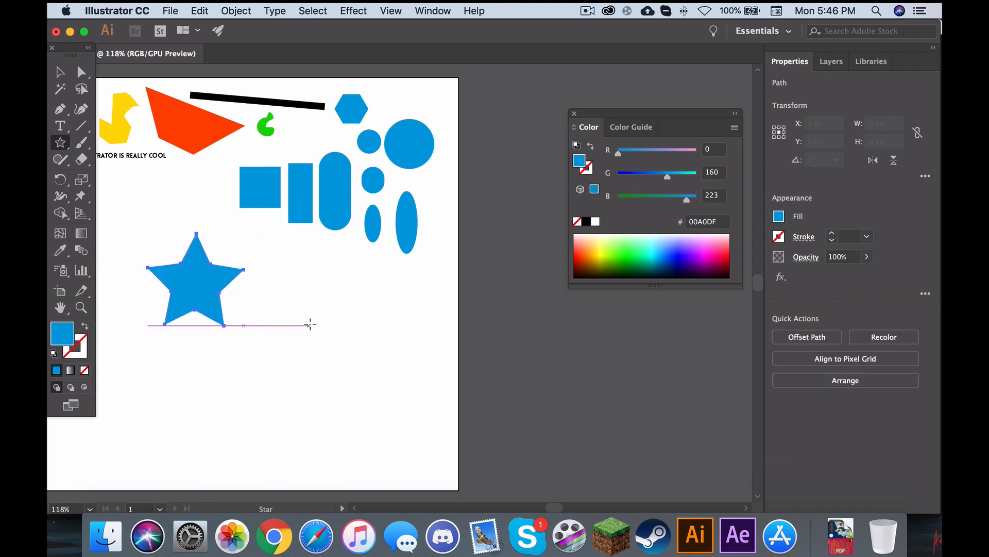
left_click(60, 69)
left_click(241, 84)
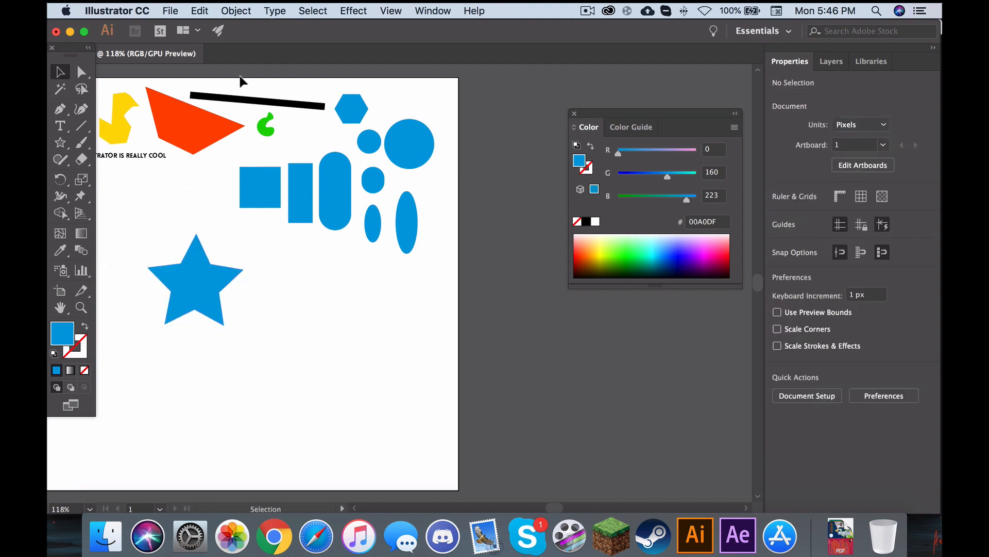
Step: Create a second star with 15 points, radius 1 of 61.1542 px and radius 2 of 30.5771 px beside the first
scroll(240, 85, "left", 3)
left_click(63, 145)
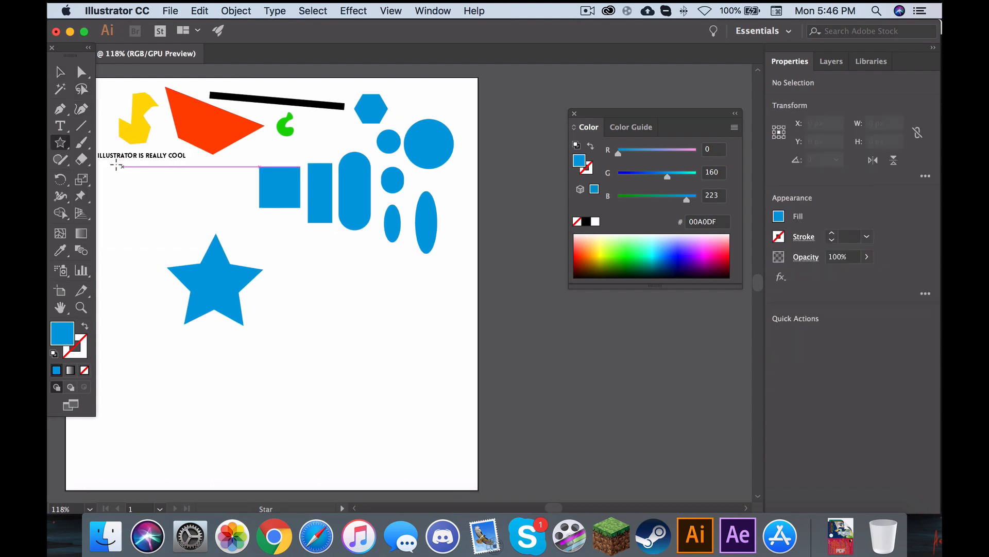
left_click(64, 148)
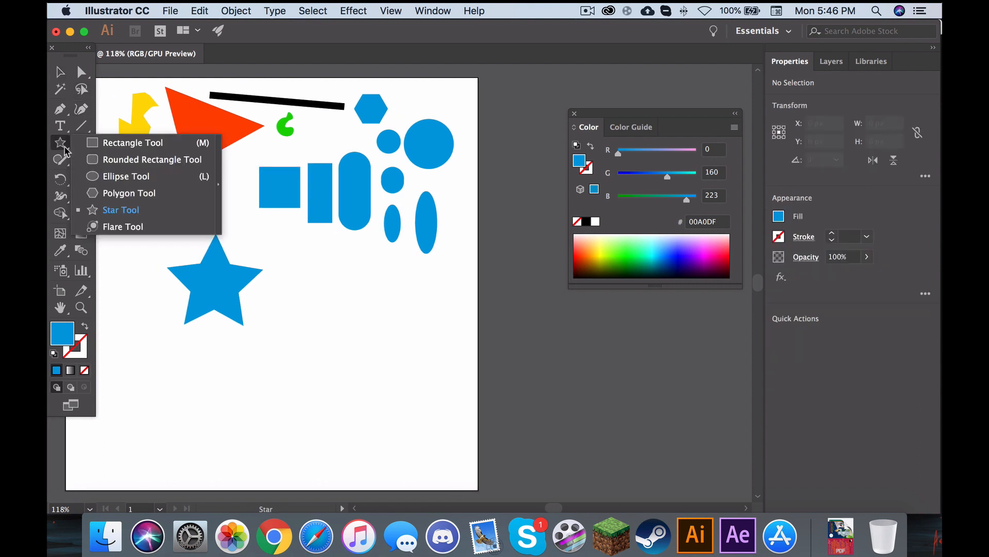
left_click(108, 208)
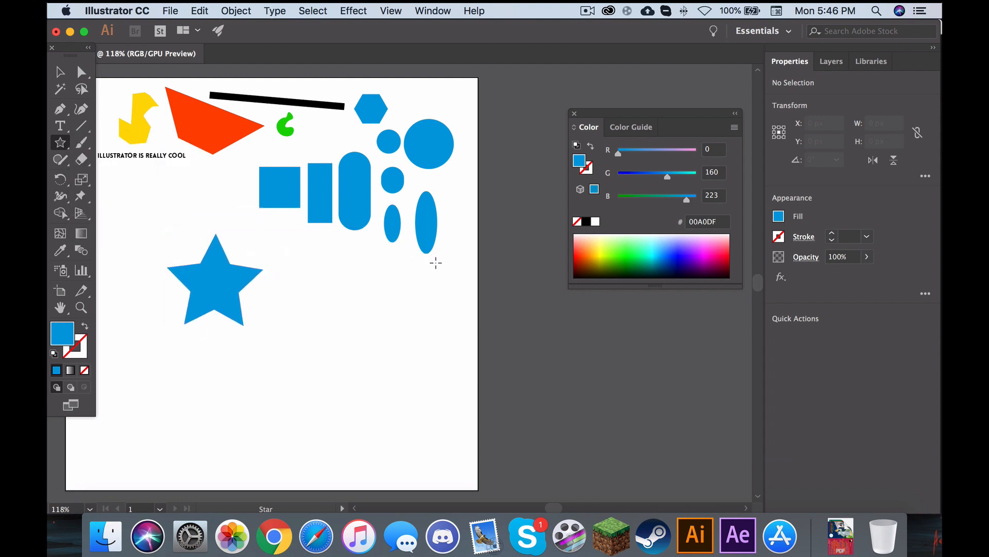
left_click(393, 300)
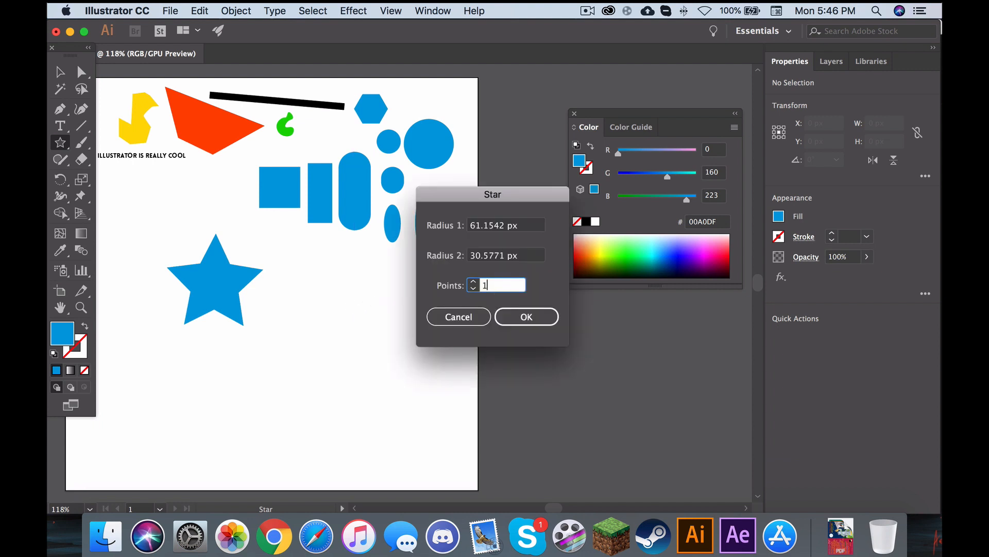
left_click(542, 317)
Step: Move the 15-pointed star closer to the five-pointed star, and shift the five-pointed star up and slightly left
key("v")
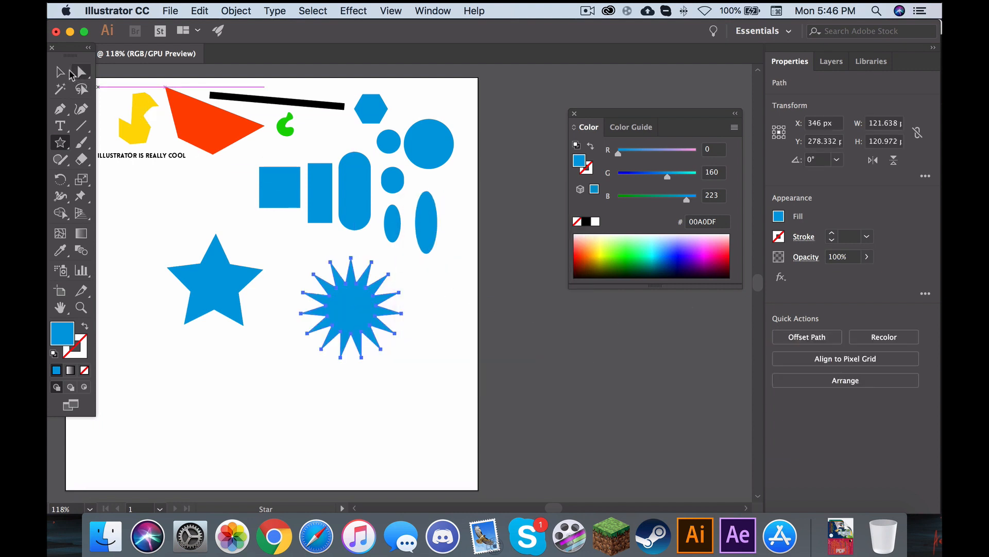
left_click(427, 365)
left_click_drag(396, 333, 367, 338)
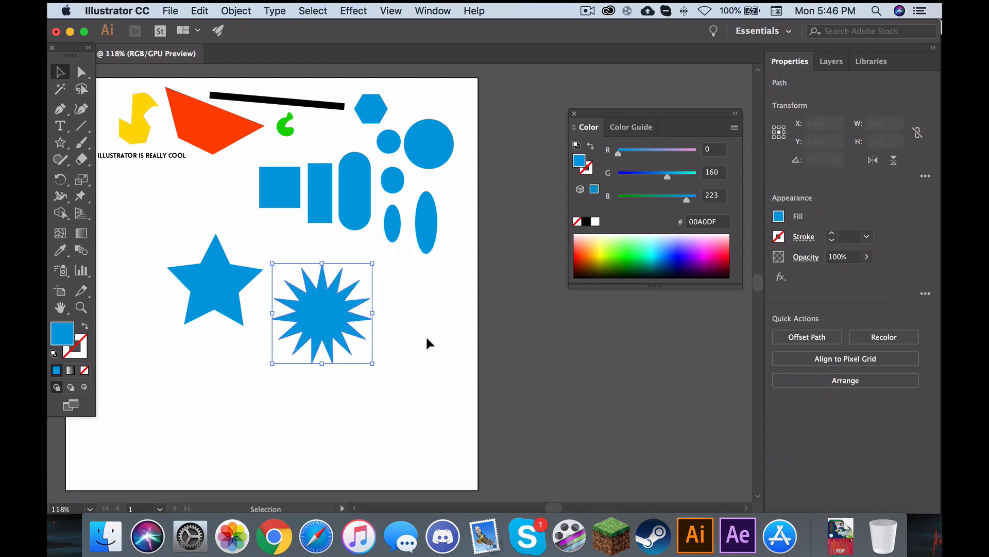
left_click(426, 335)
left_click(334, 328)
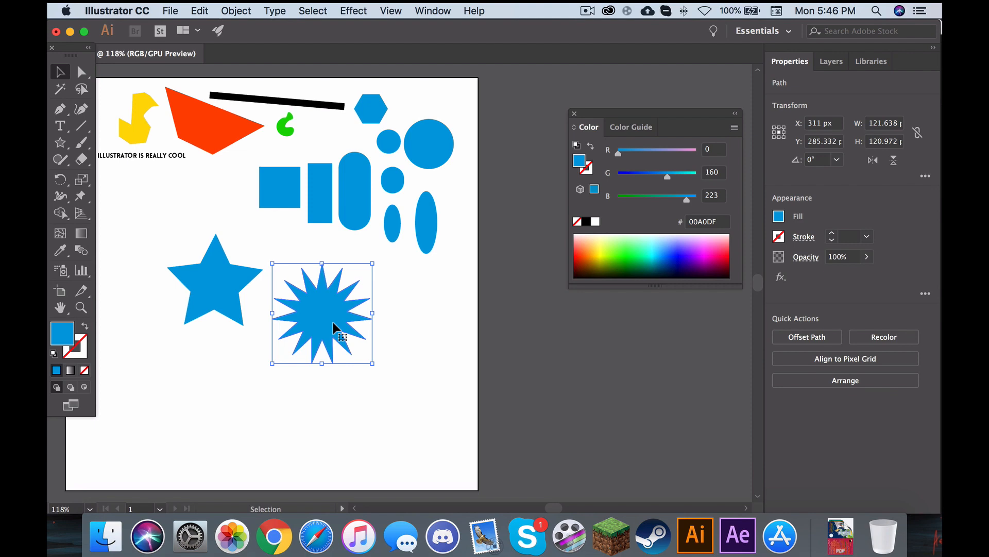
left_click(402, 318)
left_click_drag(212, 277, 199, 249)
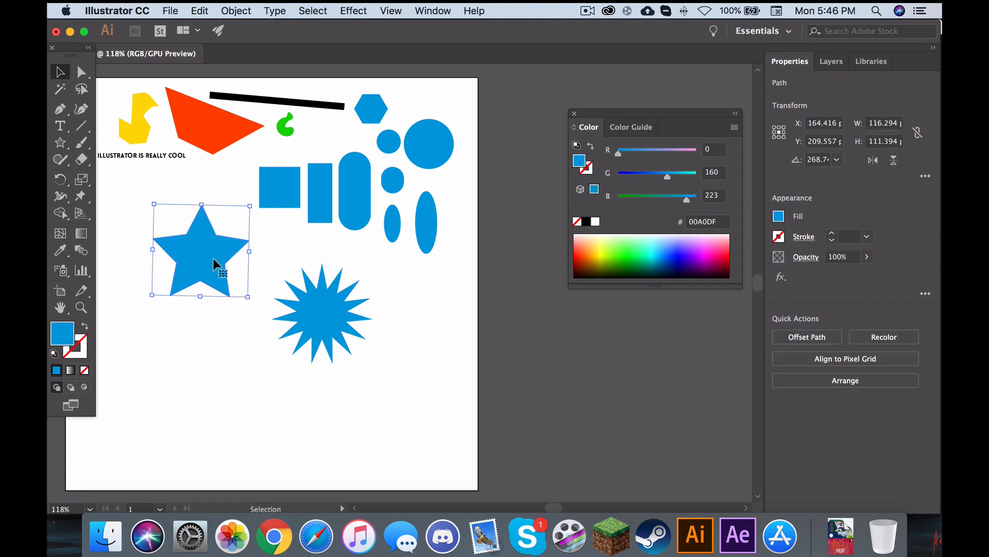
Step: Move both stars closer to the other shapes, and shrink all the artwork to about 230 x 155 px near the artboard's upper-right corner
left_click_drag(212, 259, 245, 240)
left_click(318, 303)
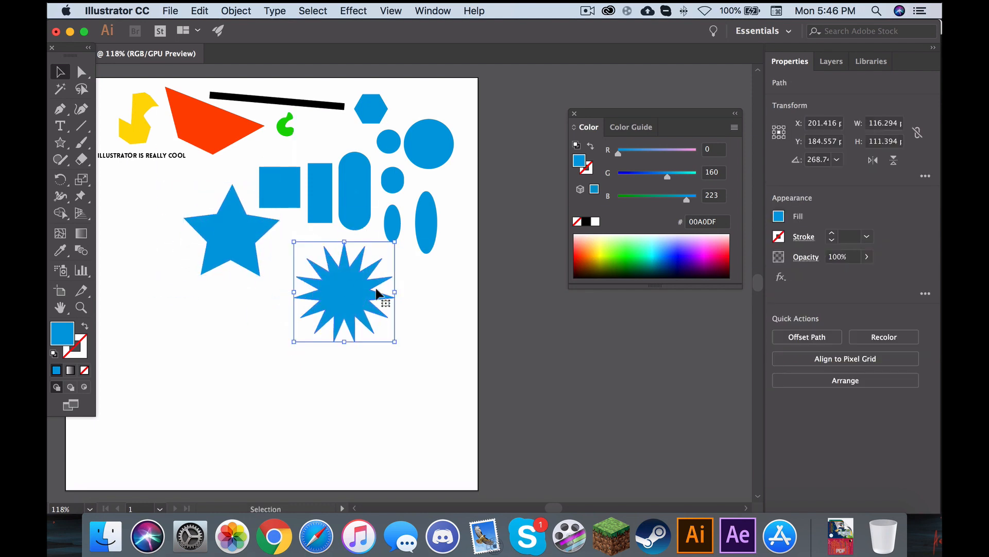
left_click_drag(183, 334, 455, 112)
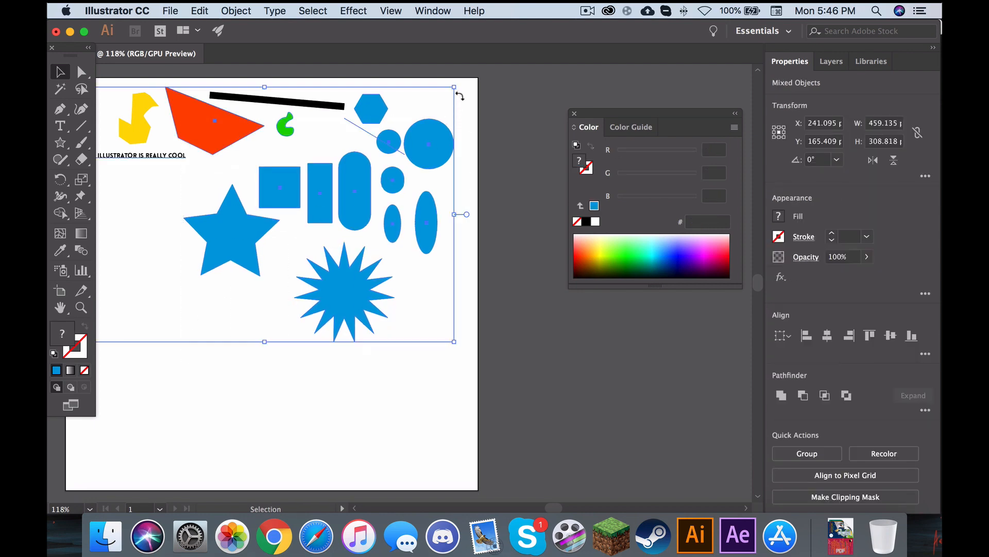
left_click(506, 314)
key("super+a")
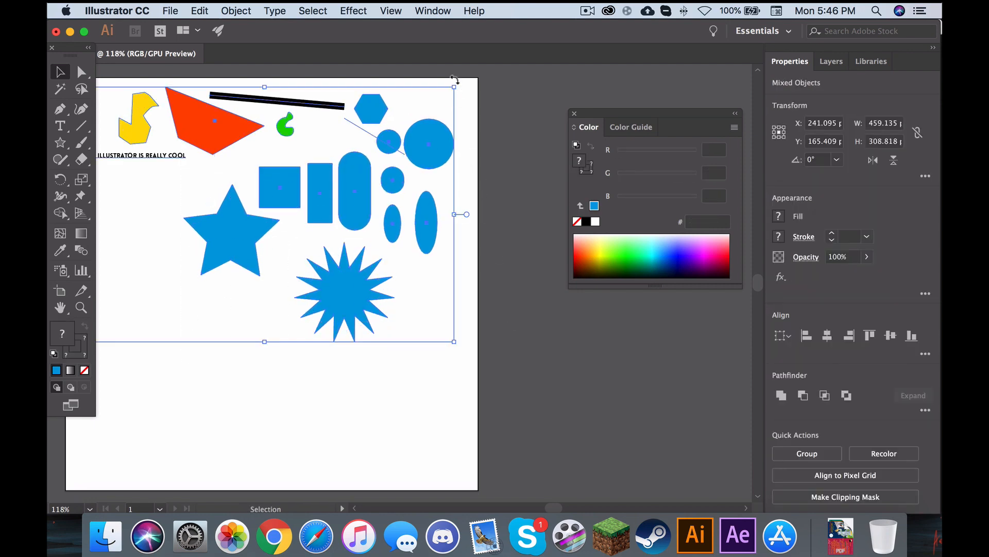
left_click_drag(454, 85, 442, 115)
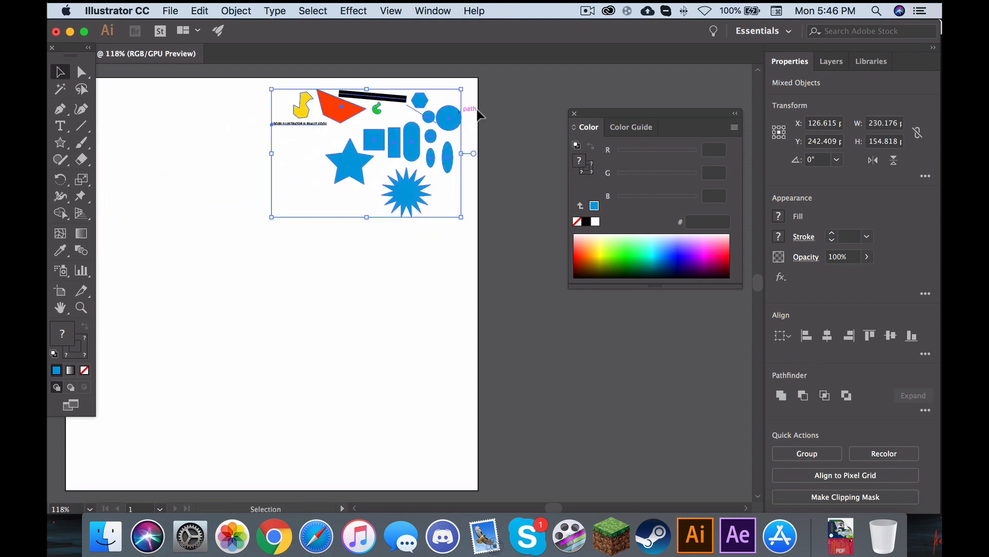
left_click(459, 139)
scroll(459, 142, "left", 2)
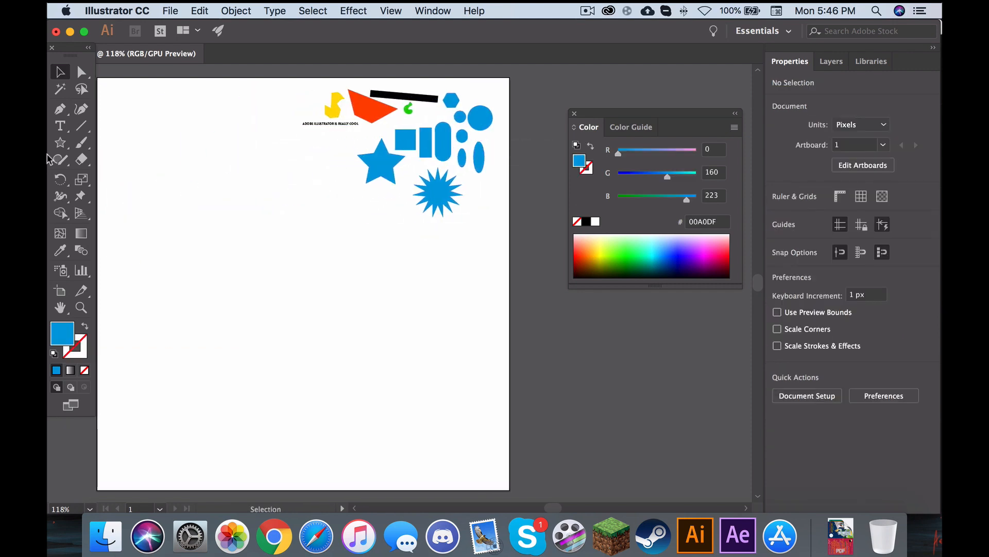
Step: Try a few freehand strokes with the Paintbrush in the empty area of the artboard and undo them
left_click(80, 143)
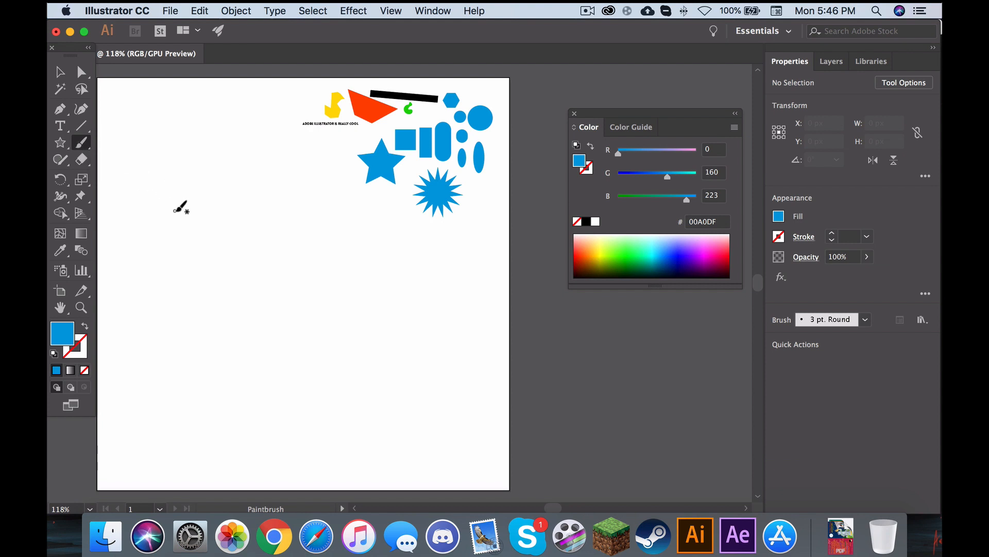
mouse_move(180, 223)
left_mouse_down()
mouse_move(256, 215)
mouse_move(258, 155)
left_mouse_up()
left_click_drag(297, 232, 235, 360)
key("super+z")
key("super+z")
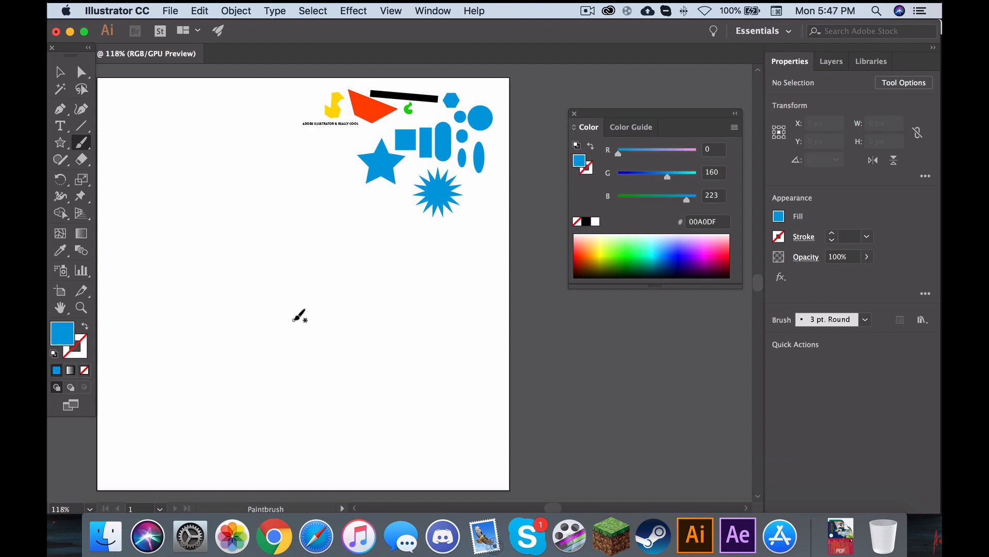
mouse_move(294, 320)
left_mouse_down()
mouse_move(358, 361)
mouse_move(363, 391)
mouse_move(410, 394)
left_mouse_up()
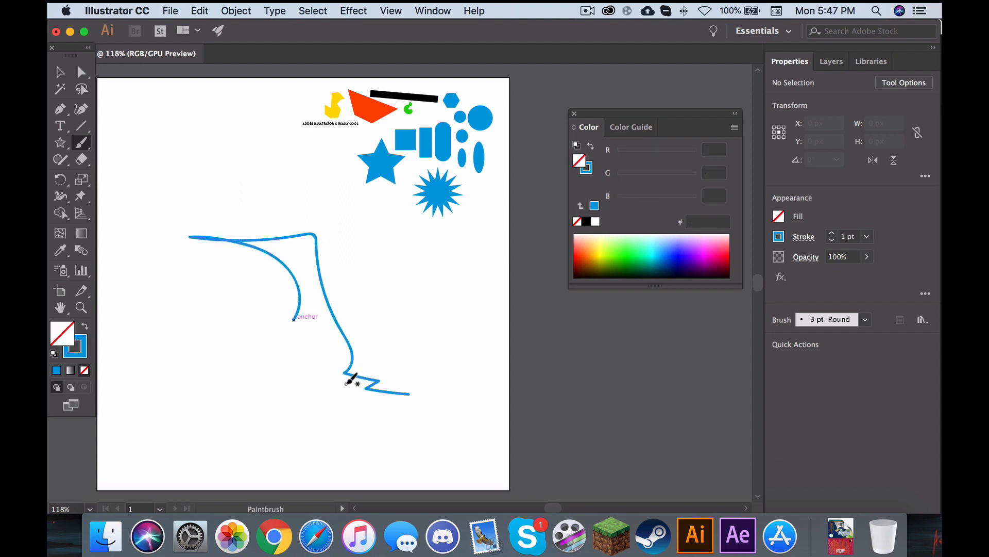
key("super+z")
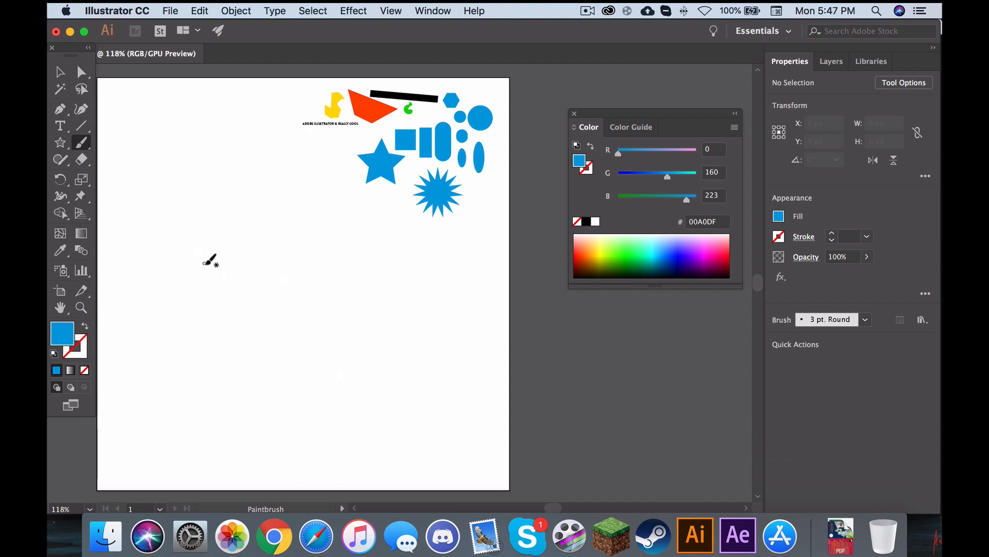
Step: Paint three long curved blue strokes and a small smiley face with the Paintbrush in the empty area
left_click_drag(204, 262, 380, 332)
mouse_move(324, 270)
left_mouse_down()
mouse_move(243, 184)
mouse_move(184, 226)
left_mouse_up()
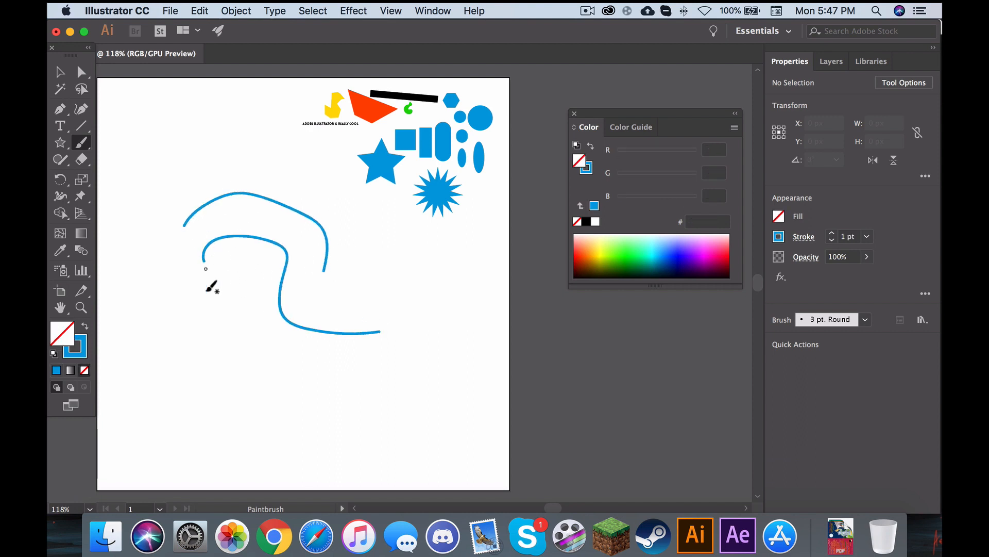
left_click_drag(204, 317, 382, 434)
left_click_drag(392, 339, 472, 347)
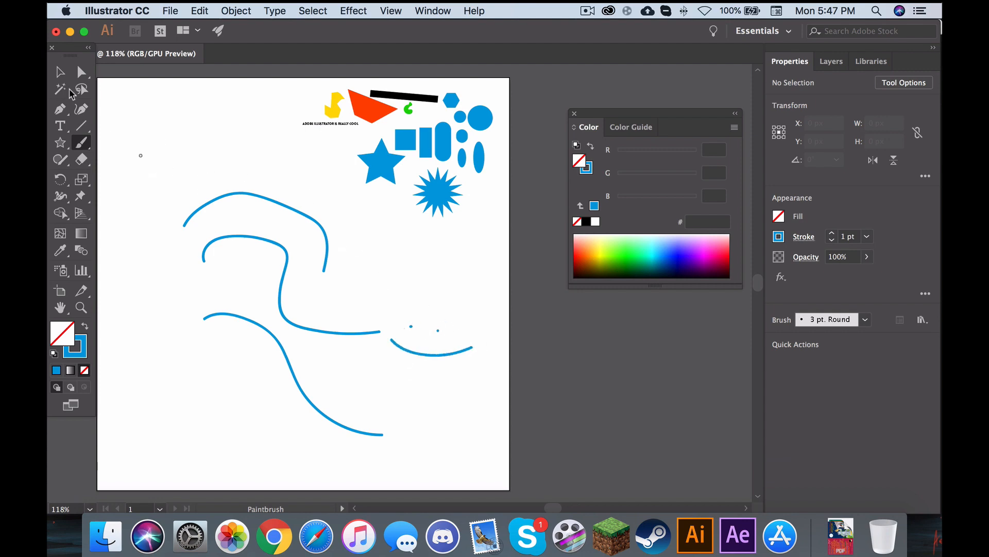
Step: Delete the three curved Paintbrush strokes and the smiley face
left_click(69, 75)
left_click_drag(146, 157, 236, 322)
key("Delete")
left_click_drag(219, 415, 289, 370)
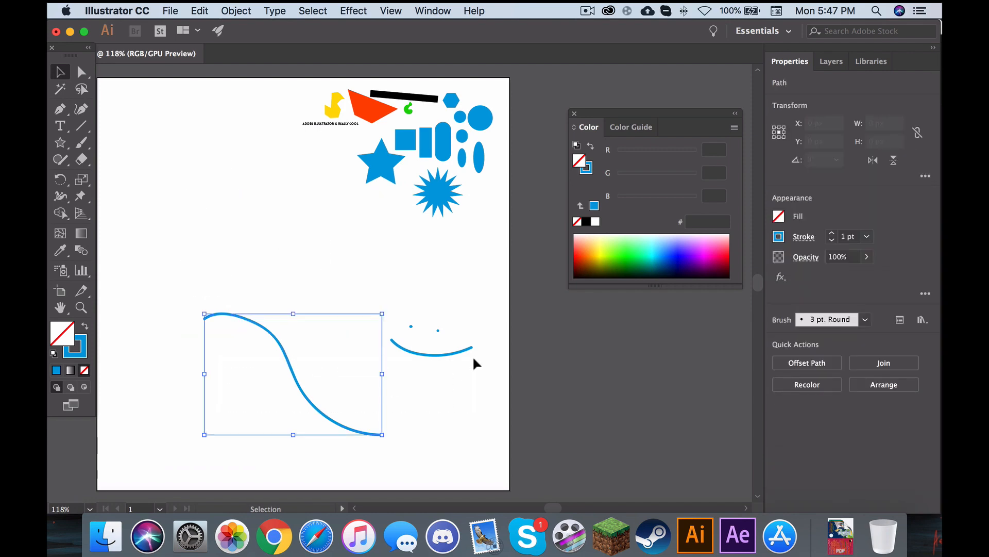
key("Delete")
left_click_drag(473, 360, 372, 300)
key("Delete")
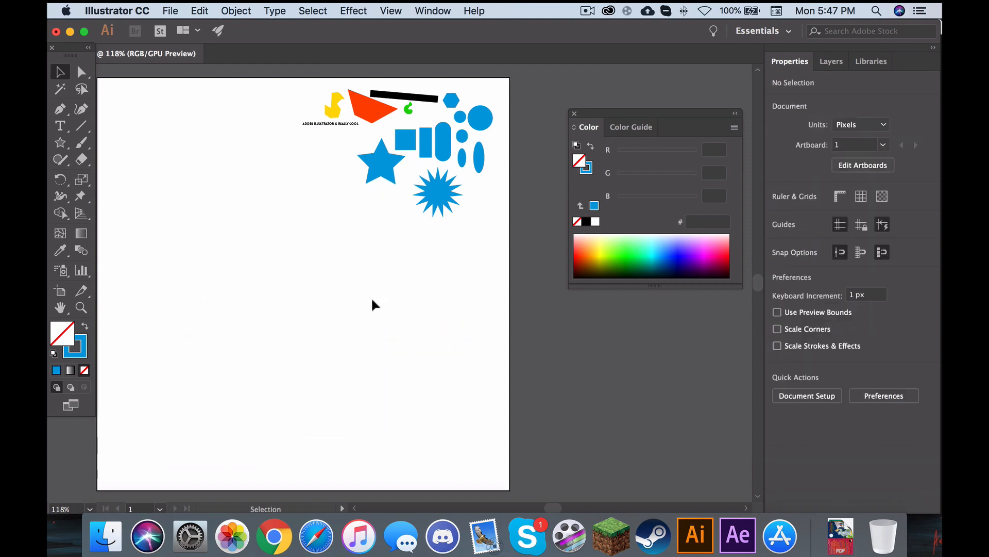
Step: Paint two crossing strokes in the empty area and two leg-like strokes down from the five-pointed star with the Blob Brush
left_click_drag(88, 149, 137, 157)
left_click_drag(206, 213, 297, 281)
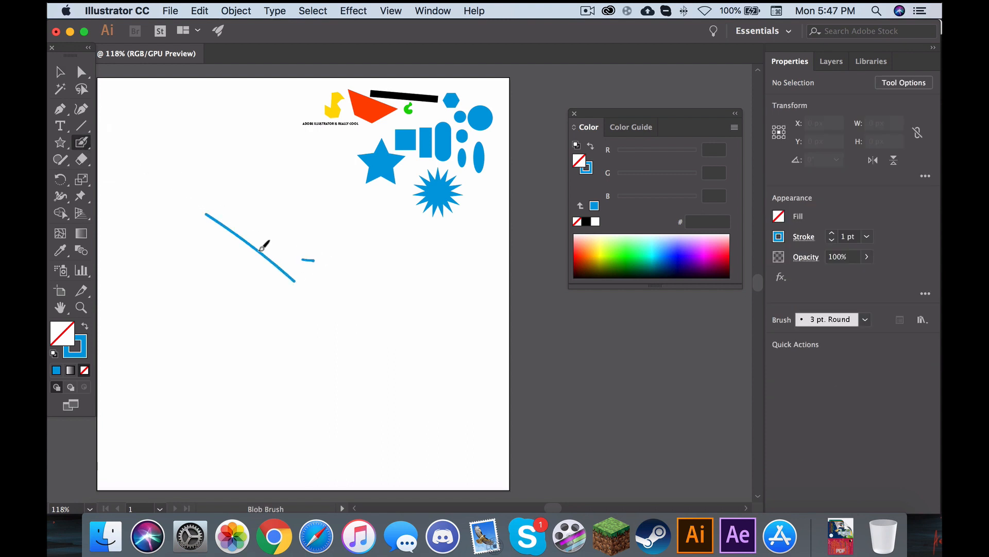
left_click_drag(262, 249, 206, 240)
left_click_drag(388, 177, 389, 215)
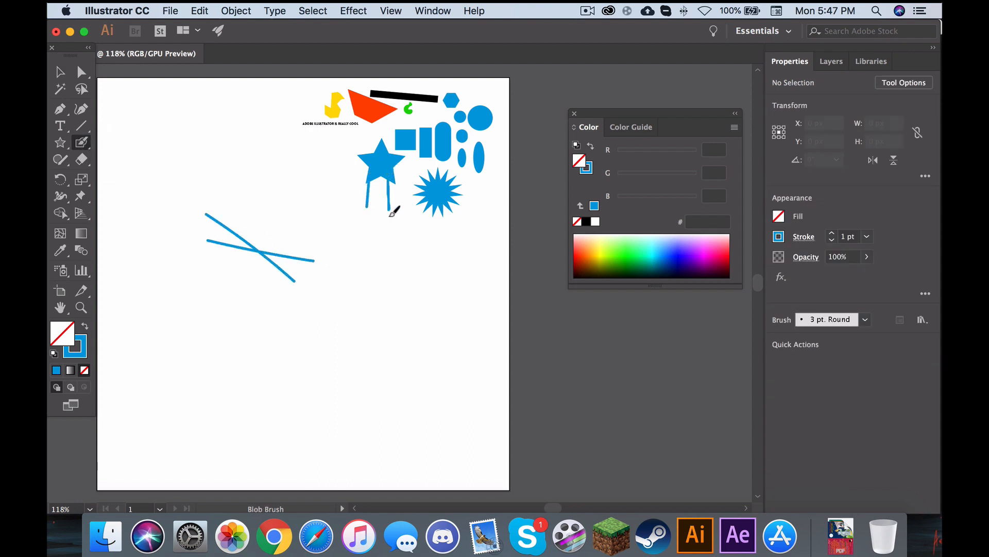
Step: Rotate the five-pointed star with its legs about 39.6° counterclockwise and place it beside the 15-pointed star
left_click(60, 73)
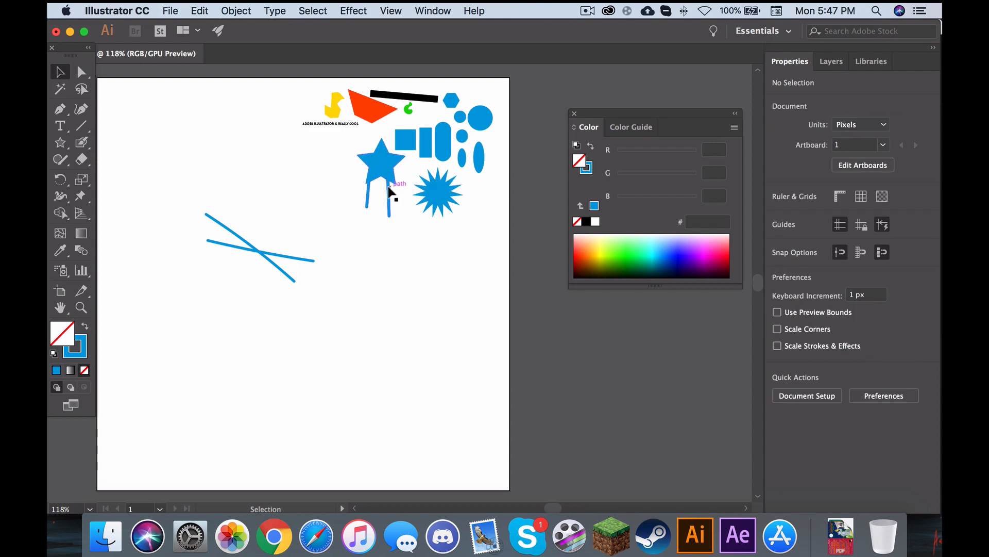
left_click_drag(390, 184, 333, 178)
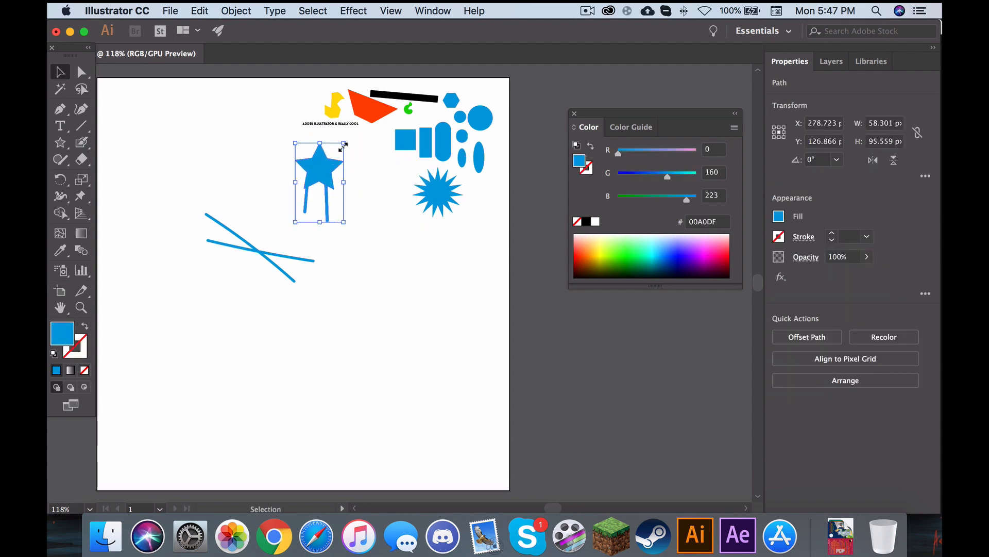
left_click_drag(348, 138, 313, 136)
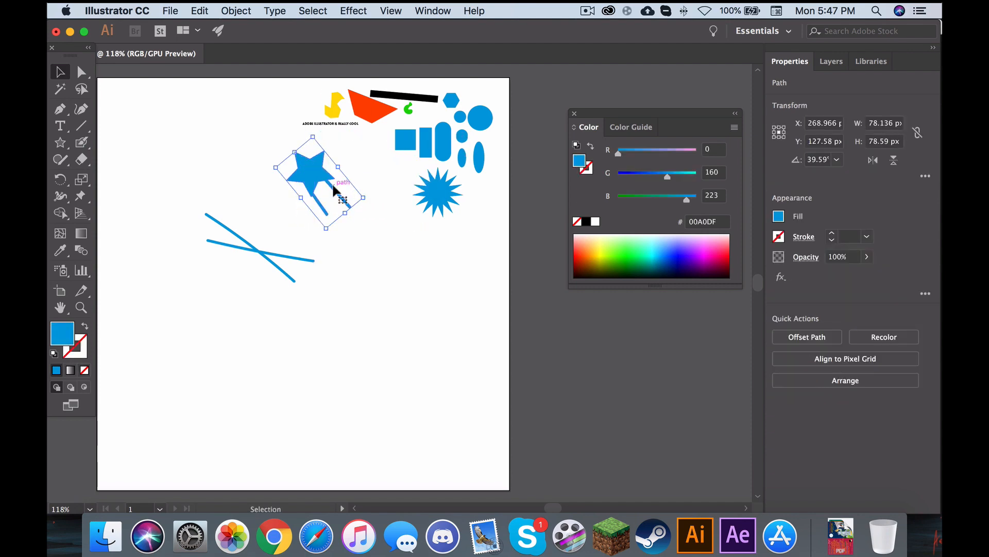
left_click_drag(324, 184, 366, 181)
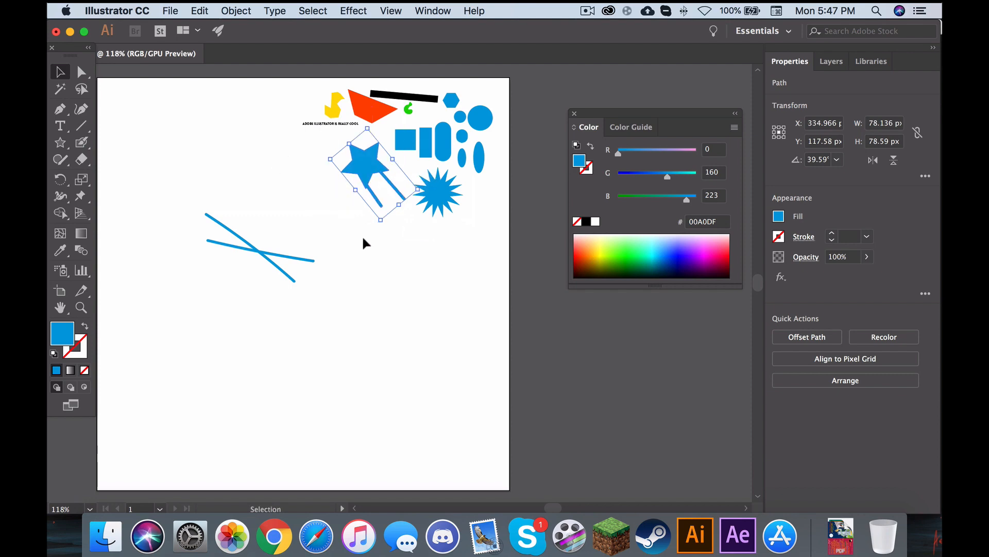
Step: Examine the anchor points of the star merged with its Blob Brush legs up close with Direct Selection
left_click(361, 235)
left_click(366, 197)
key("a")
key("super+equal")
key("super+equal")
key("super+equal")
key("super+equal")
key("super+equal")
key("super+equal")
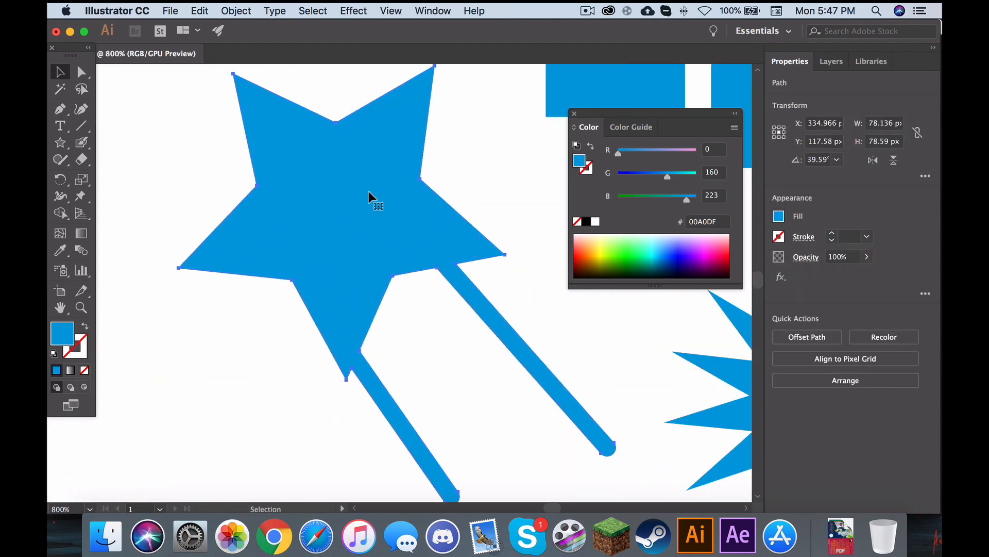
key("v")
key("a")
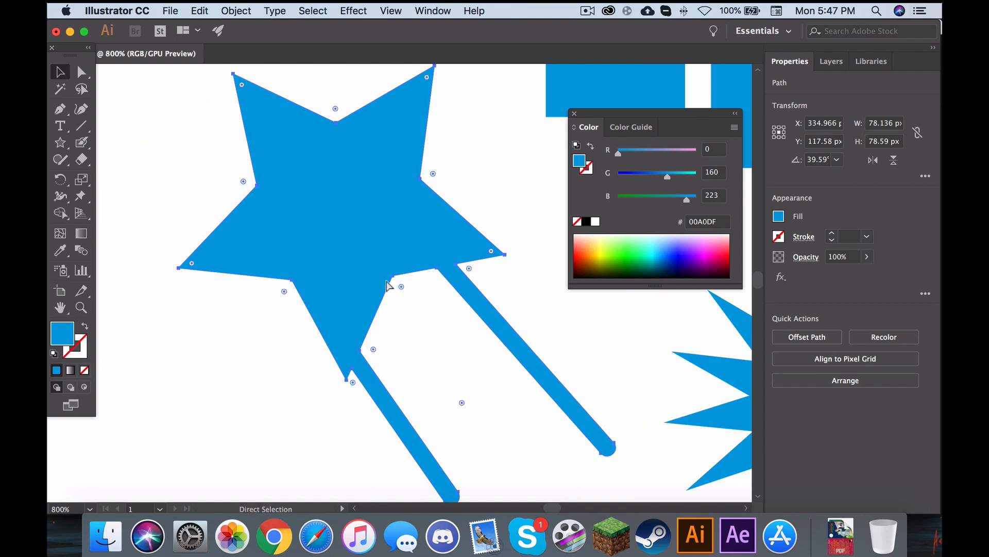
left_click(397, 368)
Step: Delete the two crossing Blob Brush strokes from the empty area of the artboard
key("v")
key("super+minus")
key("super+minus")
key("super+minus")
key("super+minus")
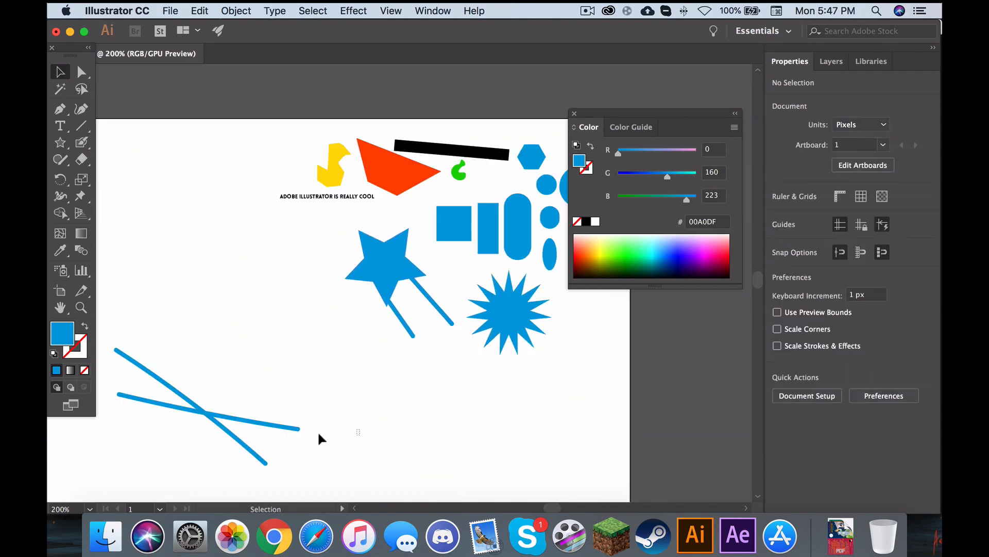
left_click_drag(358, 427, 128, 388)
key("Delete")
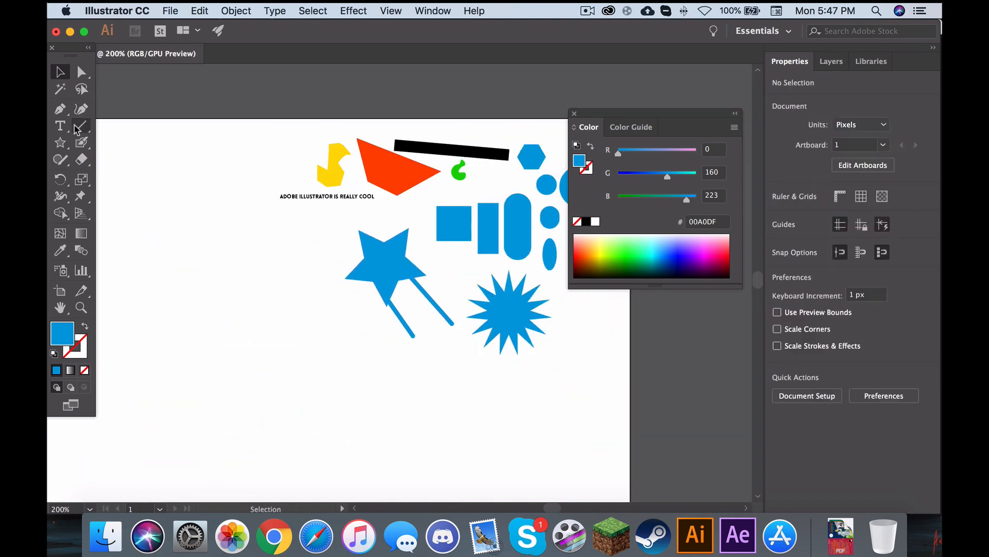
left_click(81, 142)
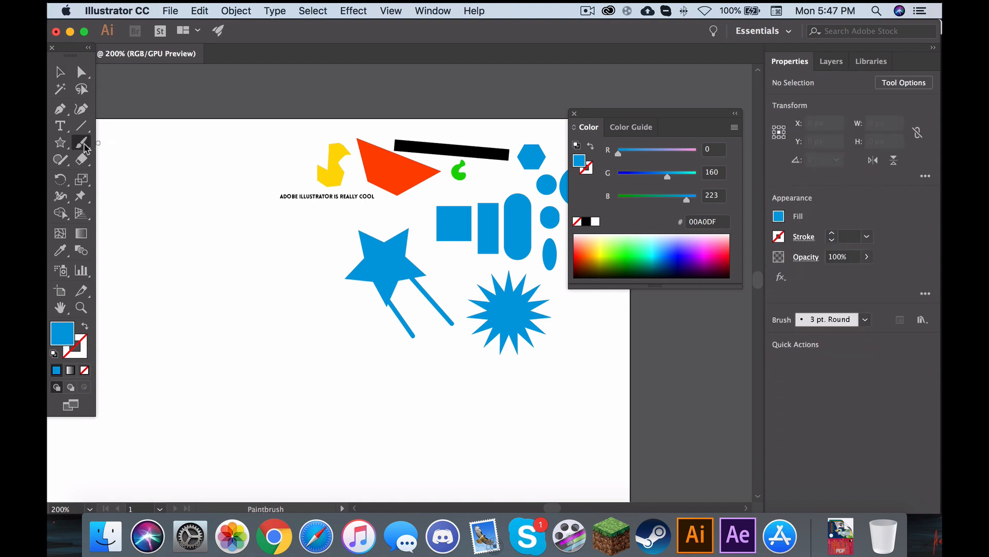
scroll(127, 140, "left", 3)
scroll(127, 140, "down", 1)
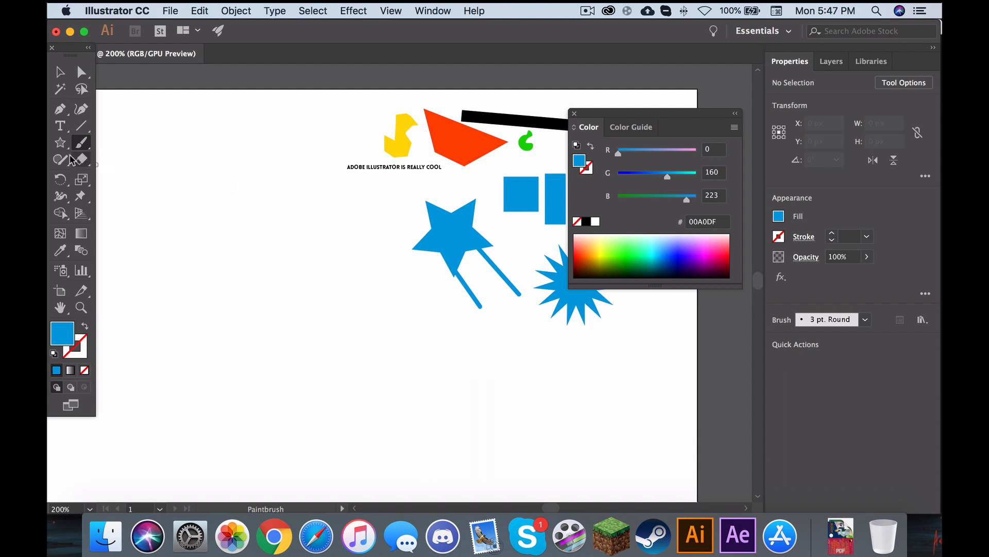
left_click_drag(60, 142, 111, 150)
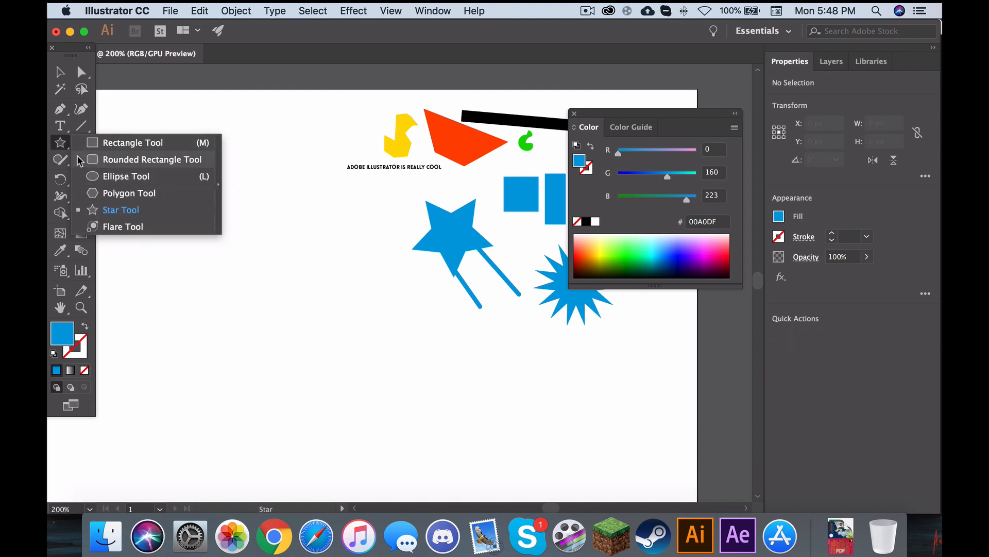
left_click(60, 147)
left_click(62, 161)
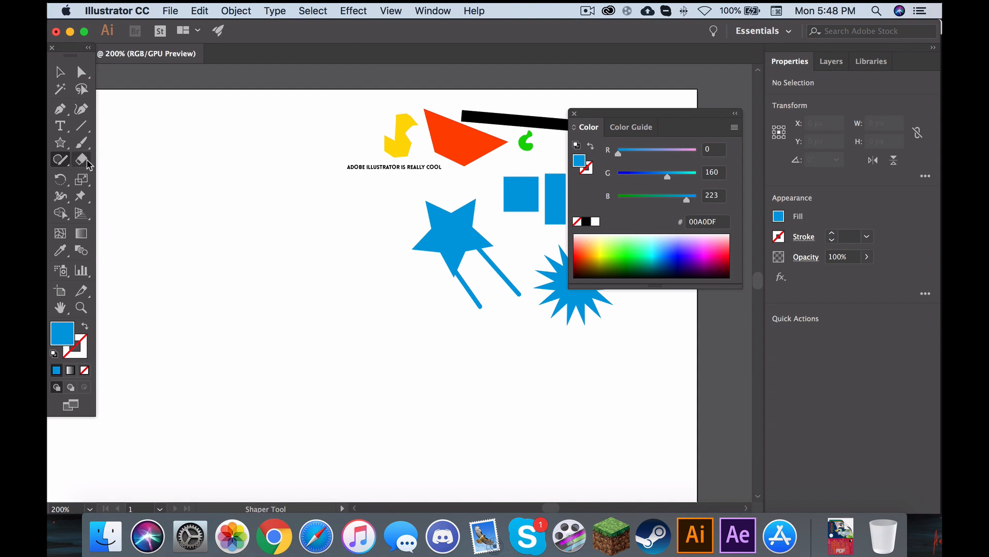
left_click(60, 143)
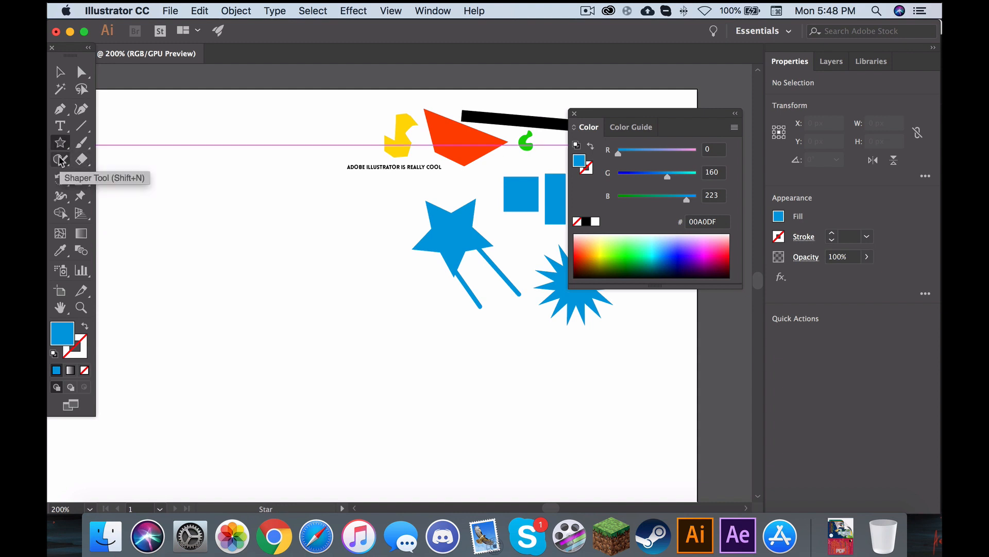
Step: Draw a large circle with the Shaper tool in the empty area beside the five-pointed star
left_click(62, 162)
scroll(181, 205, "down", 3)
scroll(181, 205, "left", 4)
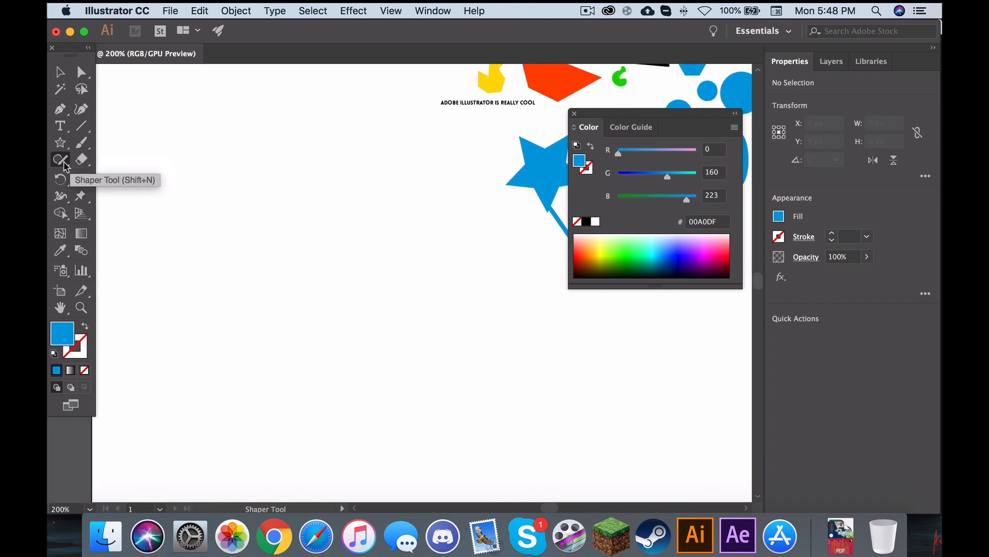
scroll(271, 172, "up", 3)
scroll(272, 172, "left", 4)
scroll(271, 172, "down", 5)
scroll(272, 172, "right", 4)
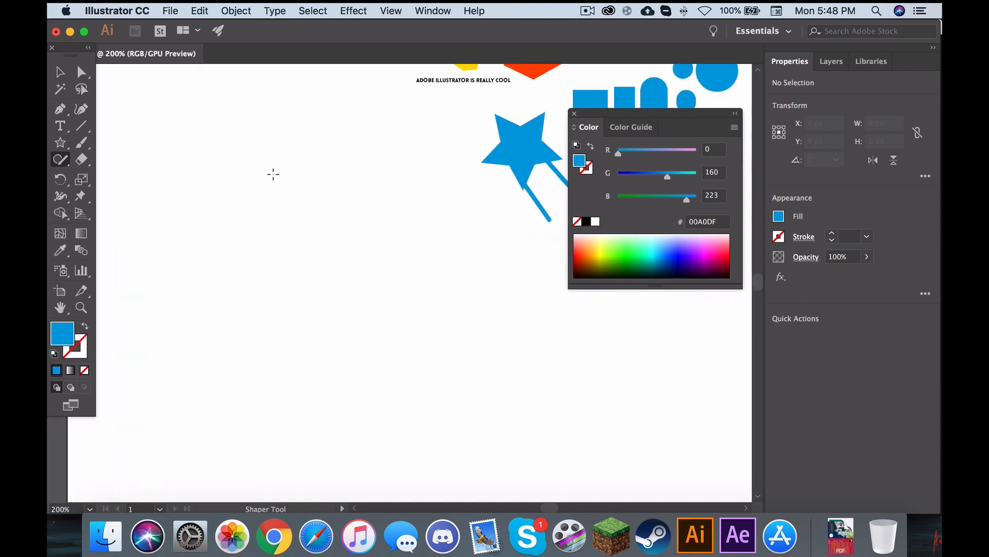
scroll(301, 190, "up", 4)
scroll(300, 190, "left", 3)
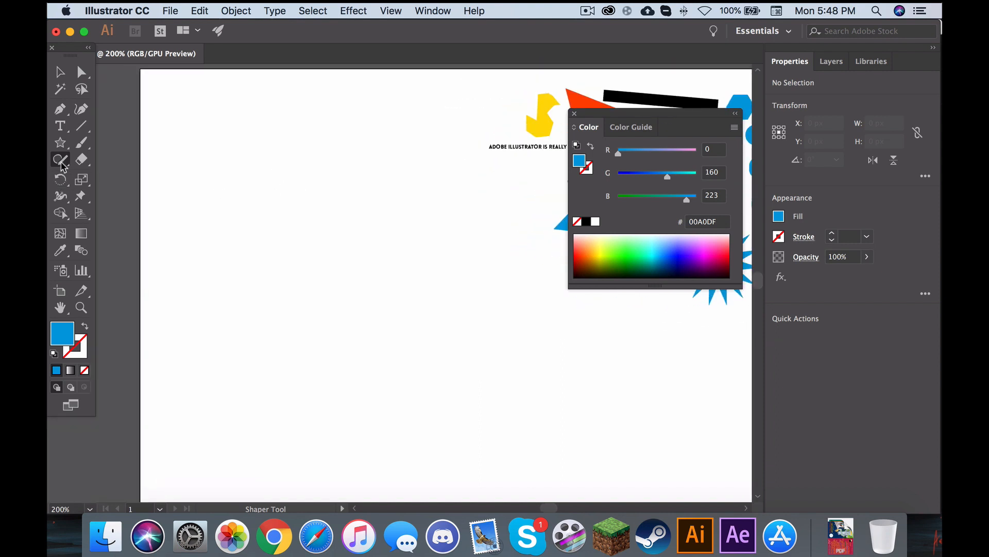
scroll(278, 201, "right", 2)
scroll(278, 201, "left", 3)
scroll(278, 201, "up", 1)
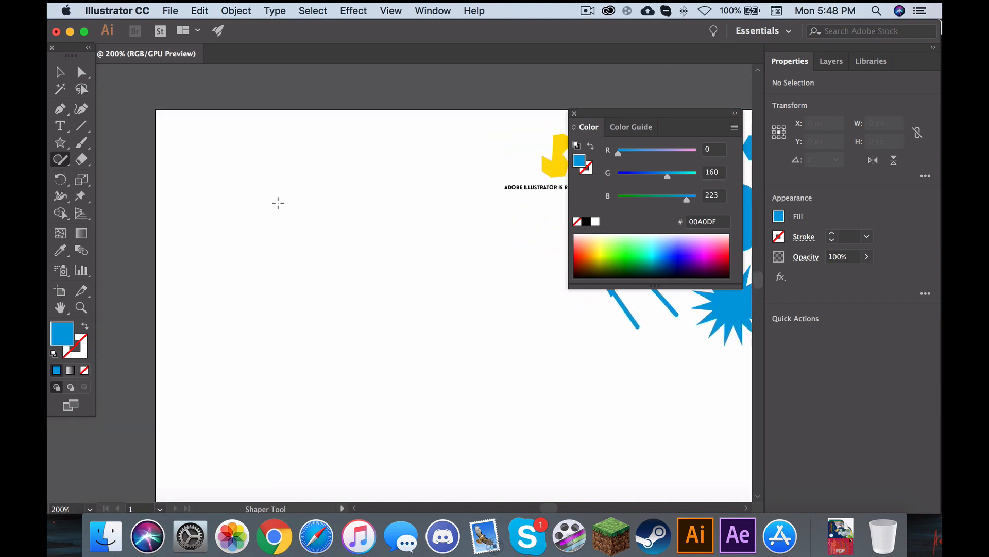
scroll(278, 202, "down", 1)
scroll(279, 202, "right", 1)
scroll(278, 203, "right", 2)
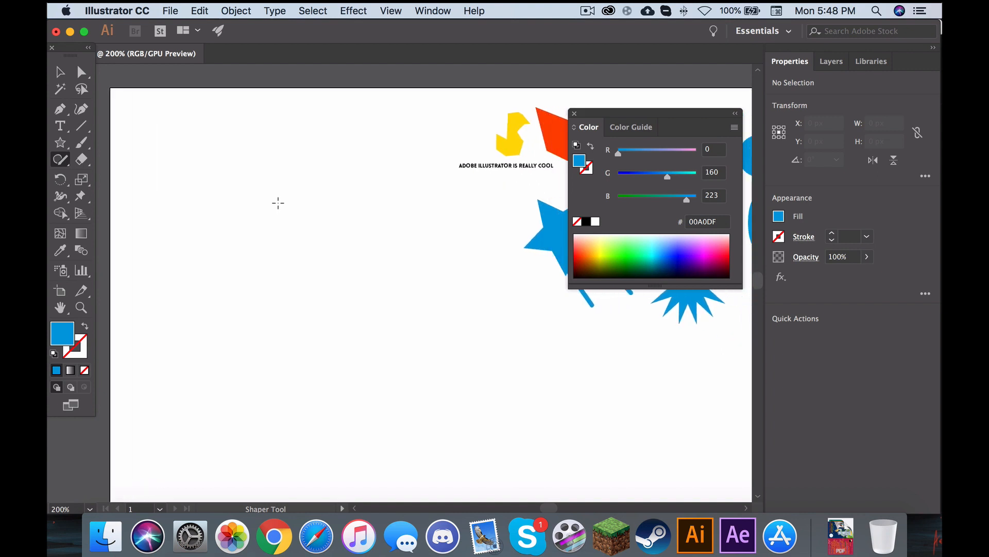
scroll(278, 203, "left", 1)
scroll(278, 202, "down", 3)
scroll(279, 203, "right", 3)
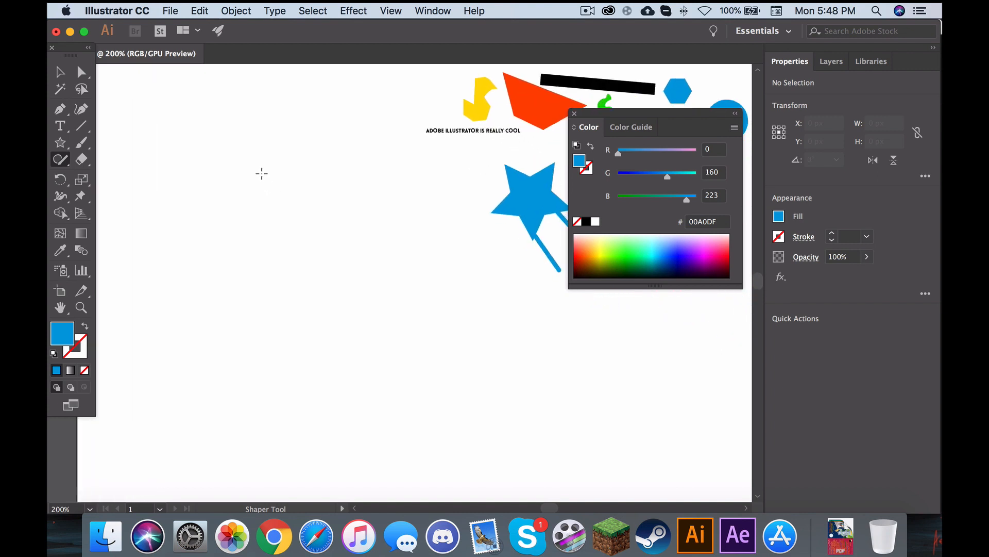
scroll(257, 166, "down", 1)
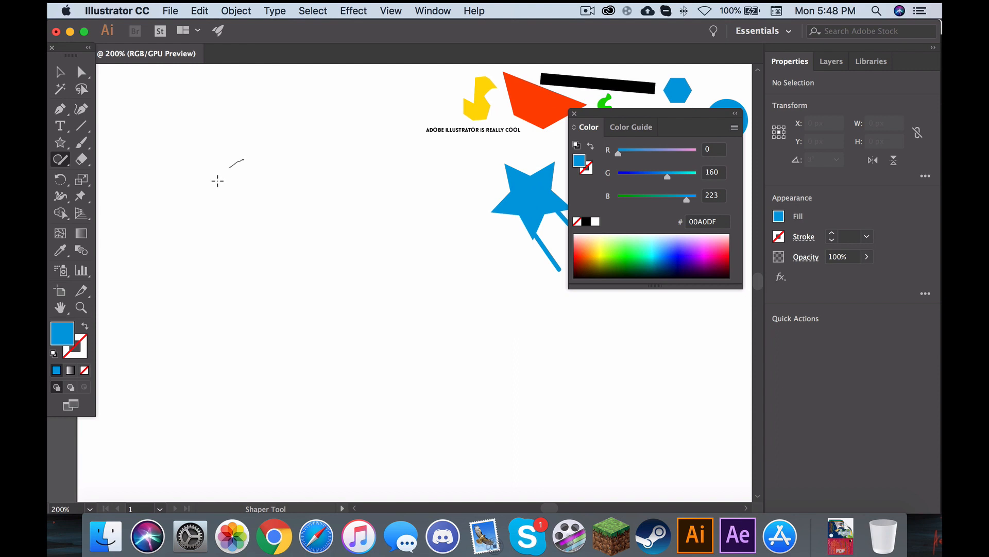
mouse_move(217, 180)
left_mouse_down()
mouse_move(354, 186)
mouse_move(268, 157)
mouse_move(242, 164)
left_mouse_up()
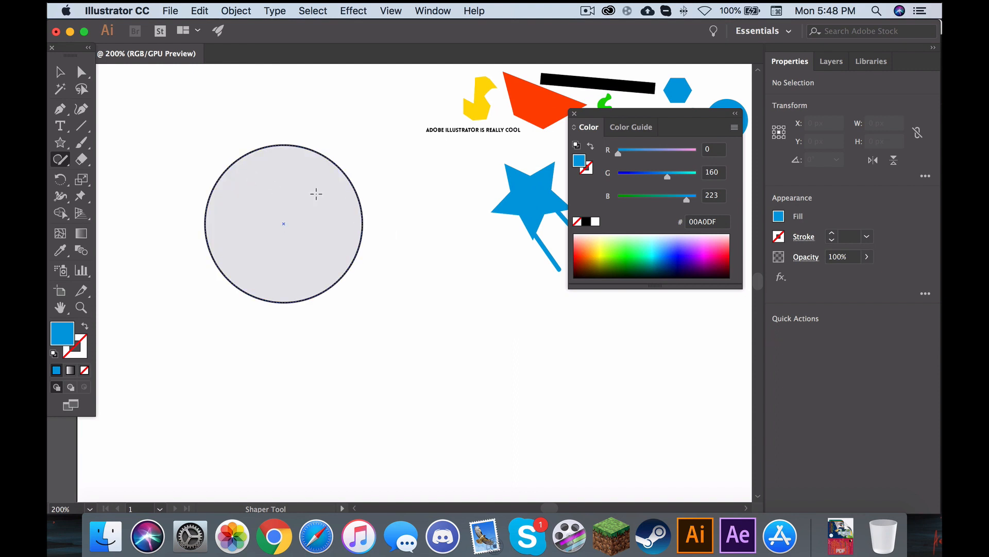
Step: Draw a wide flat ellipse and a rectangle below the large circle with the Shaper tool
scroll(316, 193, "down", 3)
scroll(317, 193, "right", 3)
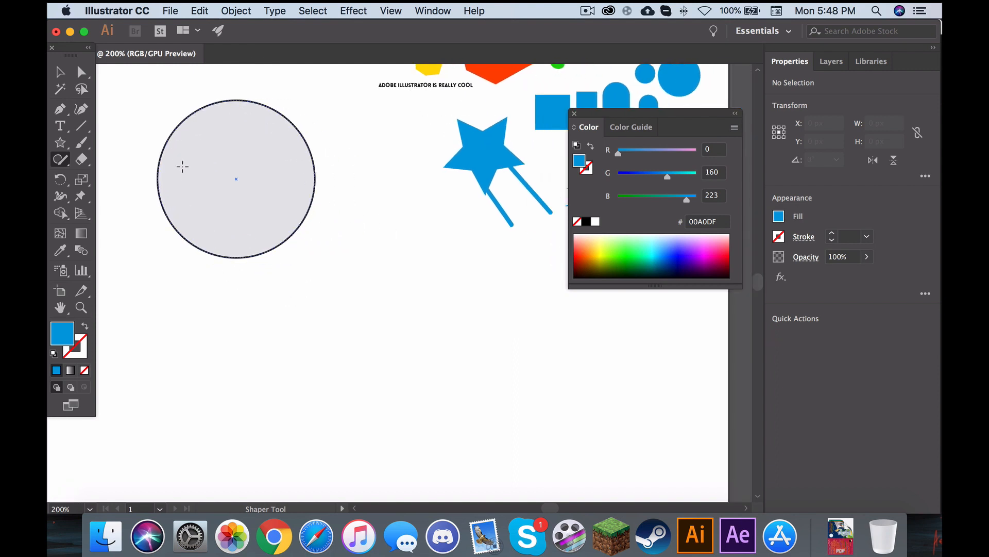
scroll(268, 247, "down", 3)
scroll(303, 253, "right", 1)
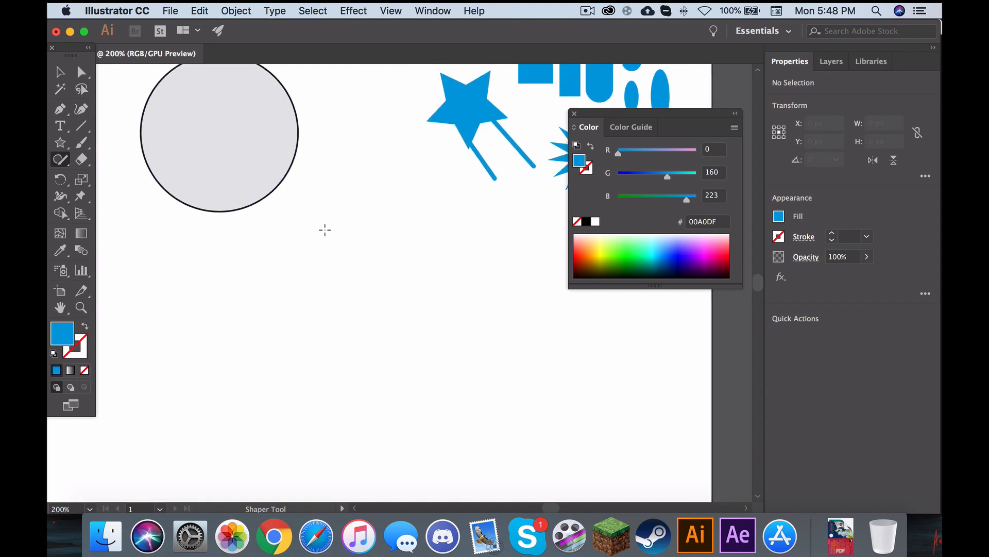
mouse_move(274, 243)
left_mouse_down()
mouse_move(499, 290)
mouse_move(432, 240)
mouse_move(276, 242)
left_mouse_up()
scroll(263, 318, "down", 2)
scroll(263, 317, "left", 1)
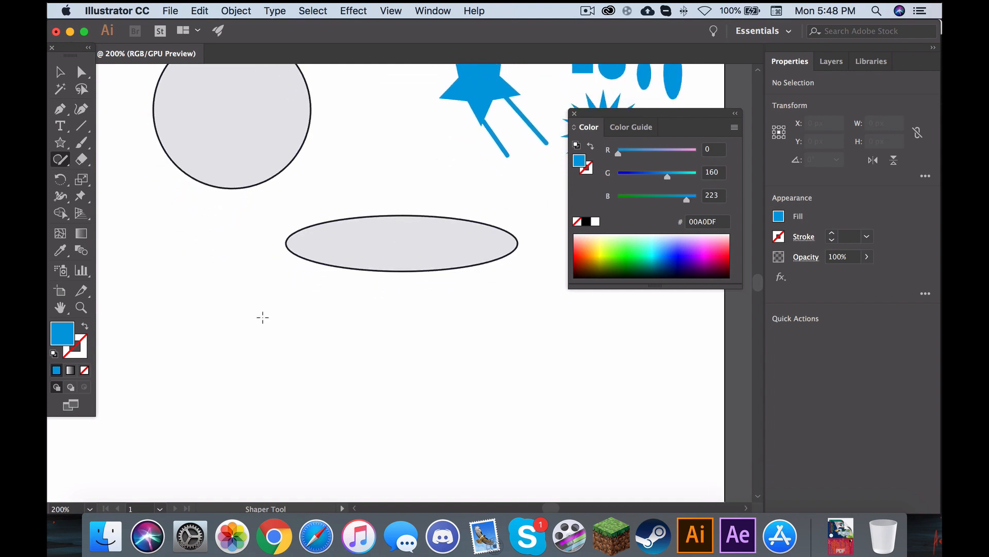
mouse_move(210, 295)
left_mouse_down()
mouse_move(214, 382)
mouse_move(343, 300)
left_mouse_up()
left_click_drag(213, 297, 213, 298)
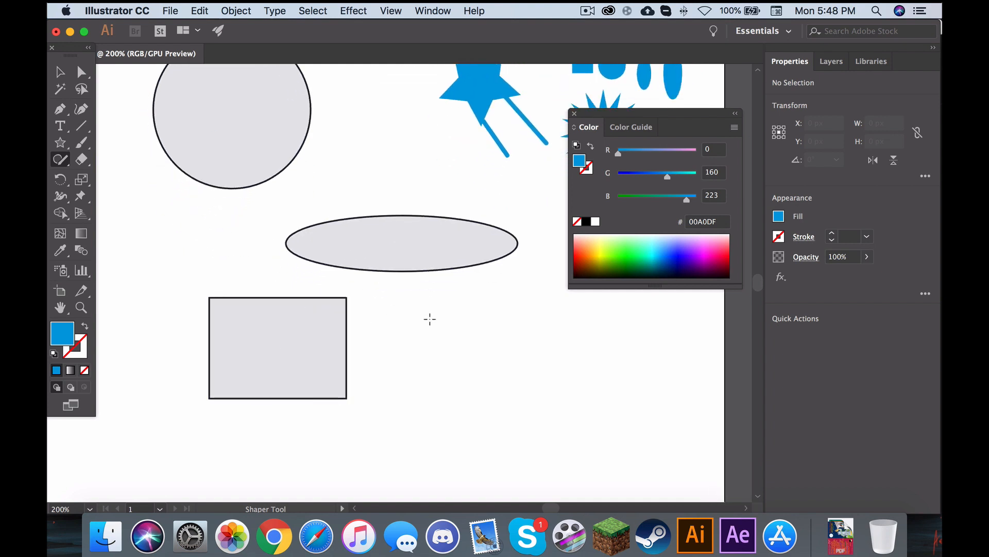
Step: Remove the grey circle, ellipse and rectangle made with the Shaper tool from the artboard
scroll(373, 305, "up", 8)
scroll(373, 304, "left", 5)
scroll(376, 230, "right", 4)
scroll(377, 233, "right", 3)
scroll(376, 232, "down", 5)
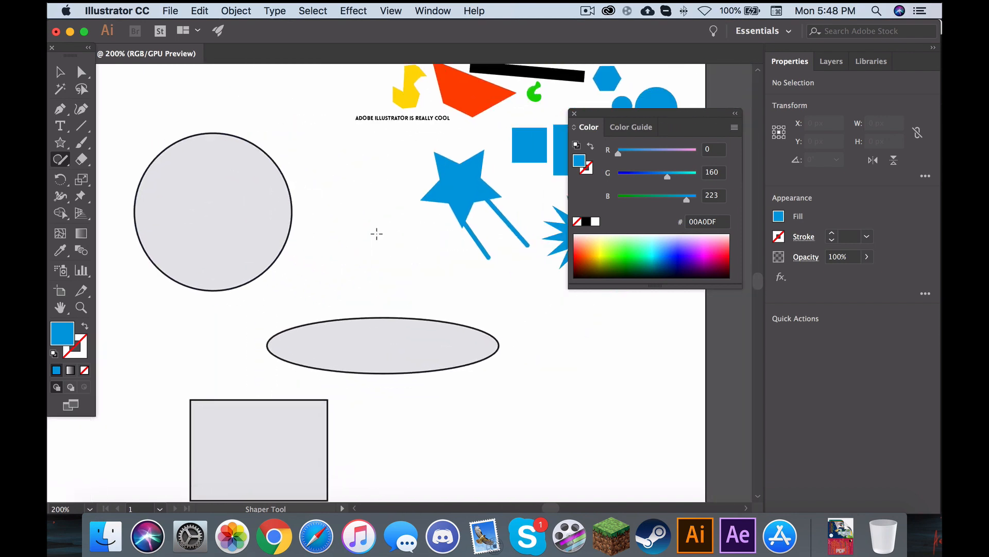
scroll(354, 250, "up", 2)
left_click(61, 144)
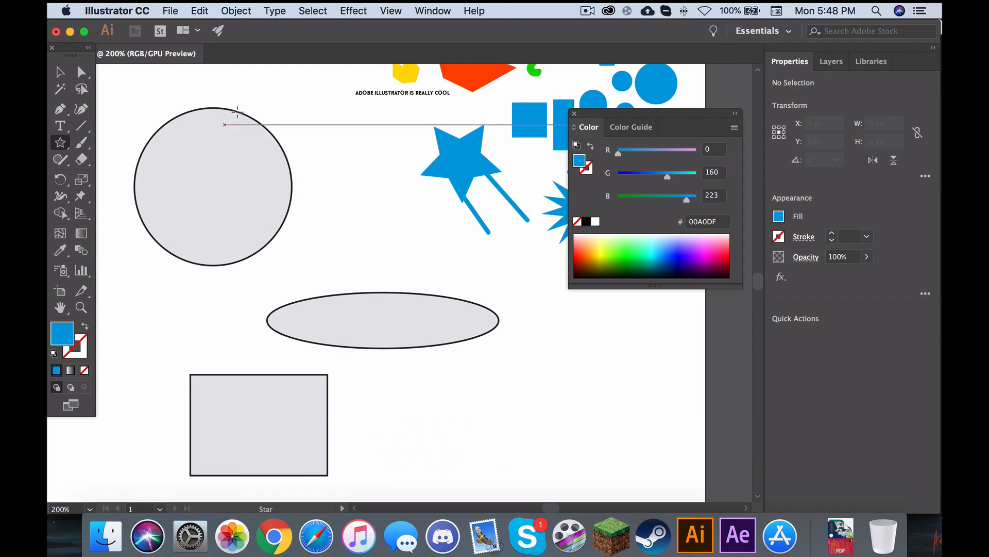
mouse_move(252, 101)
left_mouse_down()
mouse_move(227, 161)
mouse_move(247, 206)
mouse_move(250, 99)
mouse_move(242, 116)
mouse_move(278, 201)
left_mouse_up()
left_click(61, 159)
mouse_move(381, 269)
left_mouse_down()
mouse_move(454, 338)
mouse_move(463, 314)
left_mouse_up()
mouse_move(287, 325)
left_mouse_down()
mouse_move(215, 409)
mouse_move(309, 454)
left_mouse_up()
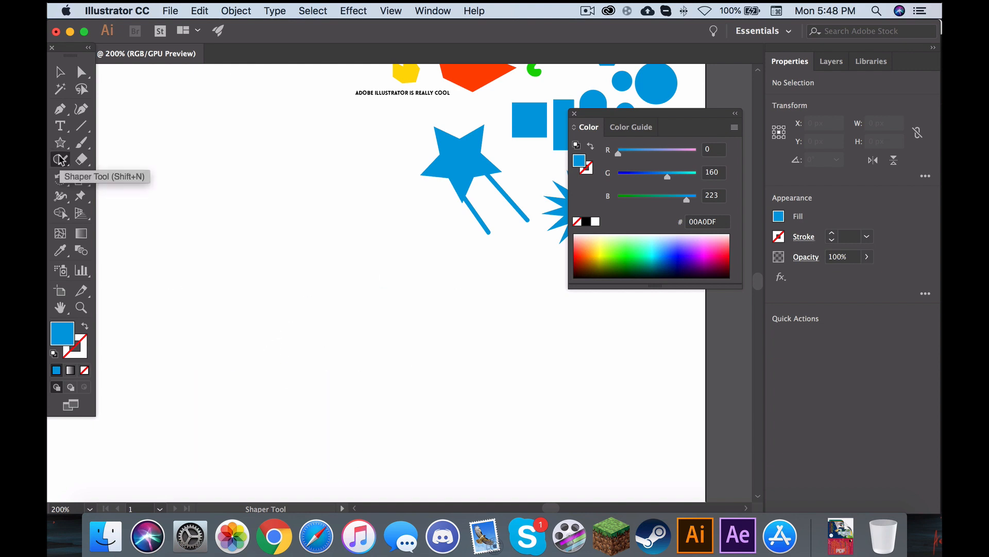
Step: Erase freehand strokes through the five-pointed star's legs, the 15-pointed star and the blue rectangles with the Eraser
left_click(81, 159)
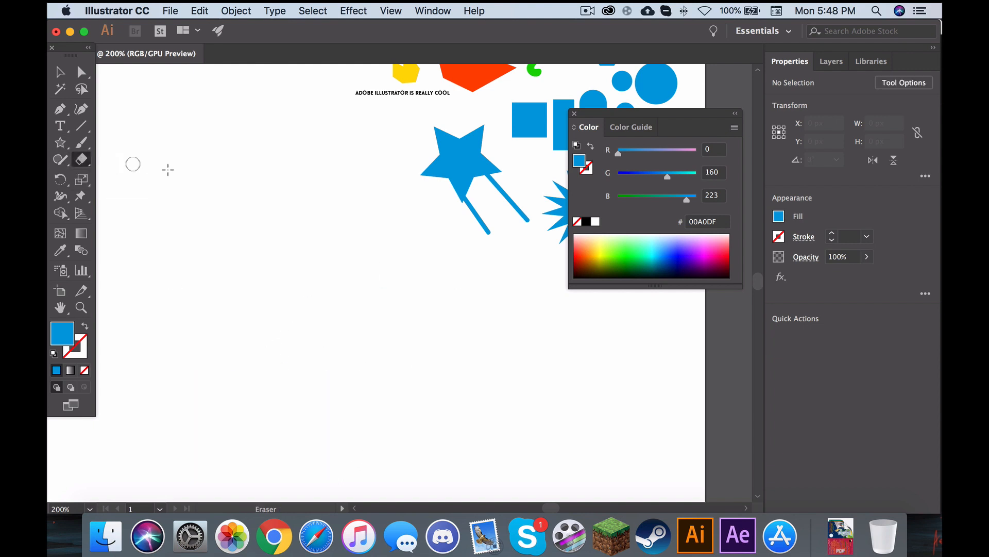
scroll(255, 179, "right", 3)
mouse_move(402, 242)
left_mouse_down()
mouse_move(483, 202)
mouse_move(469, 210)
mouse_move(443, 294)
mouse_move(527, 141)
mouse_move(494, 192)
mouse_move(413, 241)
mouse_move(511, 215)
left_mouse_up()
scroll(443, 294, "right", 2)
scroll(443, 294, "right", 2)
mouse_move(490, 300)
left_mouse_down()
mouse_move(477, 173)
mouse_move(459, 296)
left_mouse_up()
mouse_move(459, 151)
left_mouse_down()
mouse_move(449, 133)
mouse_move(392, 133)
mouse_move(487, 96)
mouse_move(495, 239)
mouse_move(473, 156)
mouse_move(453, 168)
left_mouse_up()
scroll(453, 169, "up", 3)
scroll(453, 168, "right", 4)
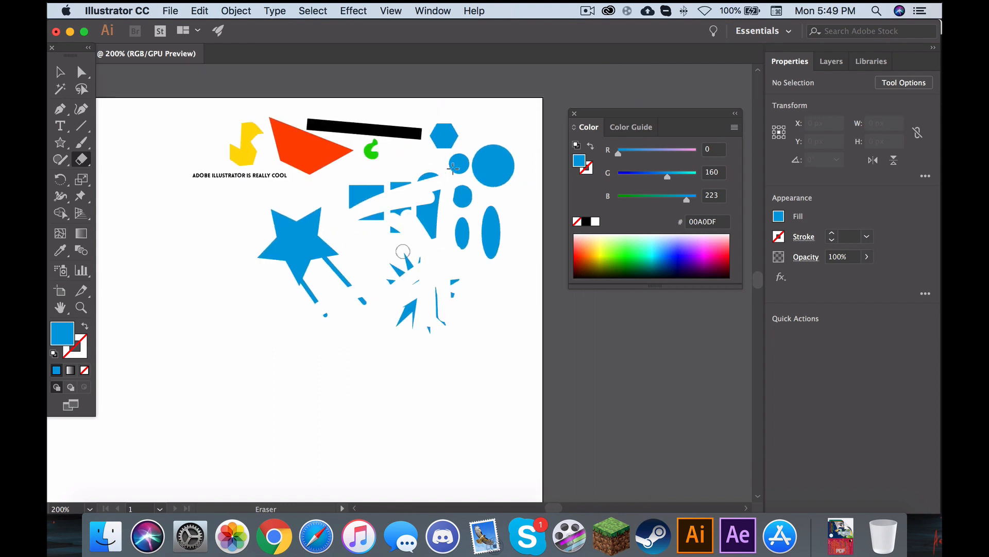
scroll(453, 169, "left", 6)
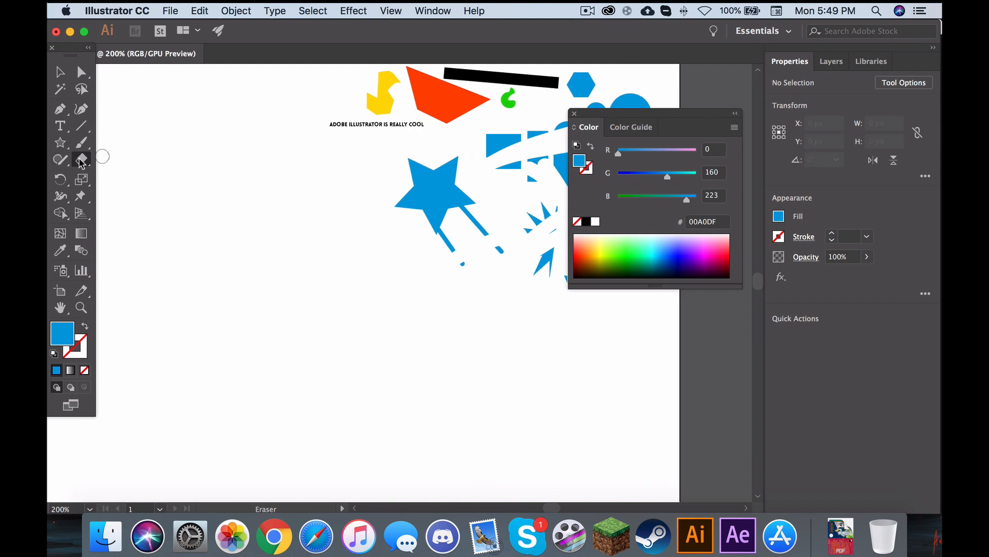
scroll(380, 185, "right", 6)
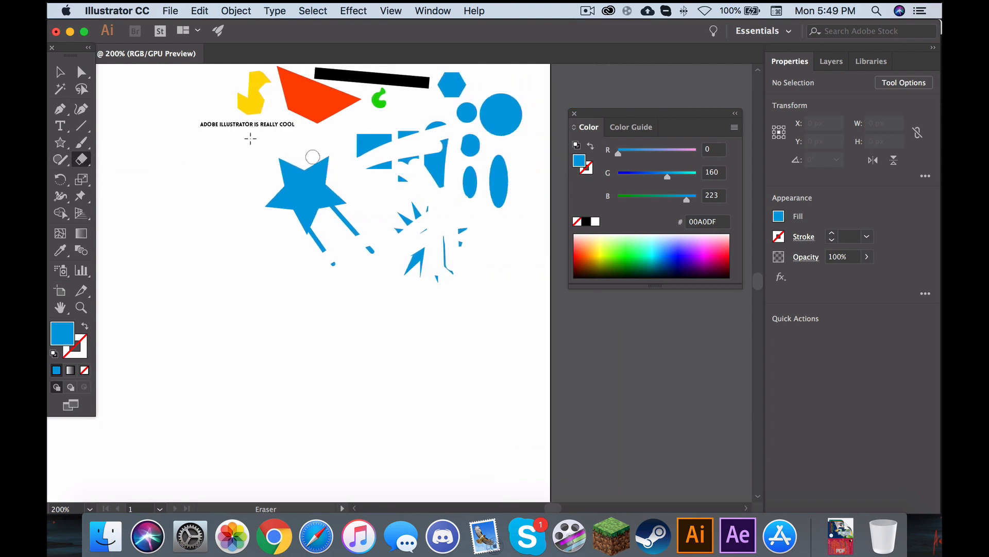
Step: Delete the five-pointed star with its remaining attached legs
left_click(59, 71)
left_click(335, 194)
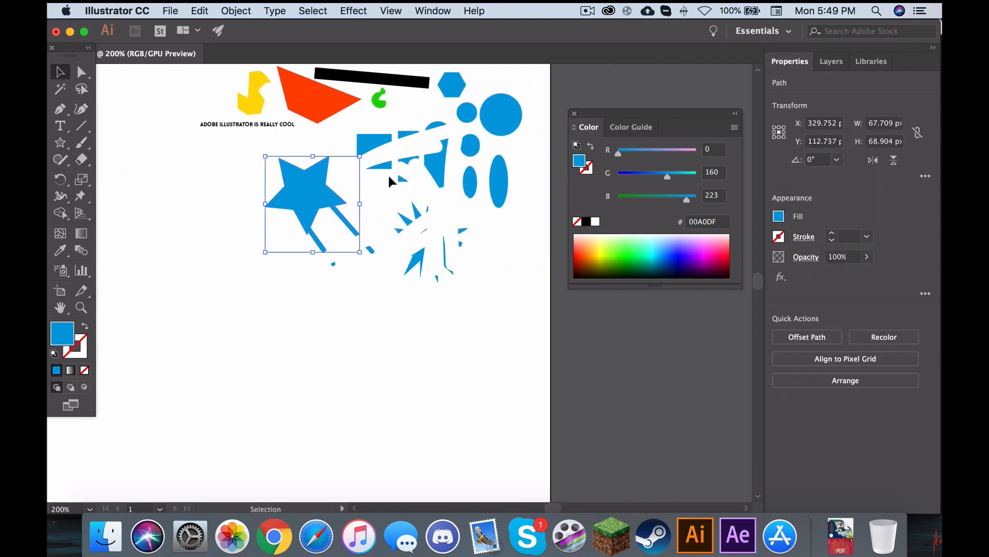
key("Delete")
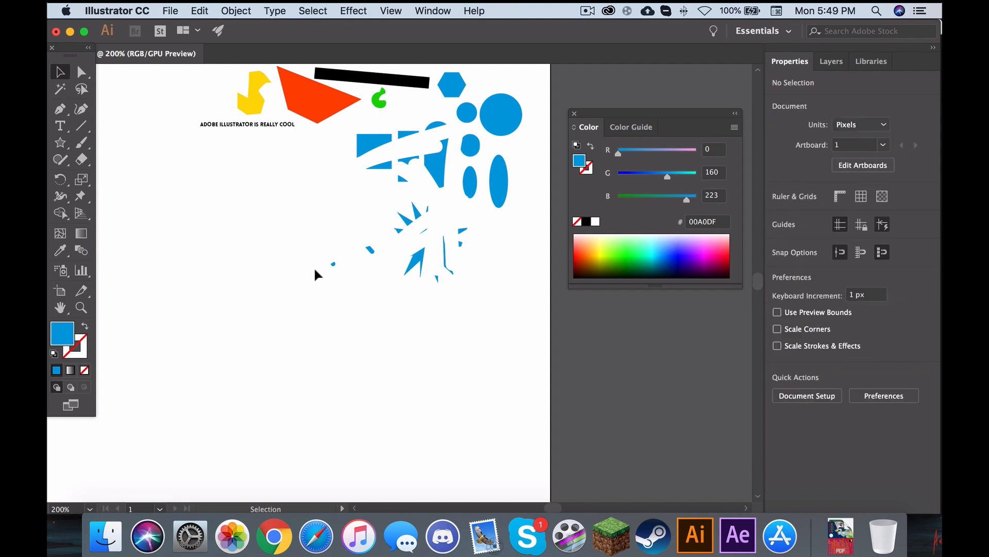
Step: Delete all the remaining artwork so that the artboard is empty
left_click(60, 179)
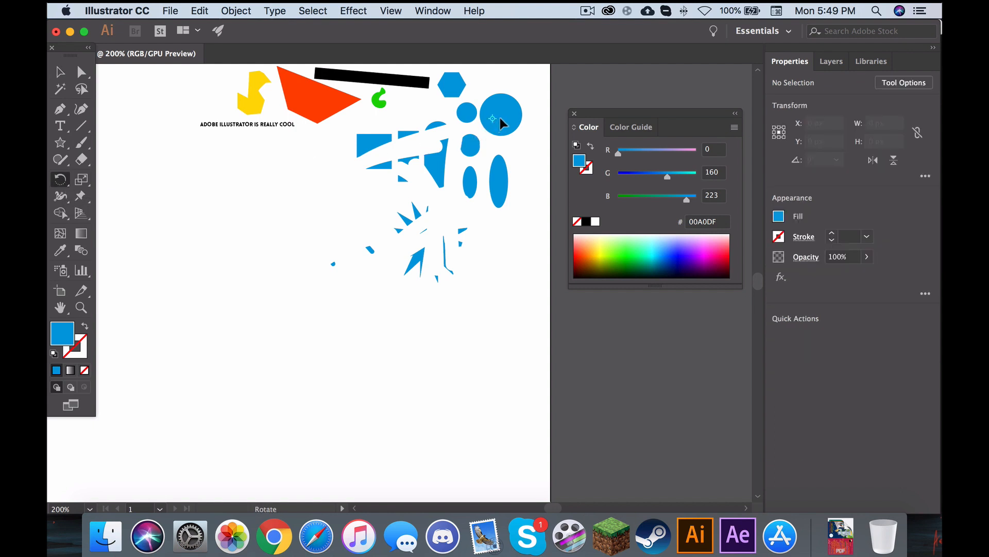
left_click(60, 72)
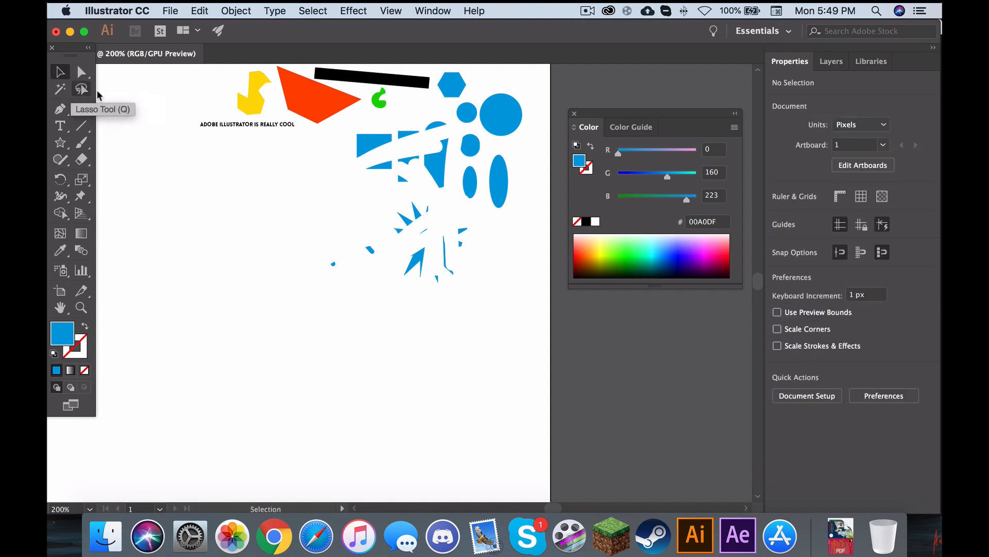
left_click_drag(505, 131, 387, 223)
left_click_drag(343, 260, 503, 108)
key("super+a")
key("Delete")
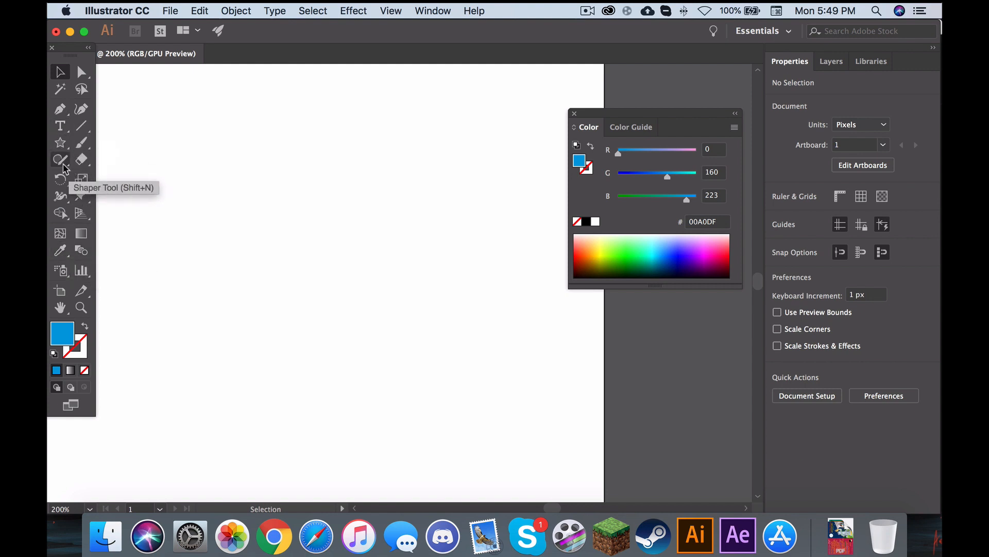
Step: Draw a rectangle about 96 x 84 px on the empty artboard and fill it with purple 8C00F4
left_click(60, 142)
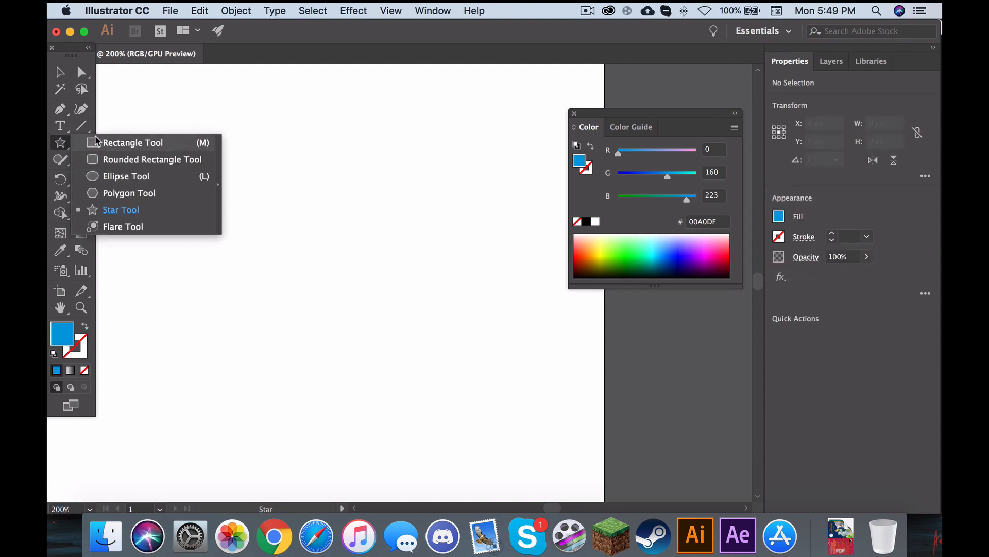
left_click(97, 141)
left_click_drag(204, 137, 340, 255)
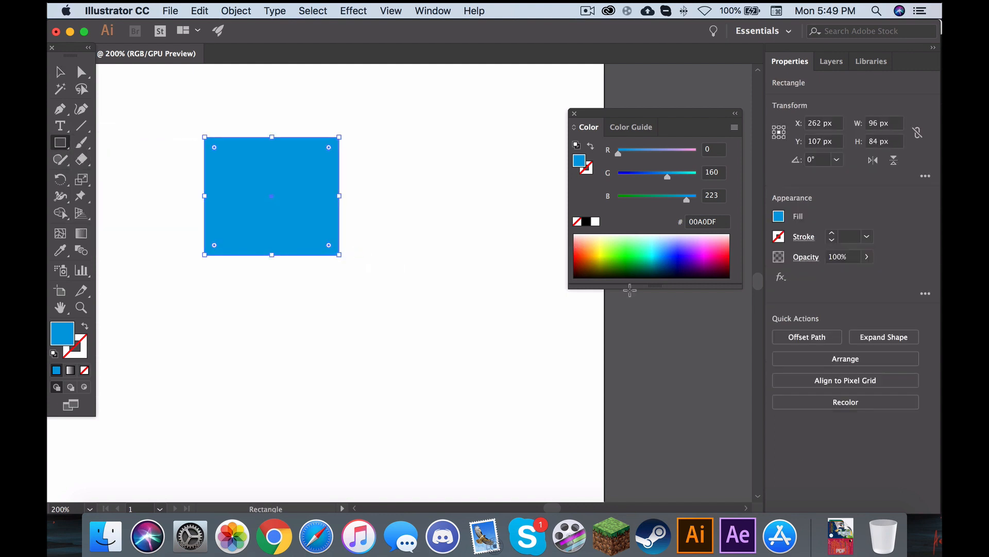
left_click_drag(630, 290, 637, 314)
left_click(695, 266)
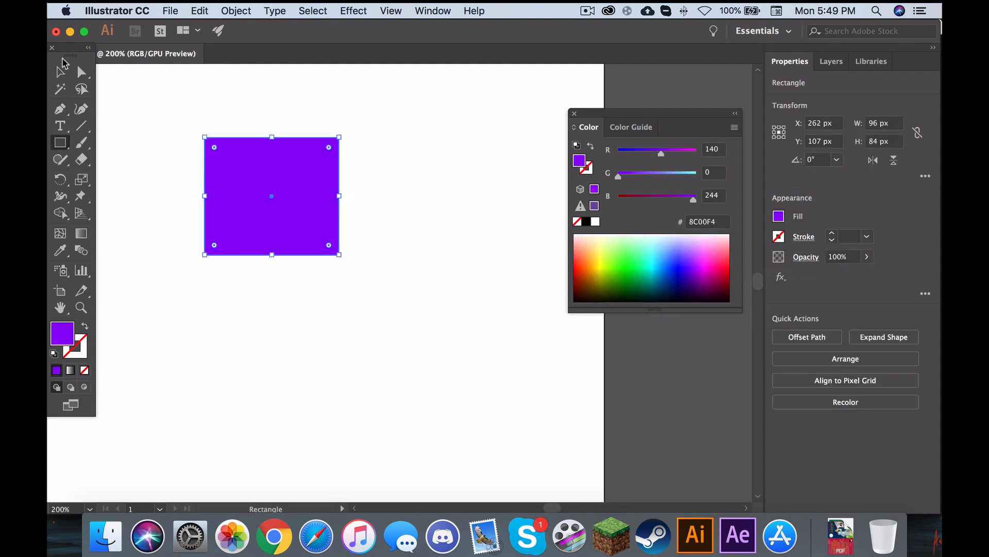
left_click(176, 88)
Step: Draw a circle about 100 px wide beside the purple rectangle, filled with green 29FF4A
scroll(174, 102, "right", 2)
left_click(61, 146)
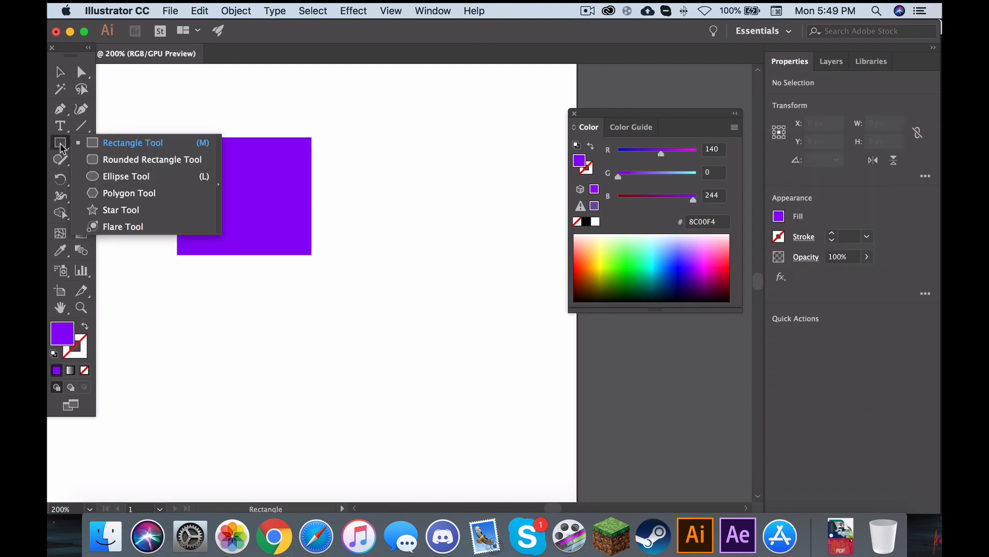
left_click(124, 175)
left_click(633, 255)
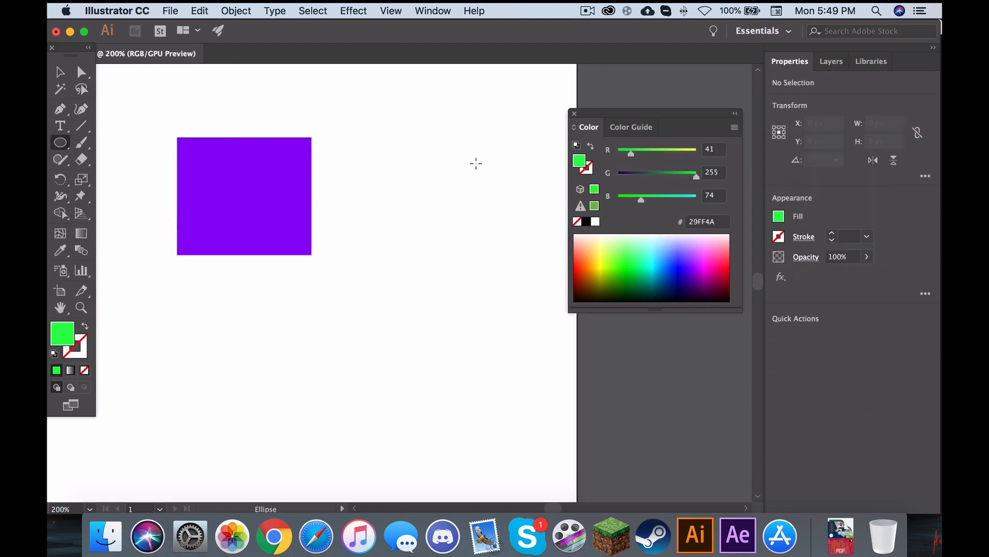
left_click_drag(339, 115, 479, 254)
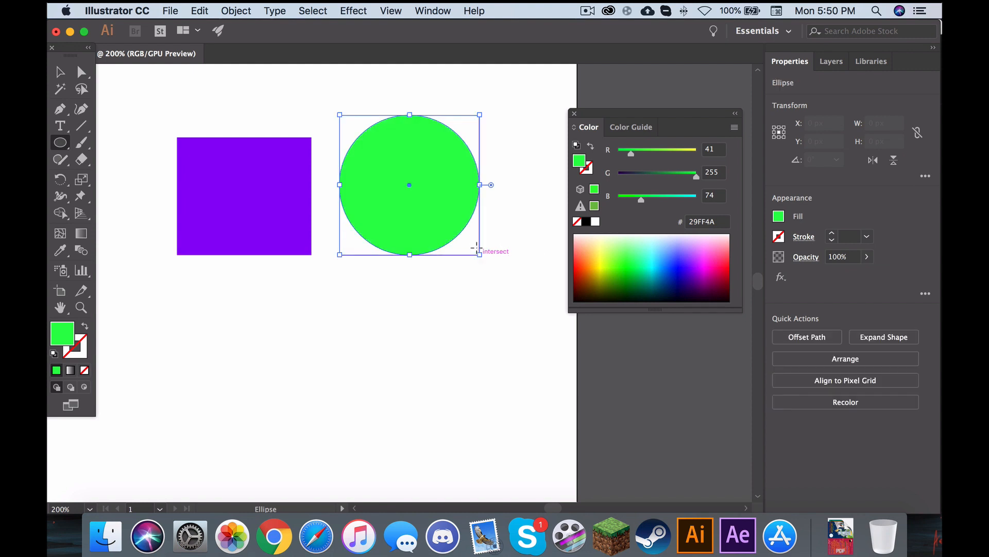
Step: Recolour the green circle with the purple rectangle's fill using the Eyedropper
left_click(59, 72)
left_click(351, 145)
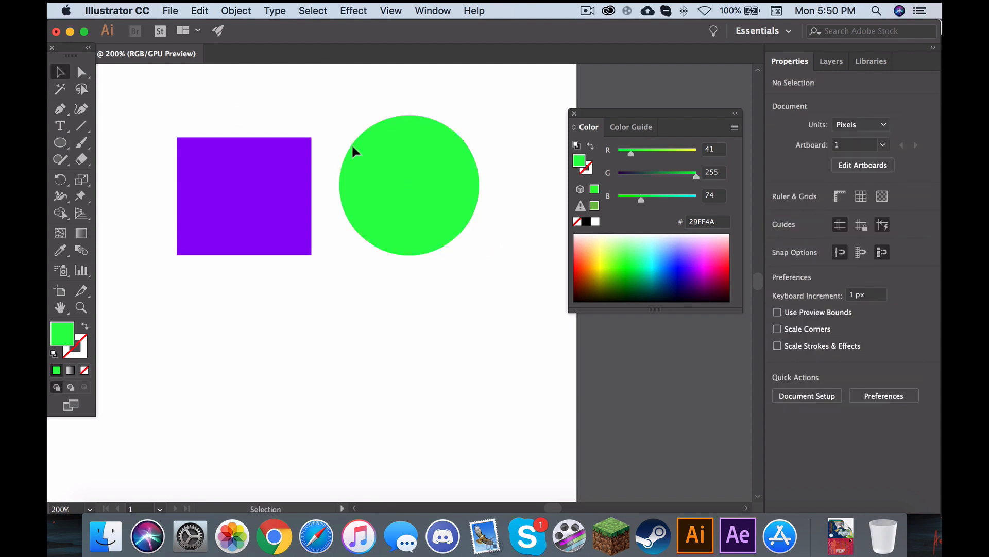
left_click(410, 156)
left_click(291, 159)
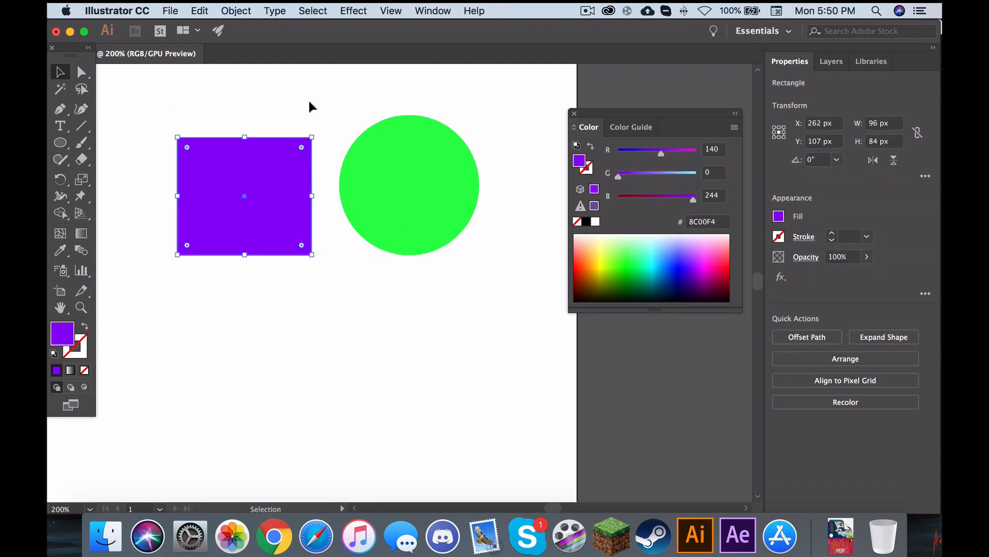
left_click(375, 151)
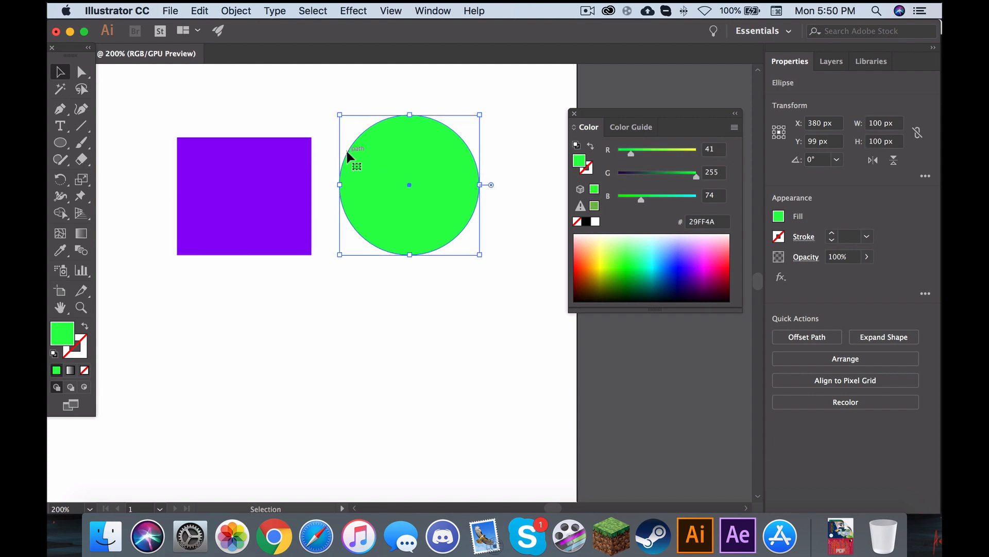
left_click(61, 251)
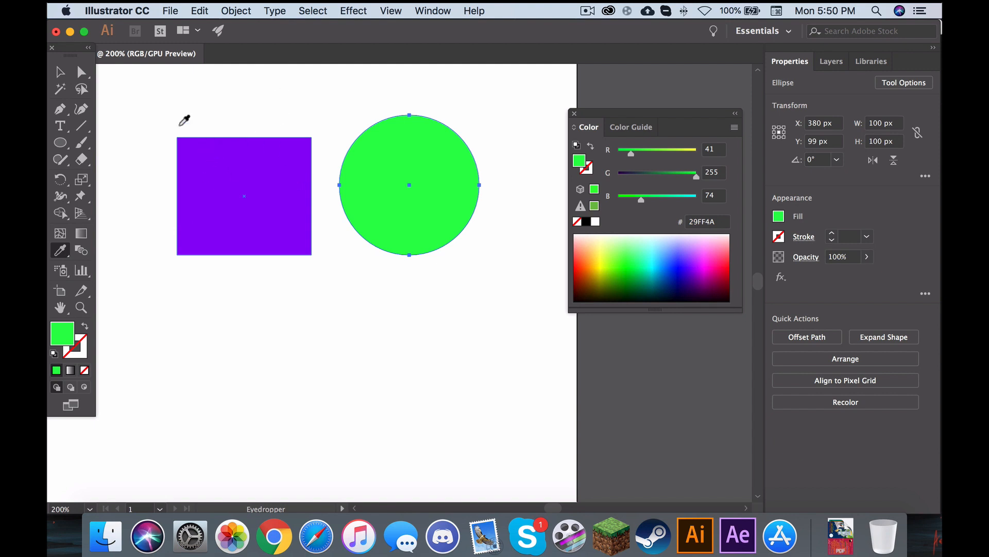
left_click(279, 159)
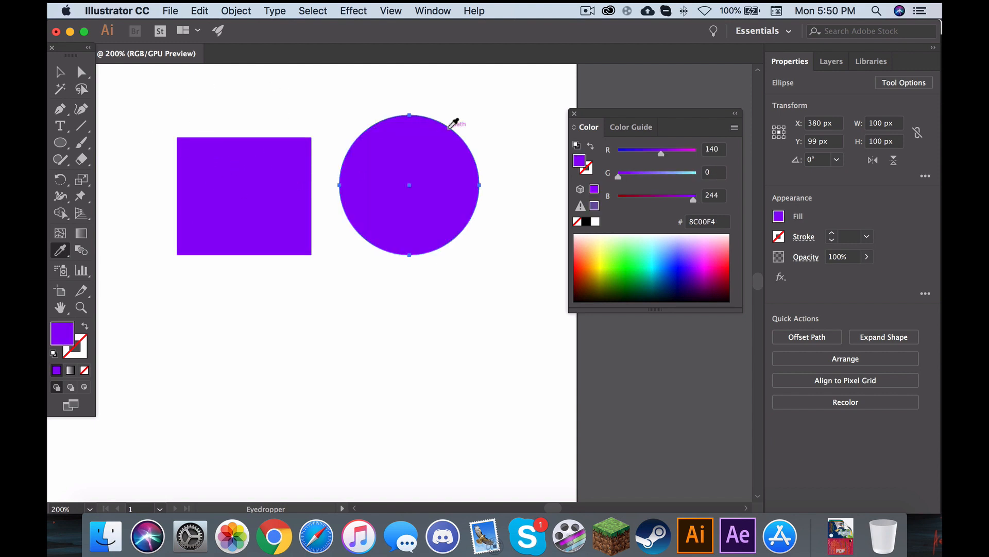
Step: Deselect the circle and try the Zoom tool up to 800% magnification, returning the view to 100%
left_click(59, 72)
left_click(165, 98)
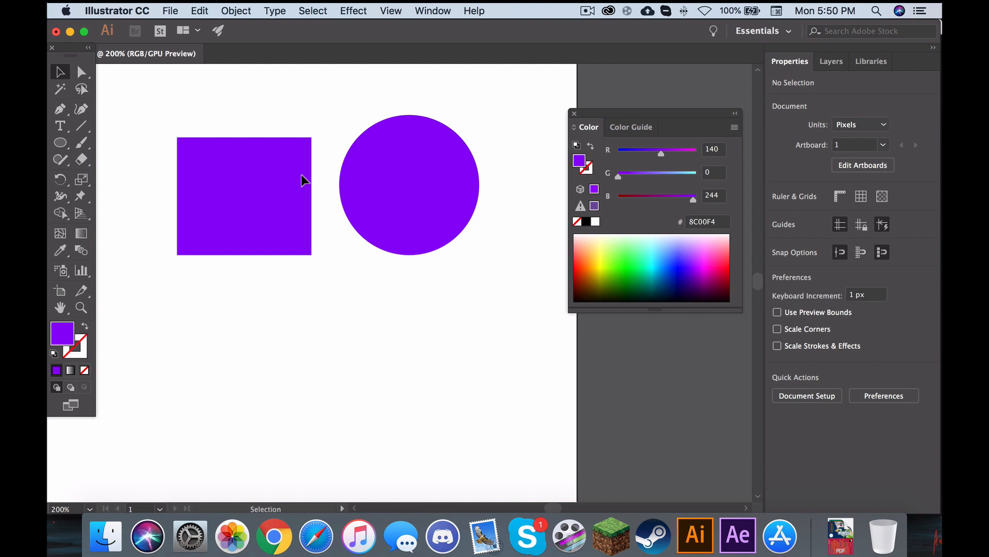
left_click(80, 310)
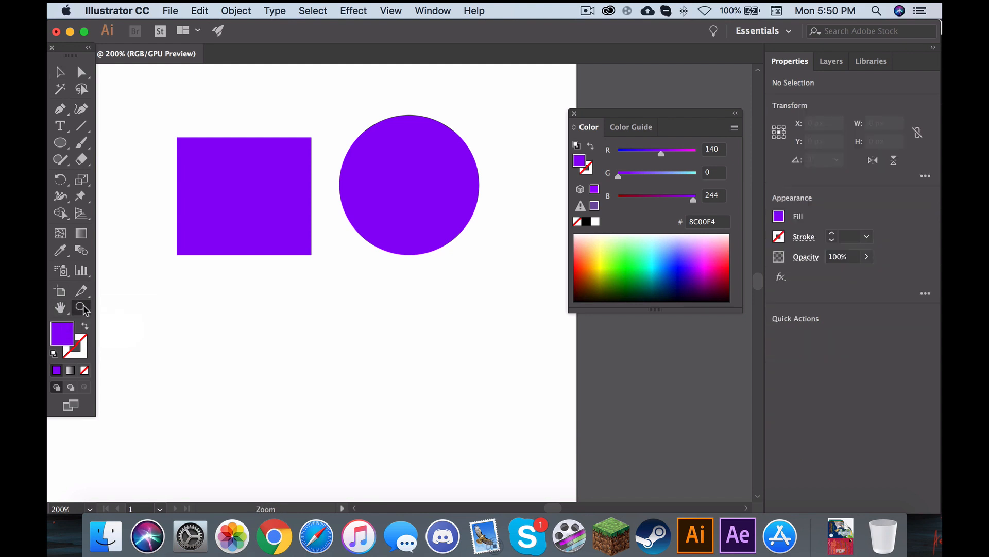
left_click(216, 295)
left_click(337, 309)
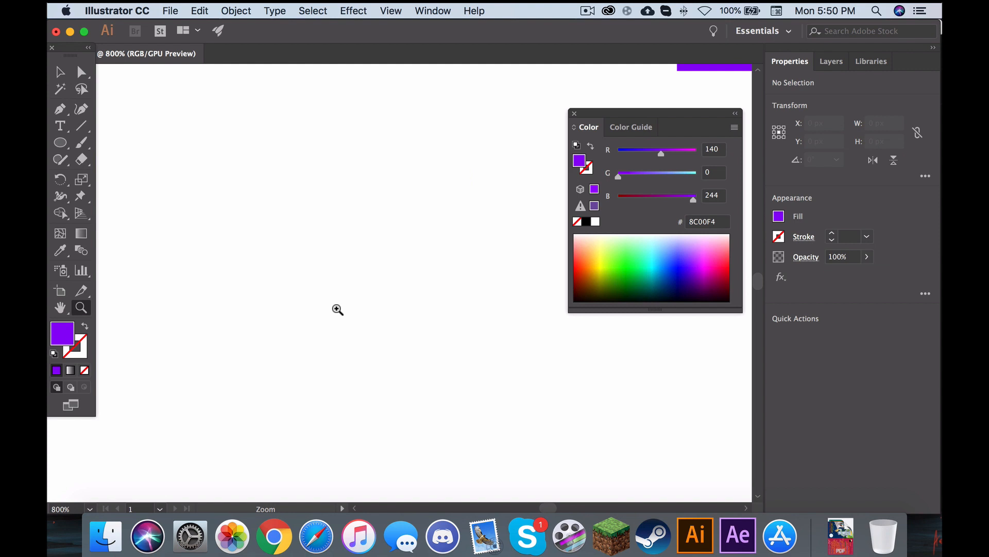
key("super+1")
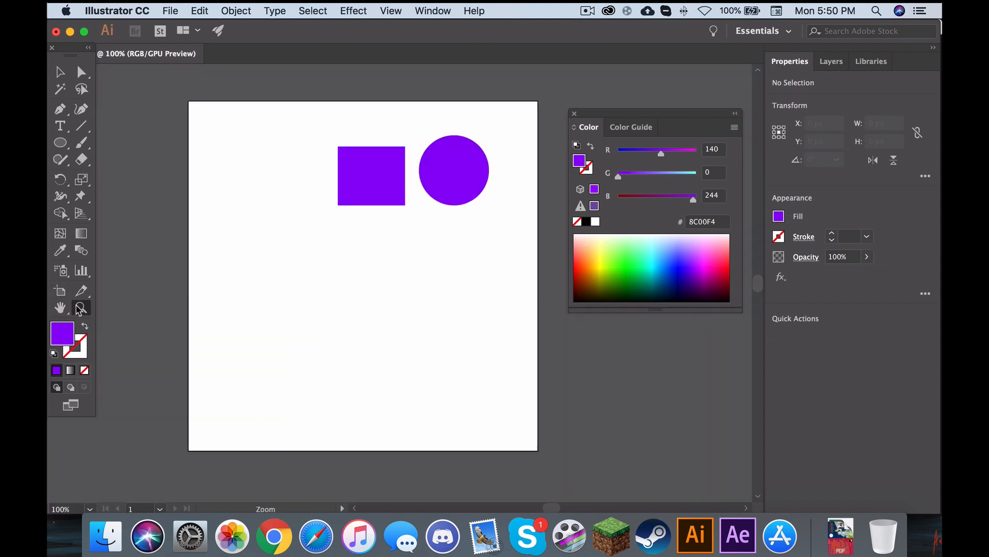
Step: Select the purple rectangle and circle together, move them slightly down and left towards the artboard's centre, and deselect them
left_click(60, 72)
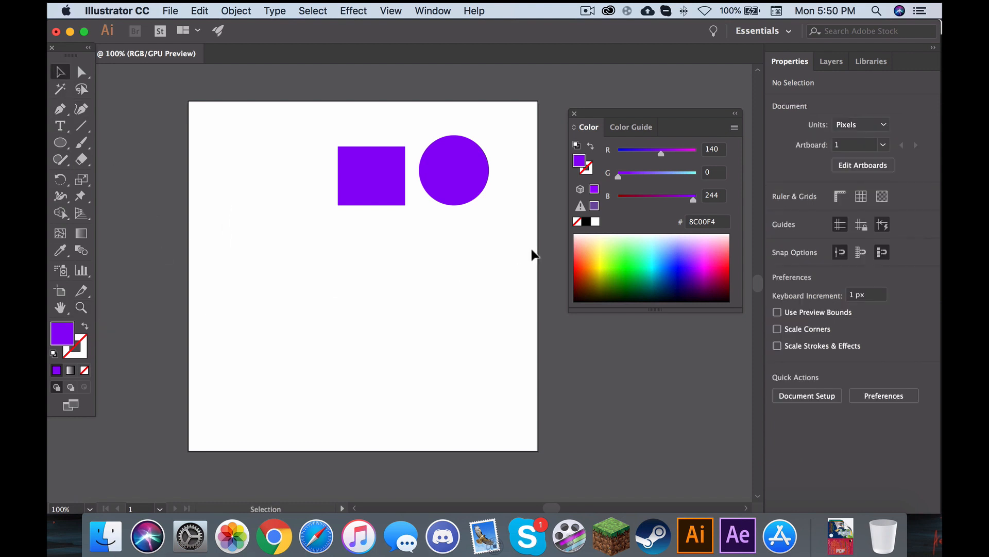
scroll(472, 114, "right", 5)
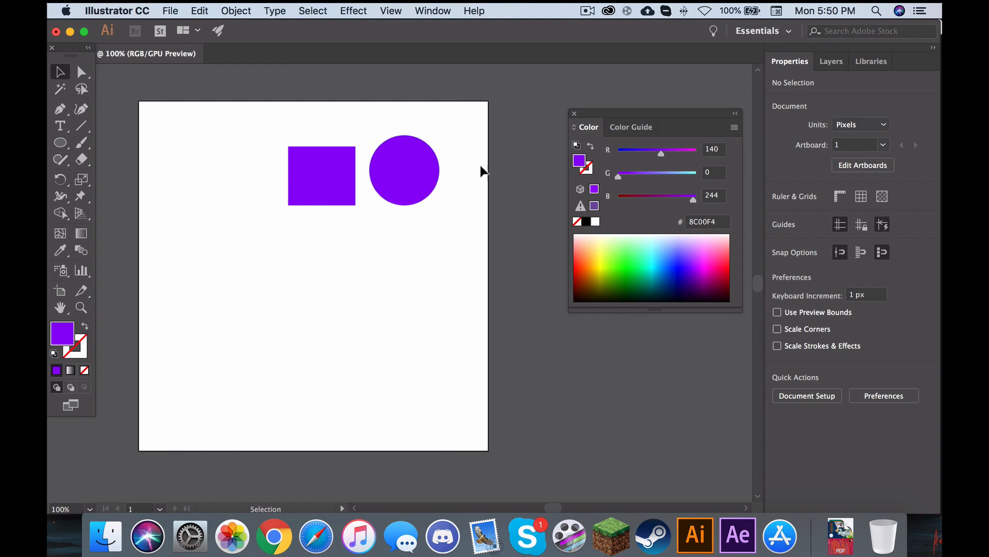
left_click_drag(330, 150, 467, 129)
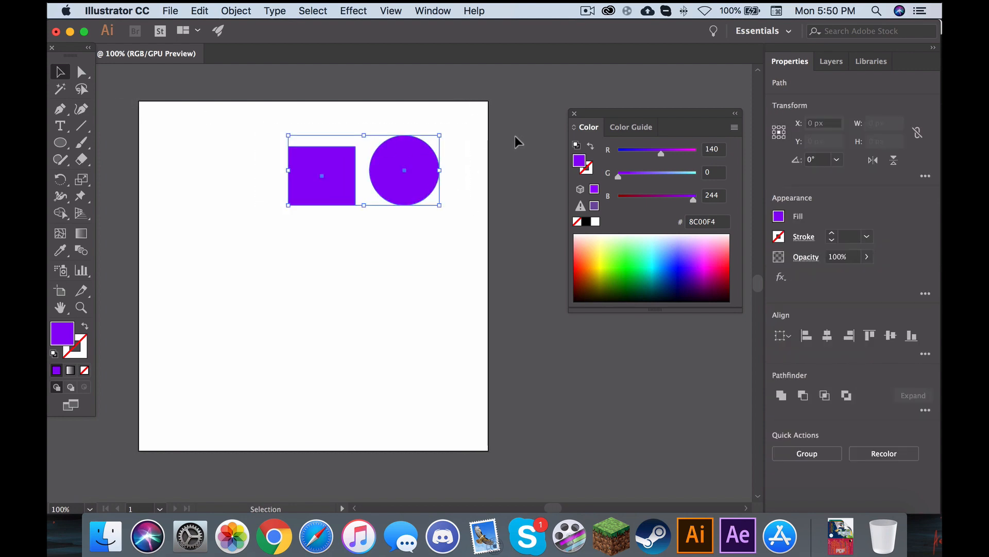
key("super+z")
left_click(453, 165)
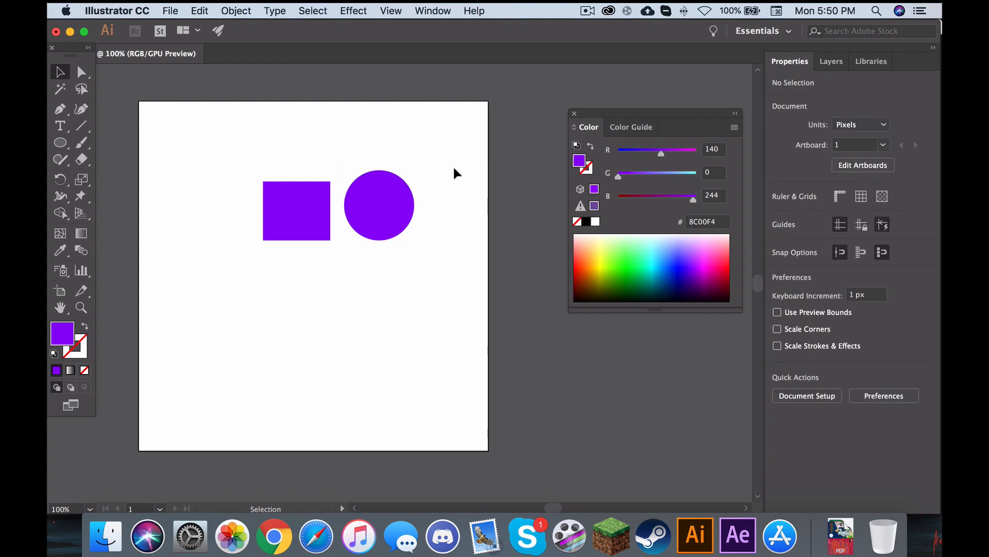